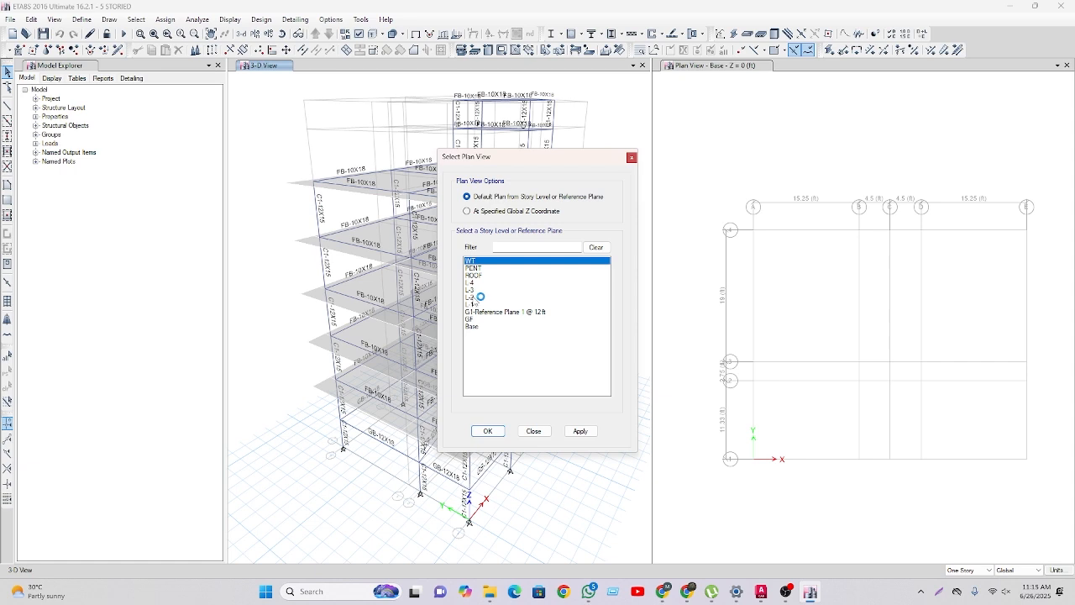
Display the plan view of story L-1 in place of the 3-D view.
left_click(479, 304)
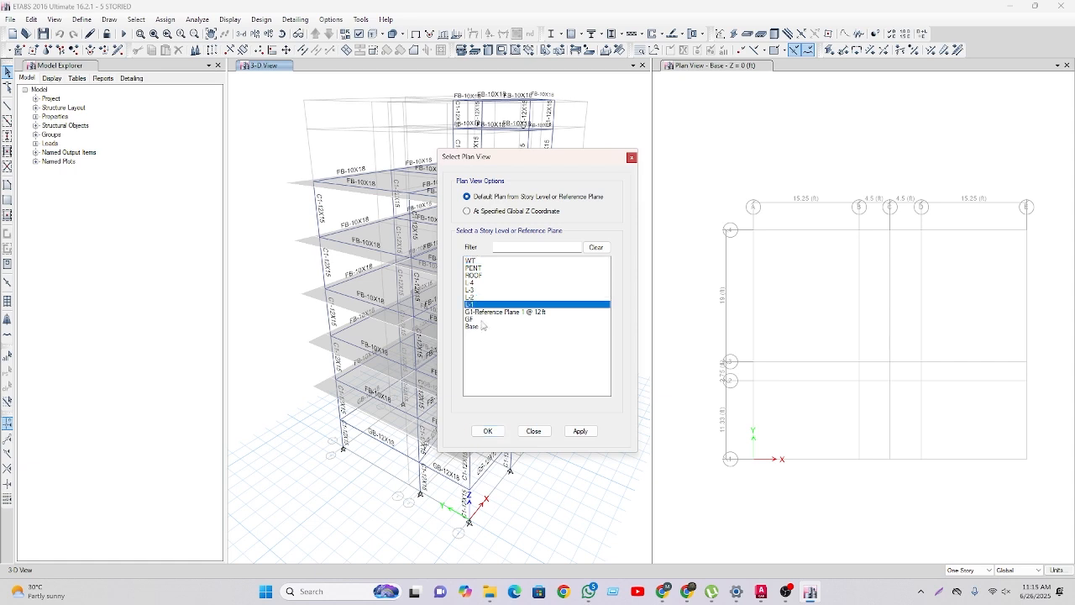
left_click(487, 431)
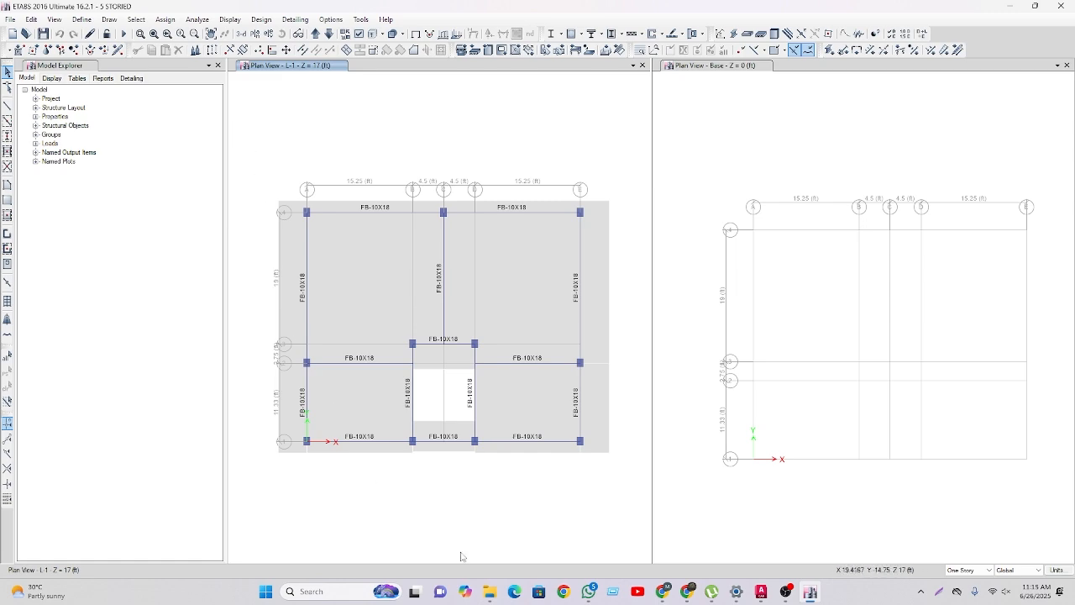
Switch to AutoCAD to examine the partition walls in the typical floor furniture layout, and return to ETABS.
mouse_move(761, 591)
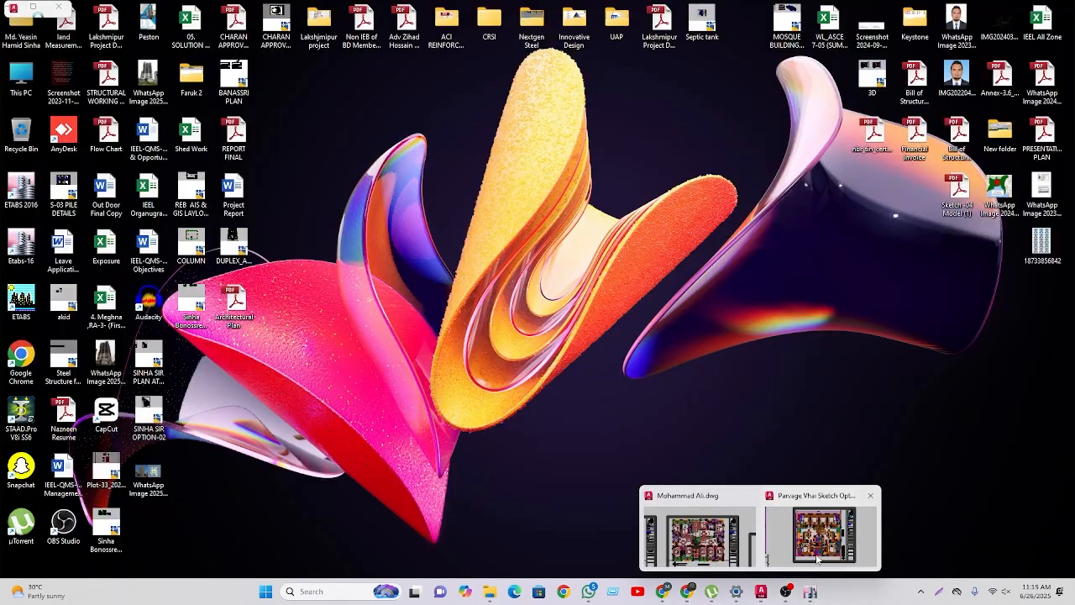
left_click(815, 559)
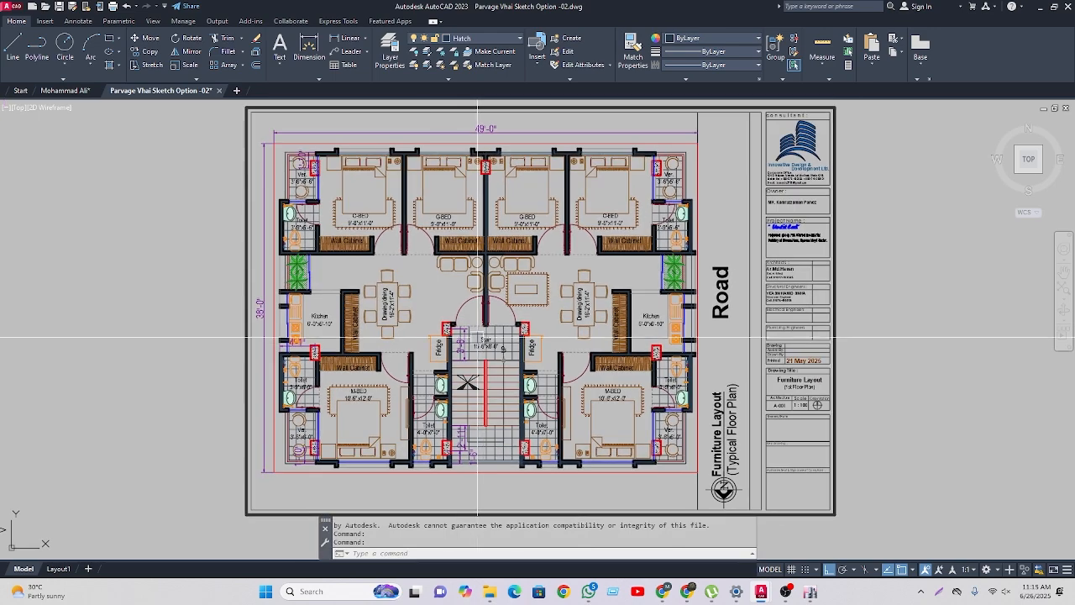
middle_click_drag(454, 286, 448, 315)
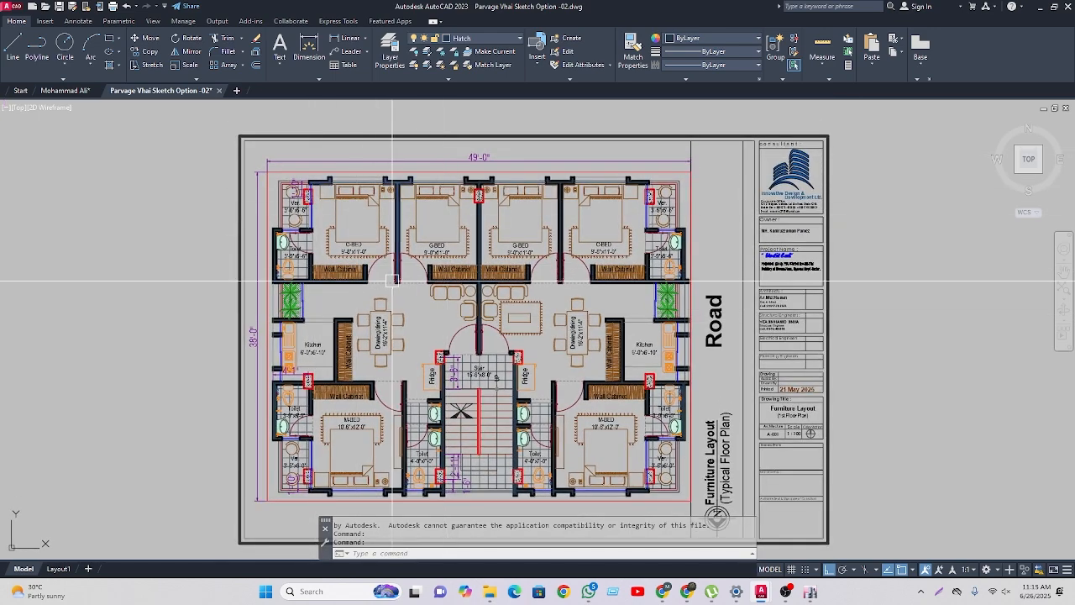
scroll(391, 280, "up", 2)
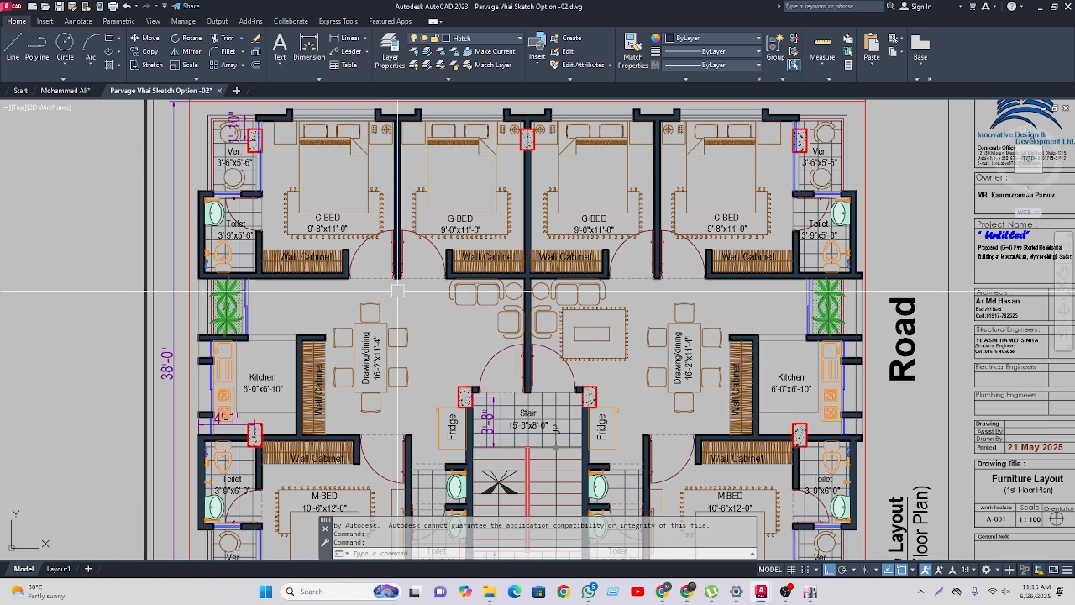
scroll(397, 291, "down", 2)
middle_click_drag(427, 400, 429, 370)
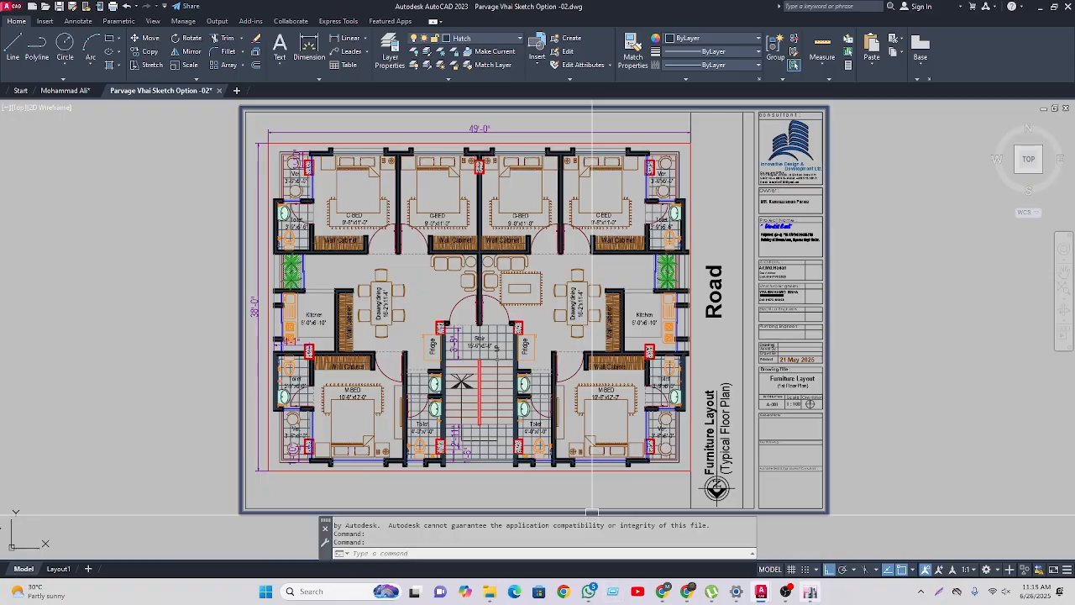
left_click(809, 591)
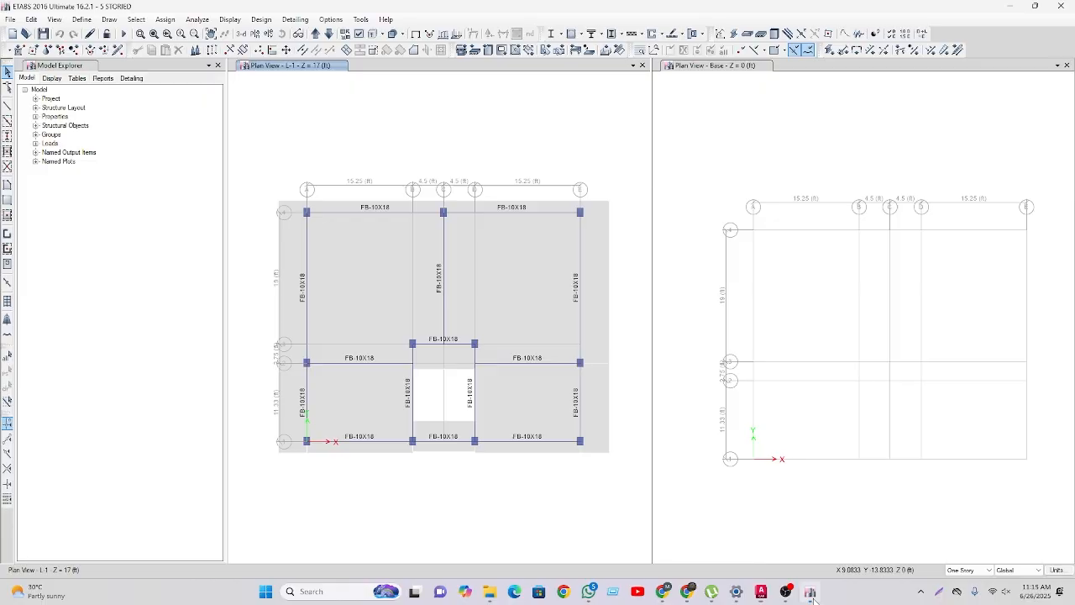
Draw frame lines with property None along the slab edge beyond grid 4, from grid A to C and from C to E.
left_click(7, 105)
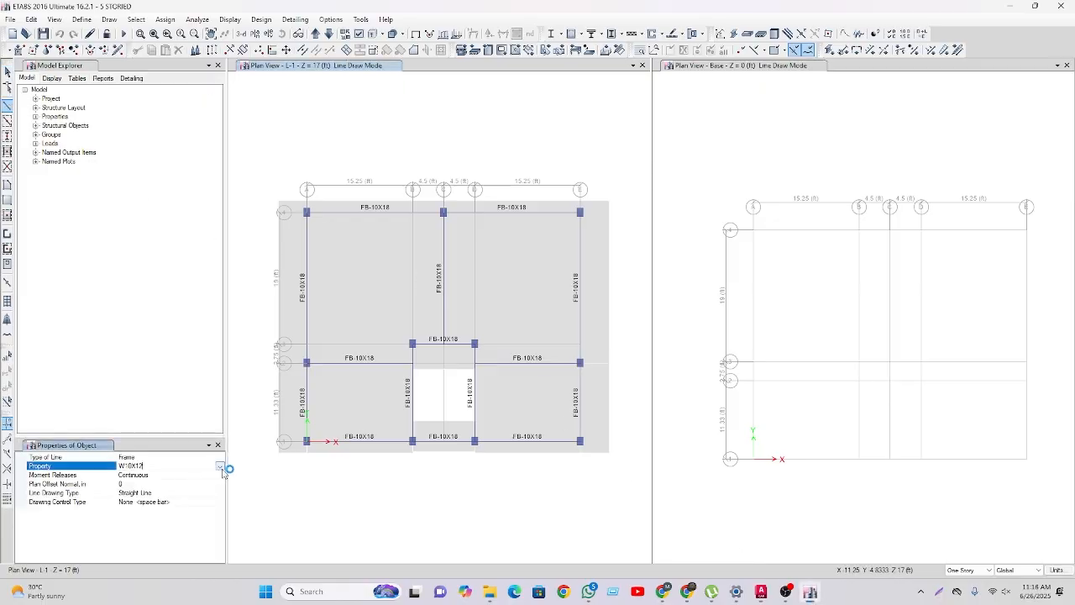
left_click(220, 466)
left_click(144, 521)
scroll(307, 199, "up", 3)
scroll(314, 247, "down", 3)
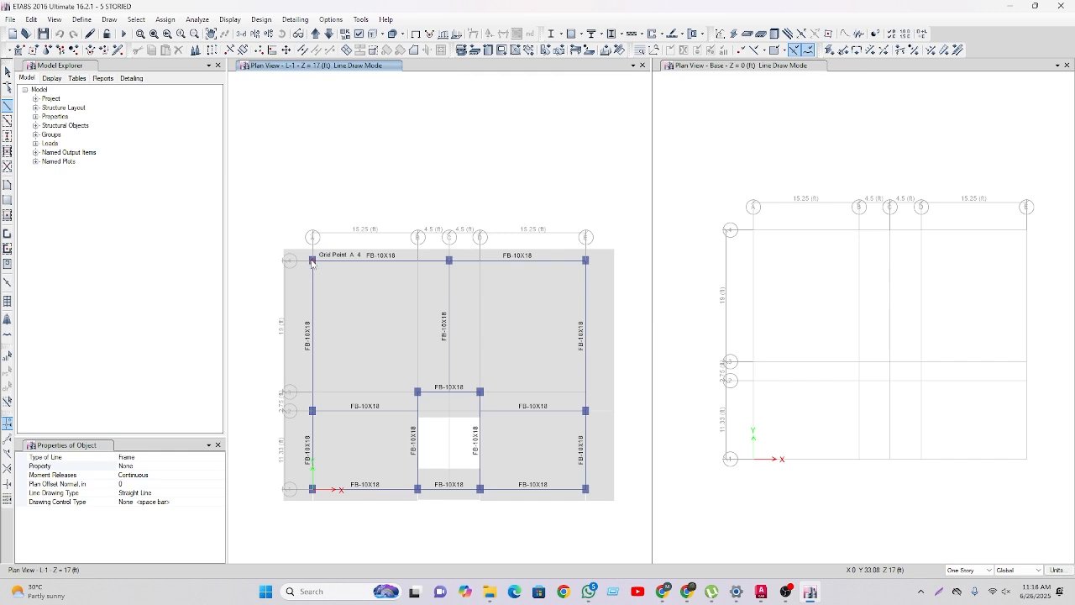
left_click(312, 262)
left_click(313, 249)
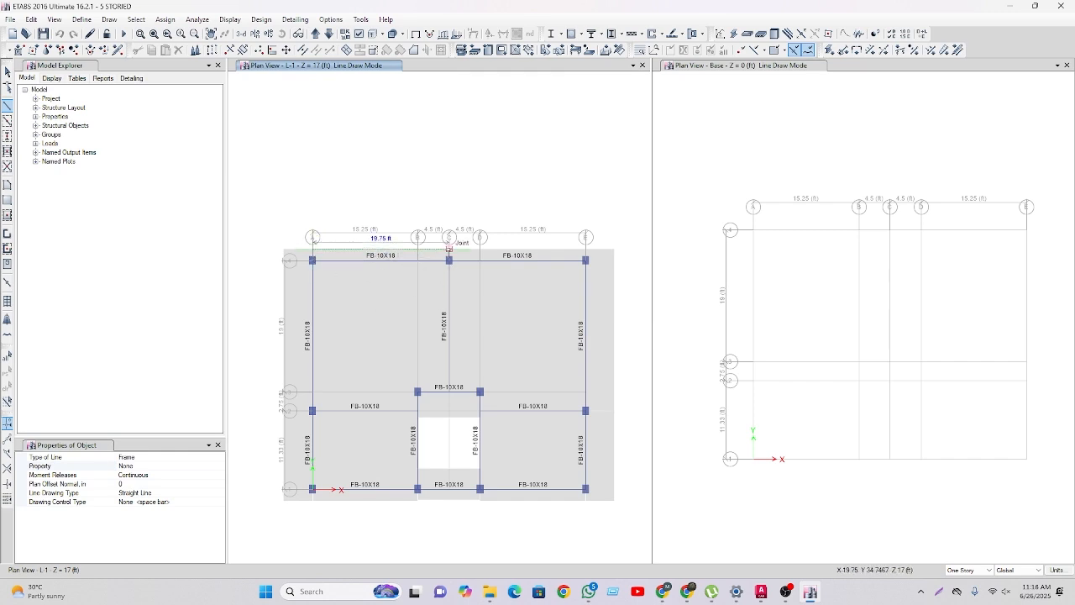
key("Escape")
left_click(449, 260)
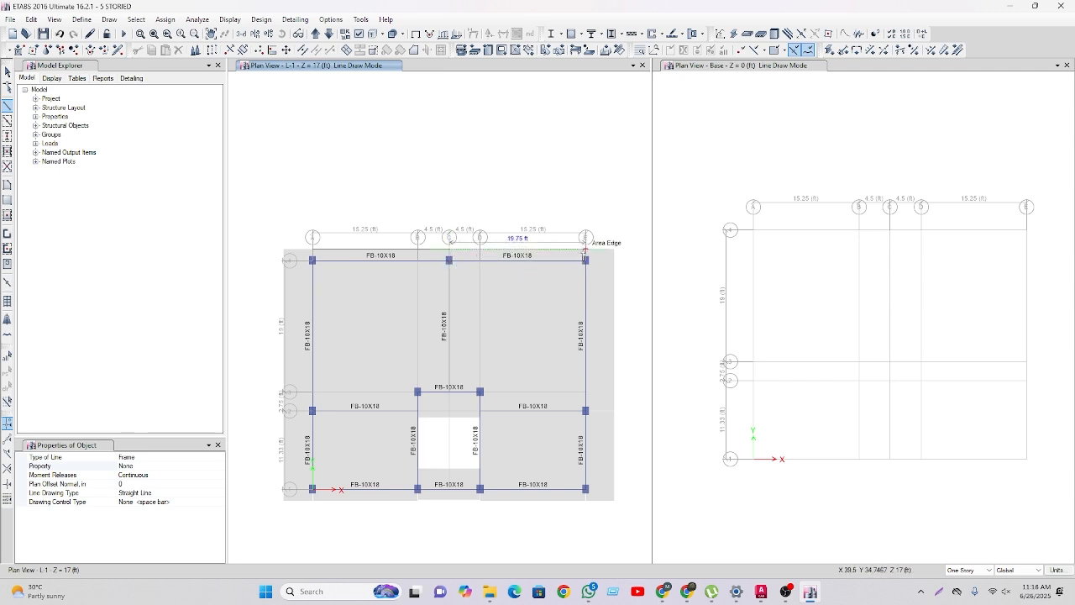
left_click(585, 260)
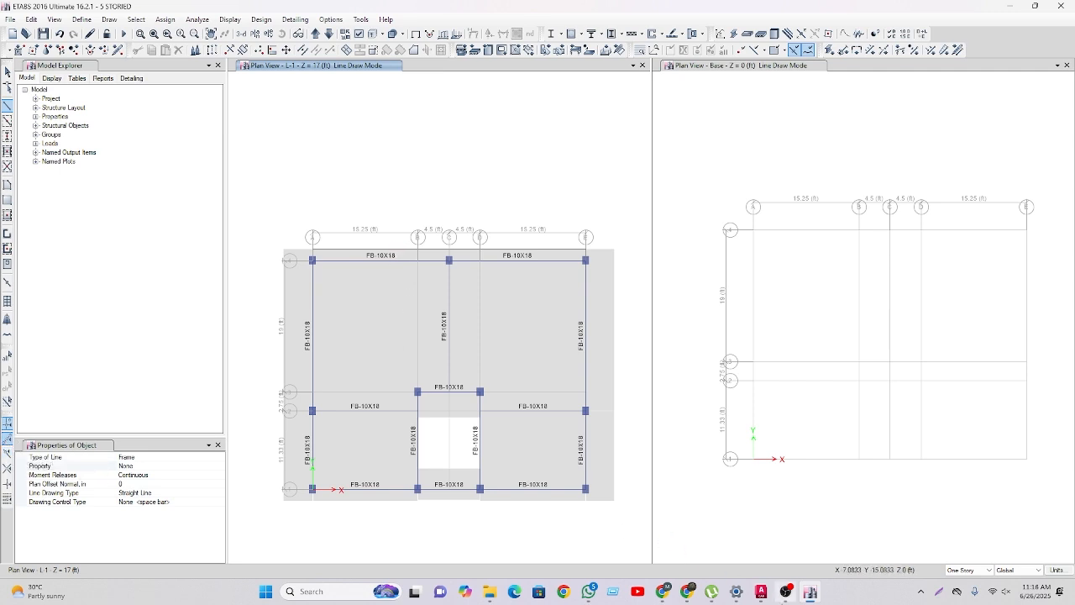
Check the wall behind the bedrooms in the AutoCAD floor plan and return to the ETABS model.
mouse_move(762, 598)
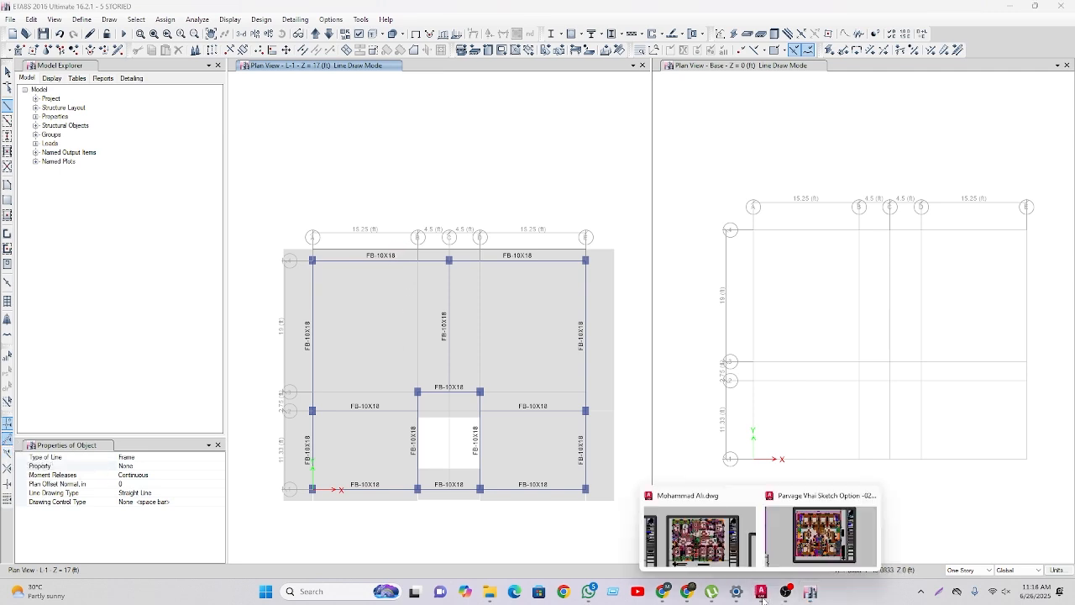
left_click(808, 566)
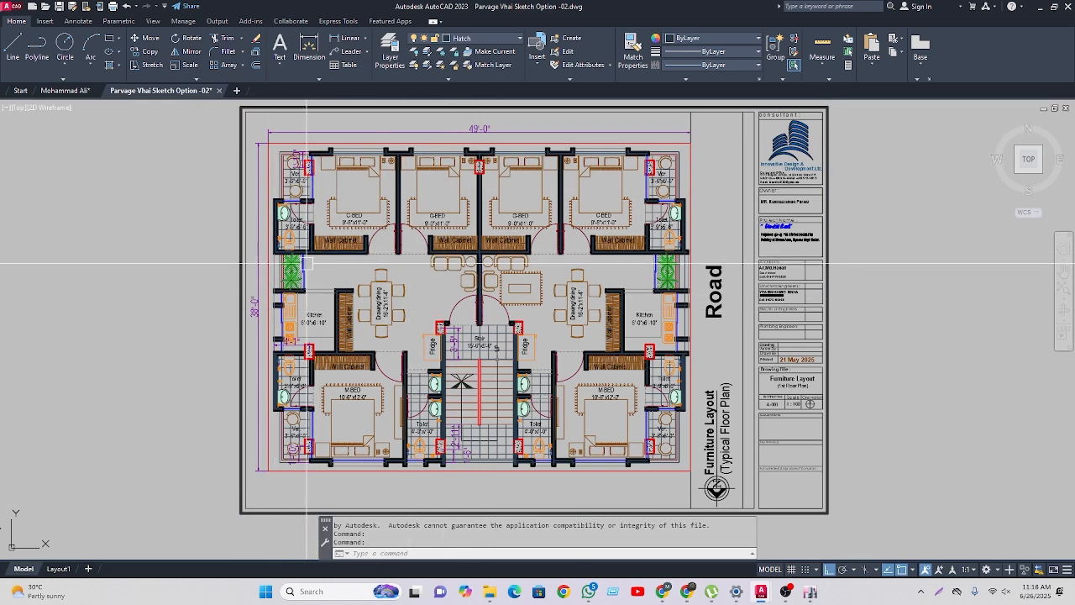
left_click(810, 592)
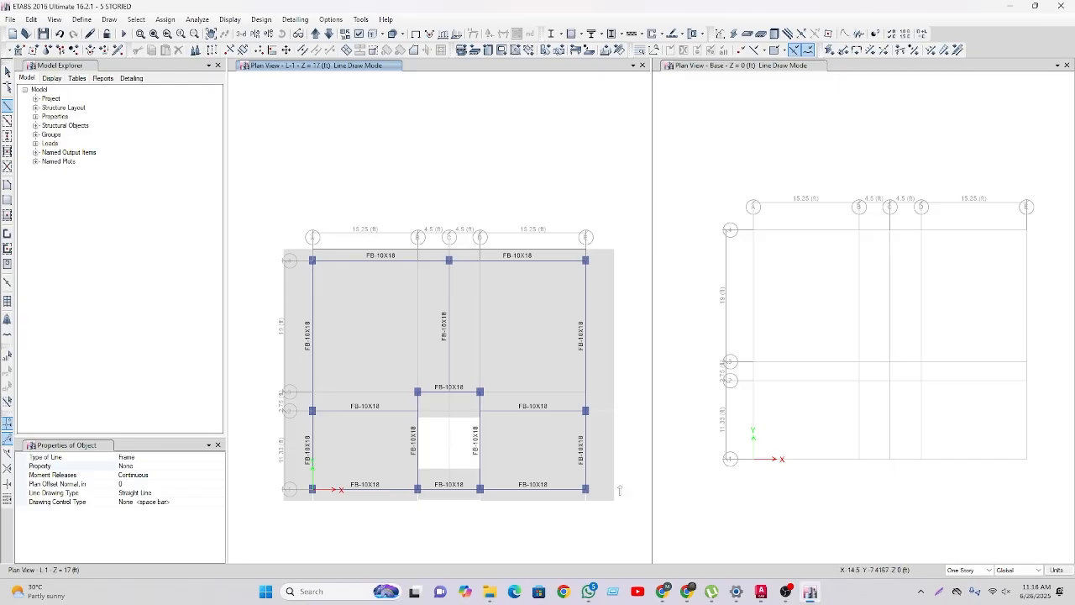
left_click(312, 330)
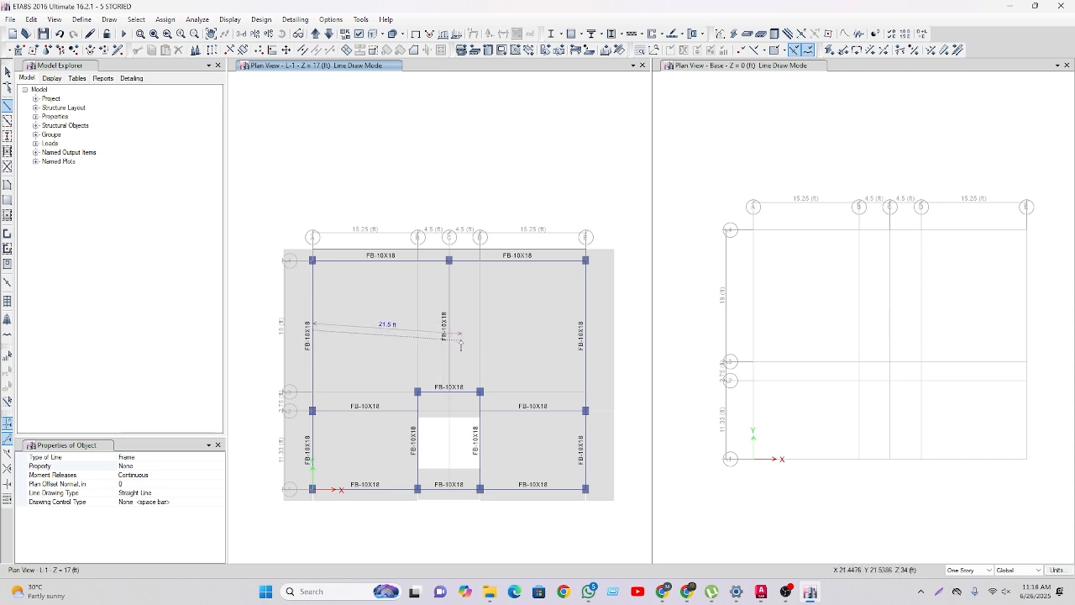
key("x")
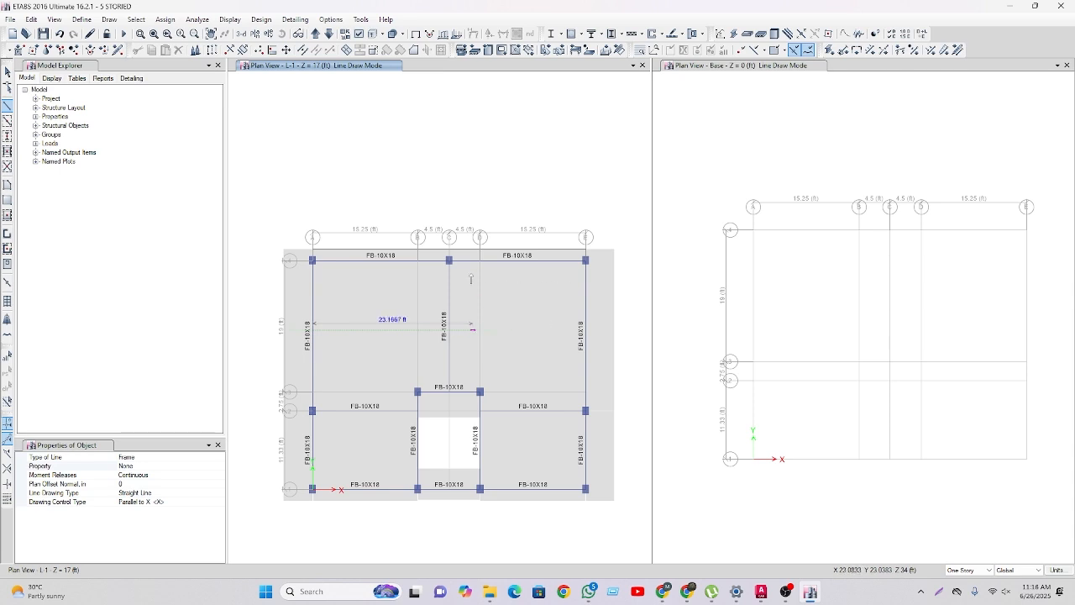
left_click(448, 261)
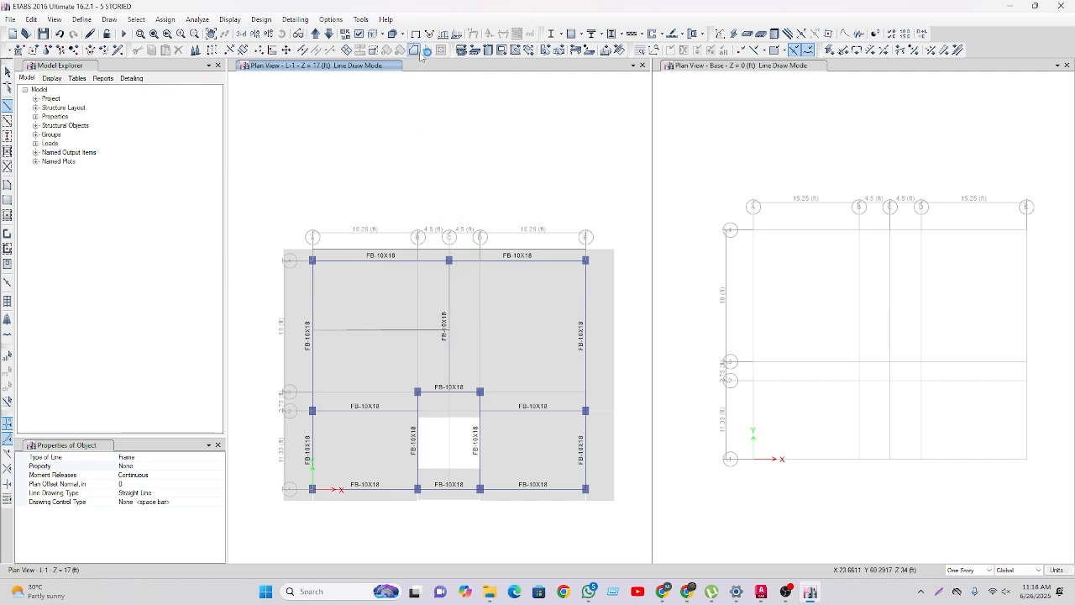
left_click(59, 34)
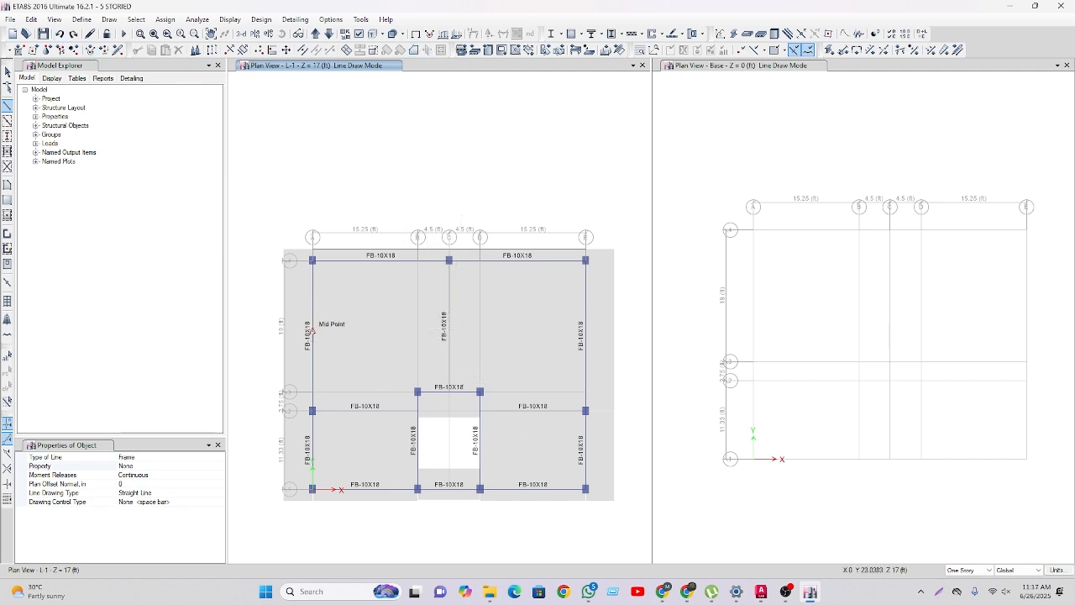
Draw a None line parallel to X from the midpoint of the grid A beam between grids 2 and 4 to the grid C beam.
left_click(310, 330)
key("x")
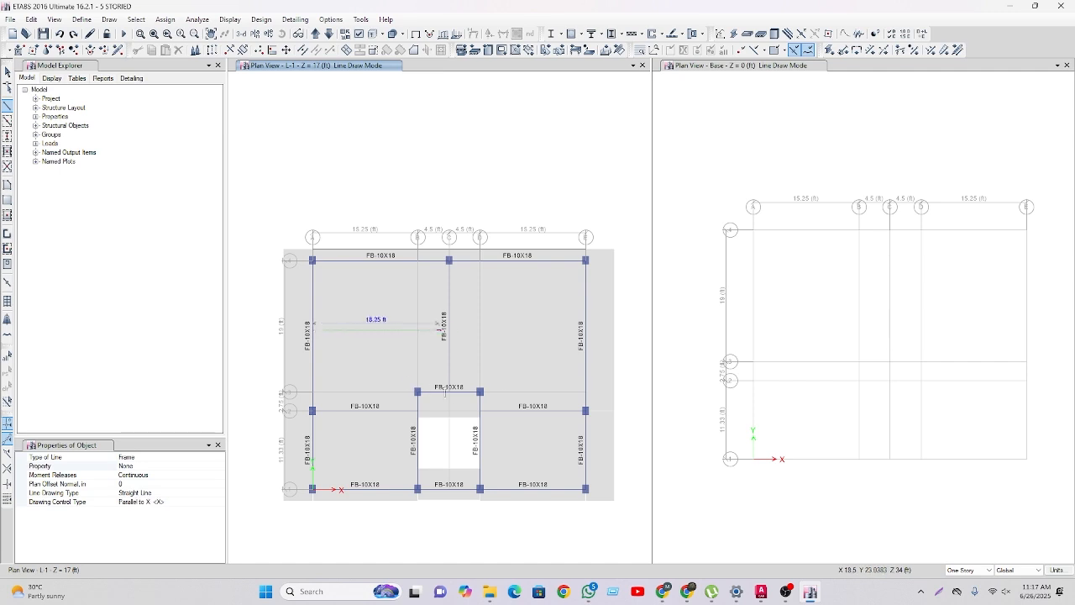
scroll(456, 333, "up", 4)
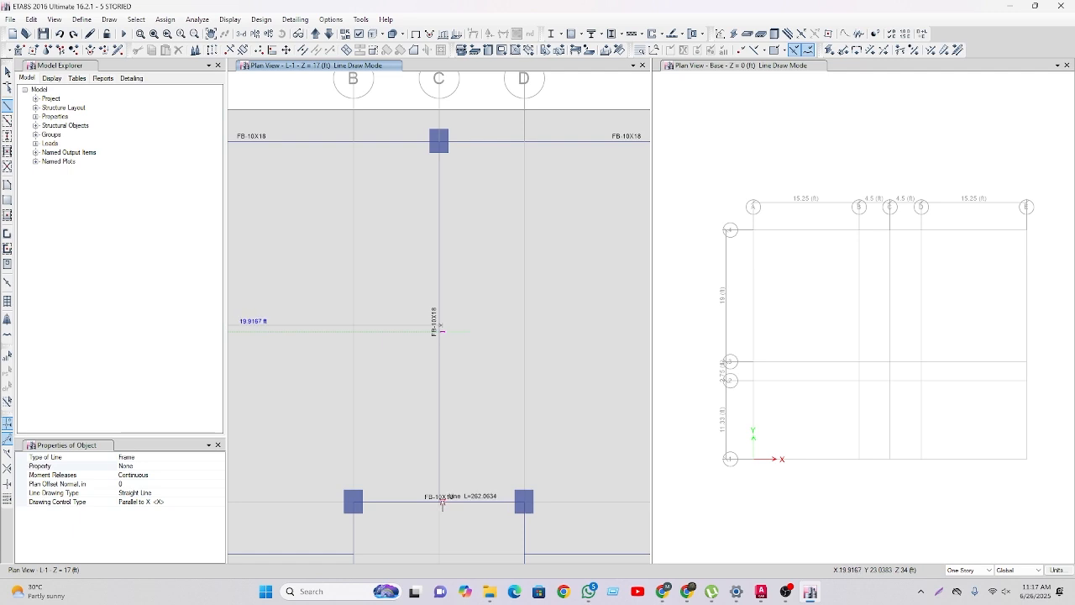
left_click(439, 503)
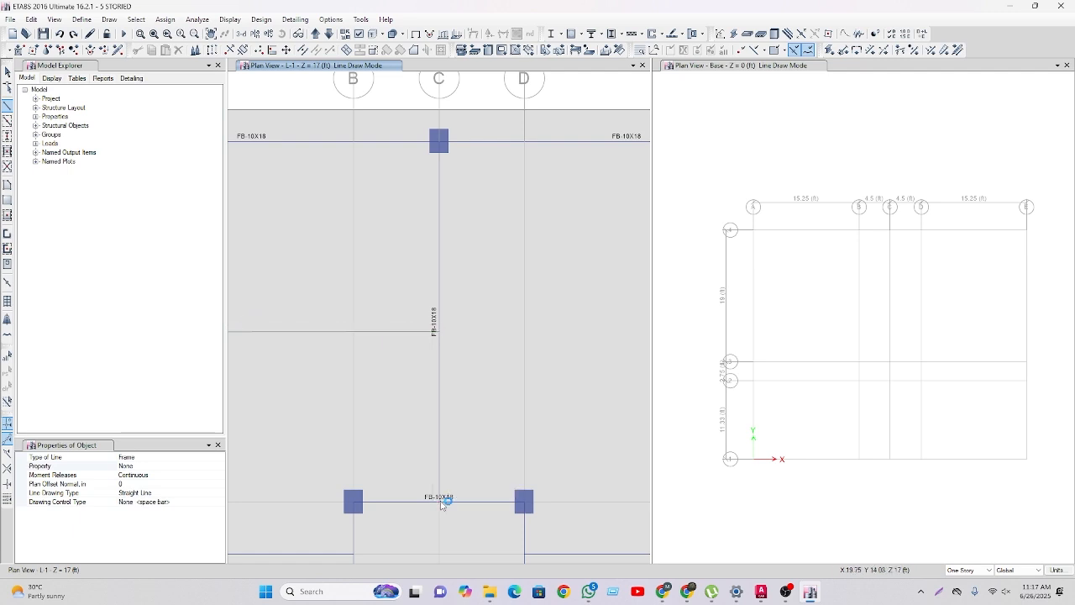
right_click(498, 449)
Continue the None line from its joint on the grid C beam across to the grid E beam.
scroll(434, 406, "down", 4)
scroll(379, 406, "up", 5)
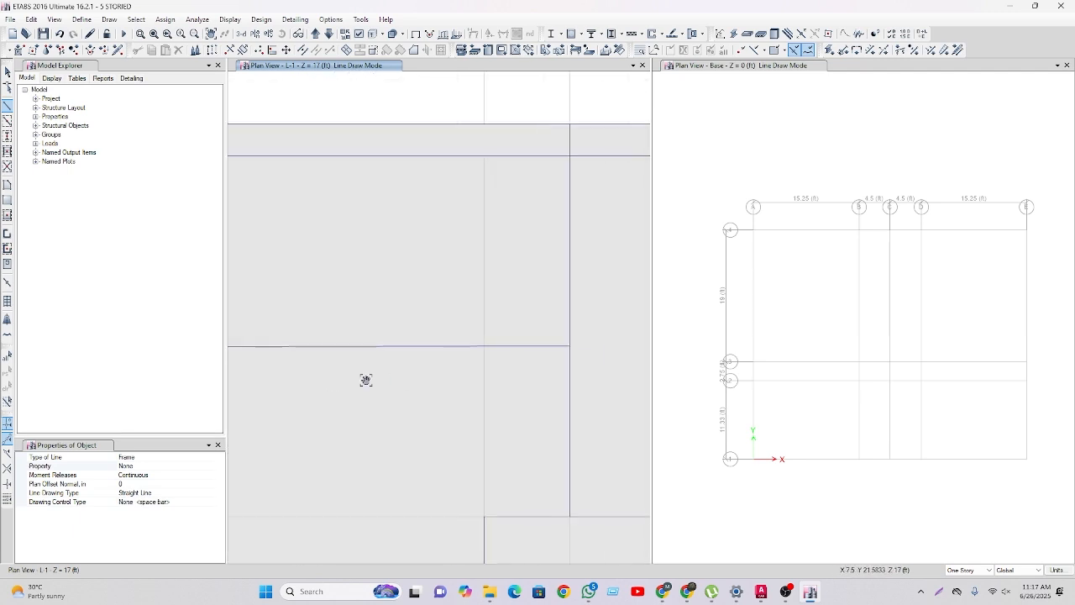
scroll(389, 378, "down", 5)
middle_click_drag(492, 385, 393, 388)
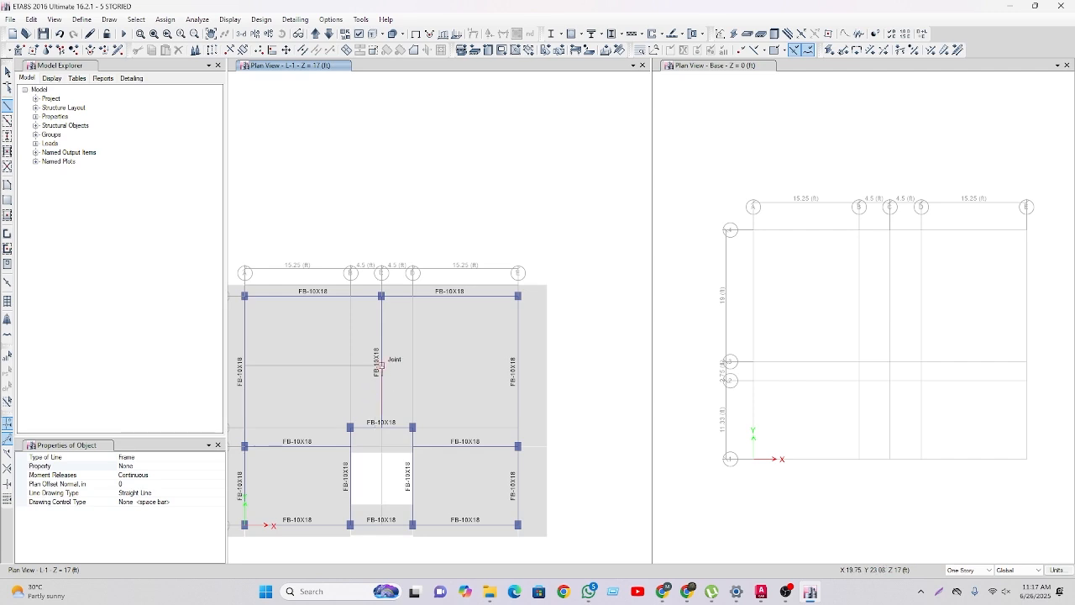
left_click(517, 367)
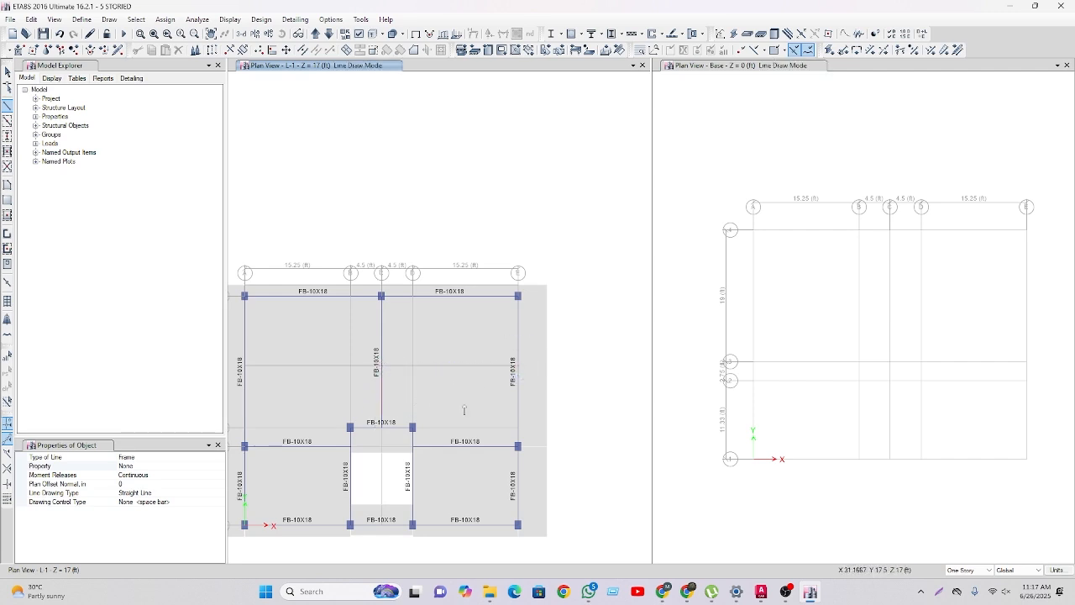
Draw None lines along Y at the midpoints of both grid 4 beams, from the outer slab edge to the None lines between grids A and E.
scroll(415, 398, "up", 3)
scroll(323, 348, "down", 5)
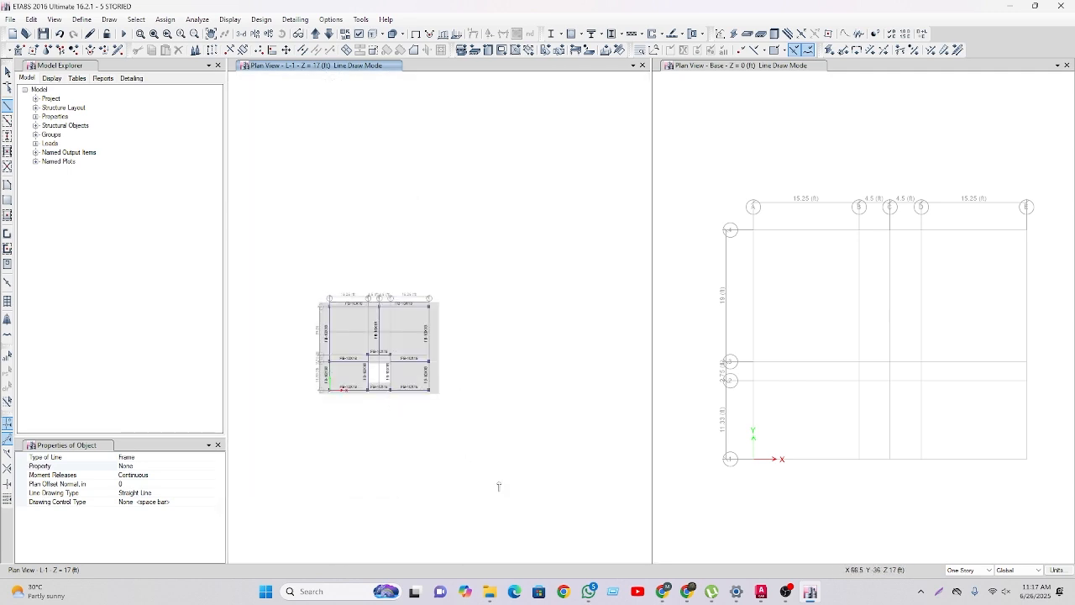
scroll(363, 330, "up", 3)
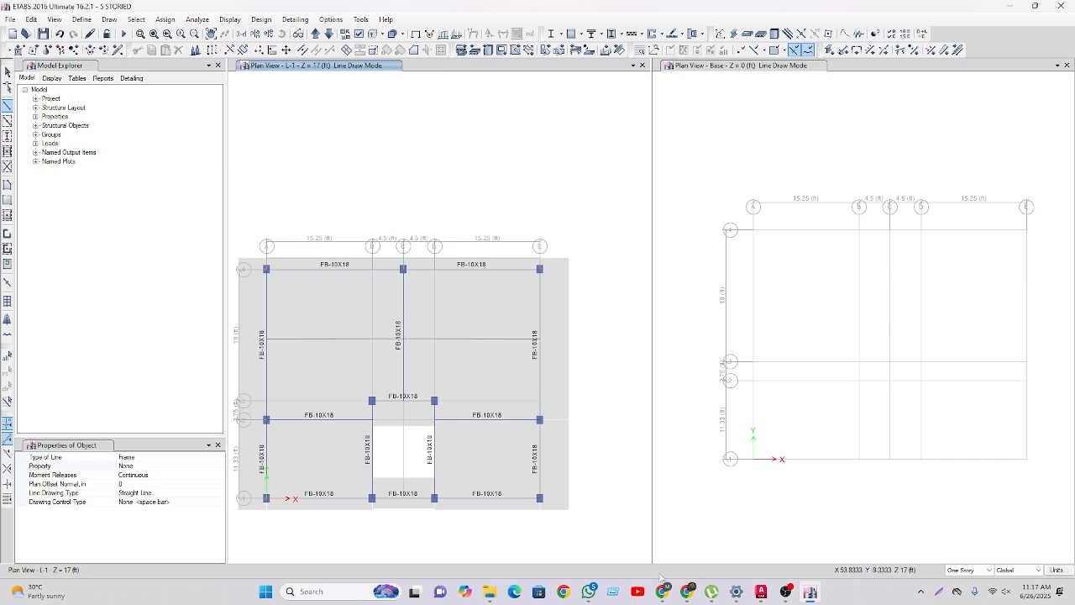
left_click(335, 270)
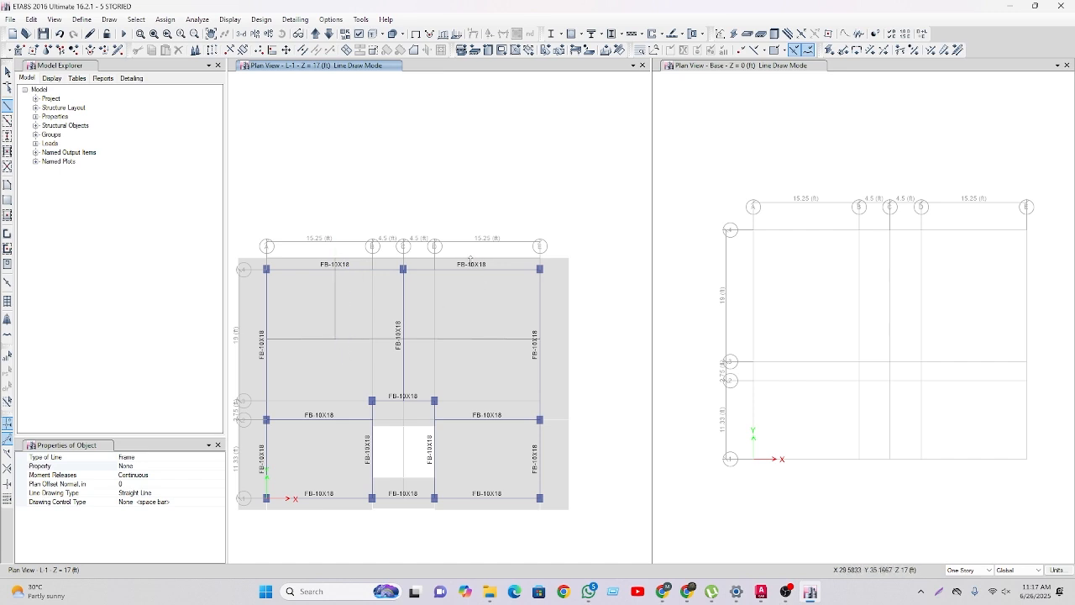
left_click(477, 268)
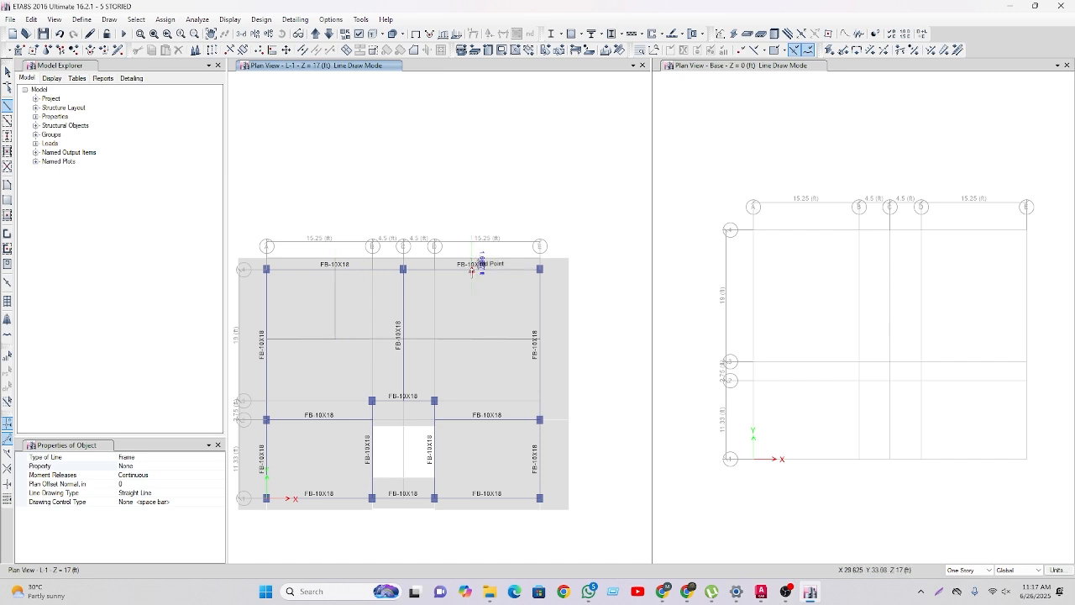
double_click(471, 339)
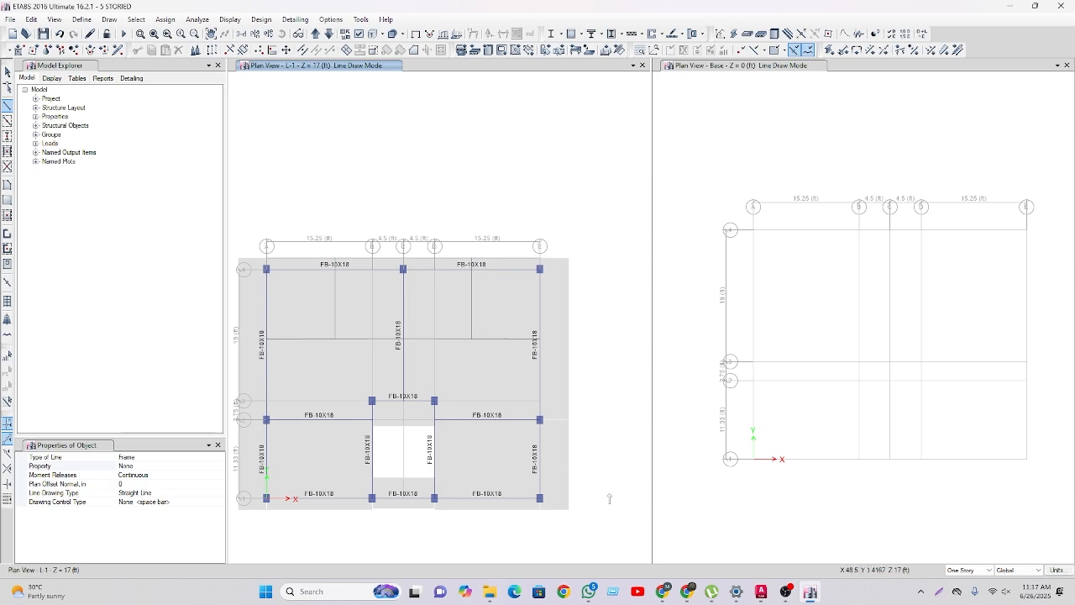
Compare the bedroom partitions with the AutoCAD floor plan and return to the slab edge near grid A-4 in the ETABS plan.
mouse_move(762, 591)
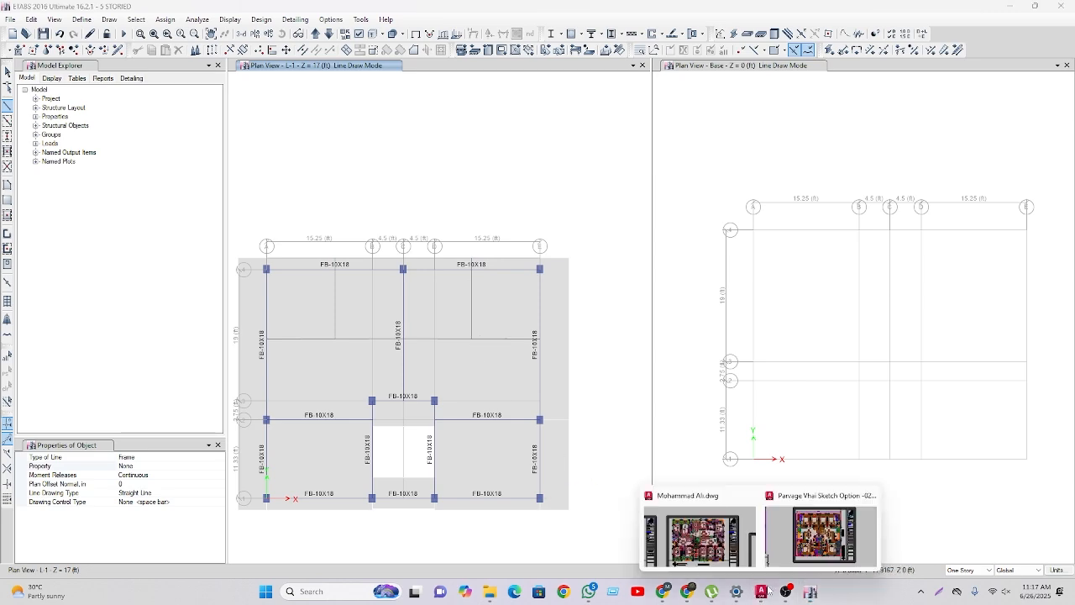
left_click(795, 542)
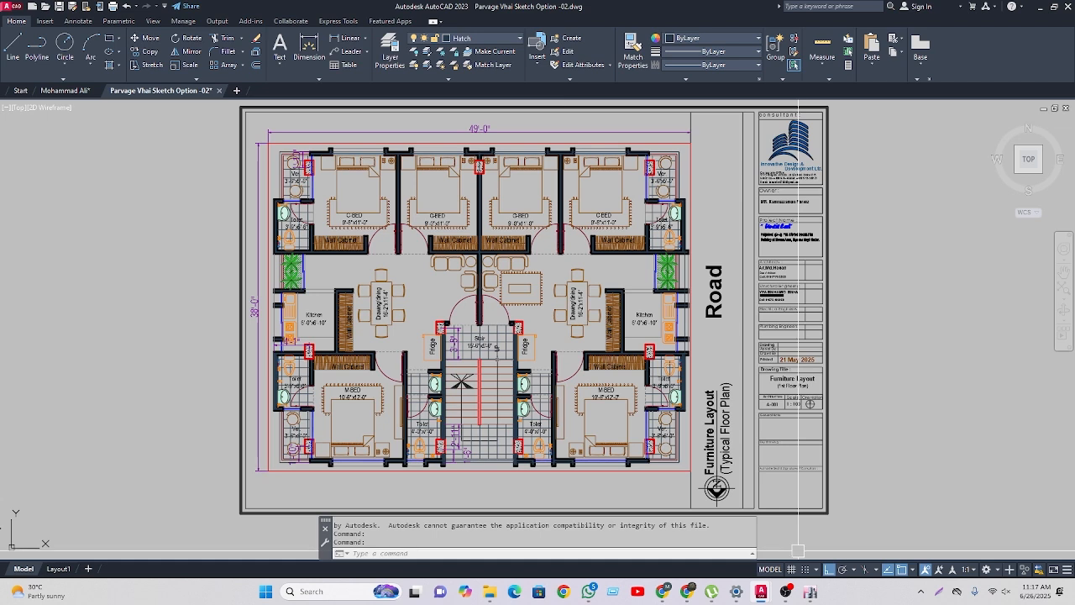
left_click(812, 593)
scroll(241, 329, "up", 4)
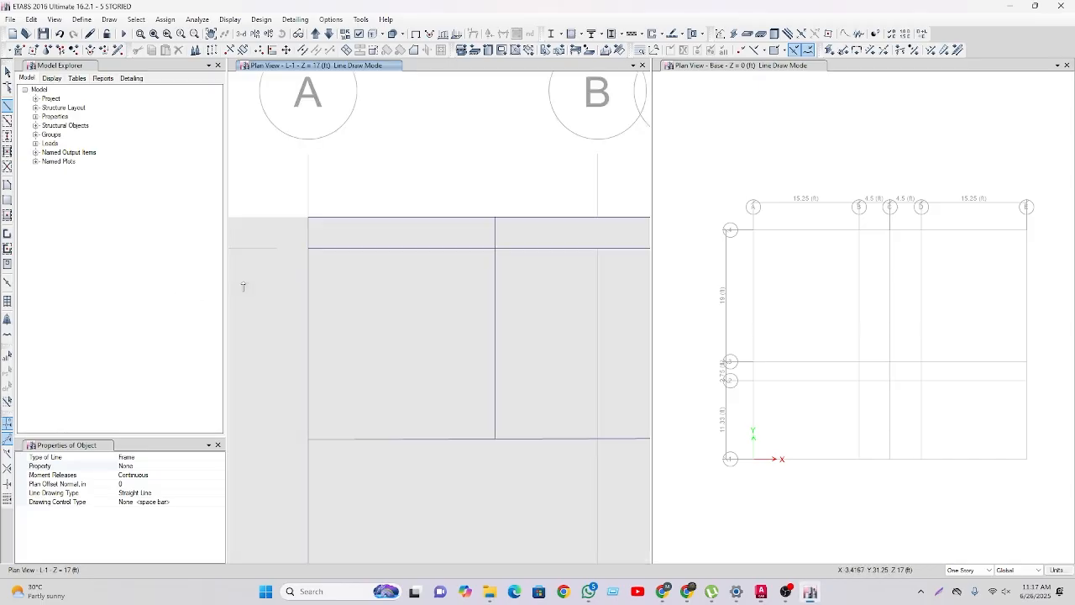
scroll(319, 288, "down", 2)
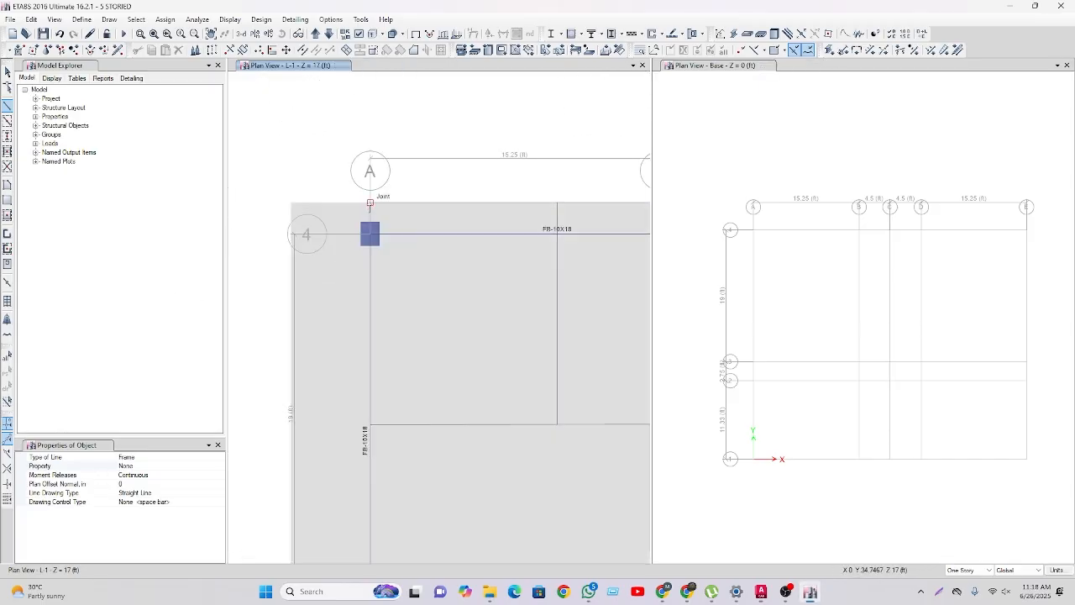
Draw None lines from the grid A joint on the slab edge to the corner beside grid 4 and partway along the outer edge in Y.
left_click(369, 202)
left_click(290, 204)
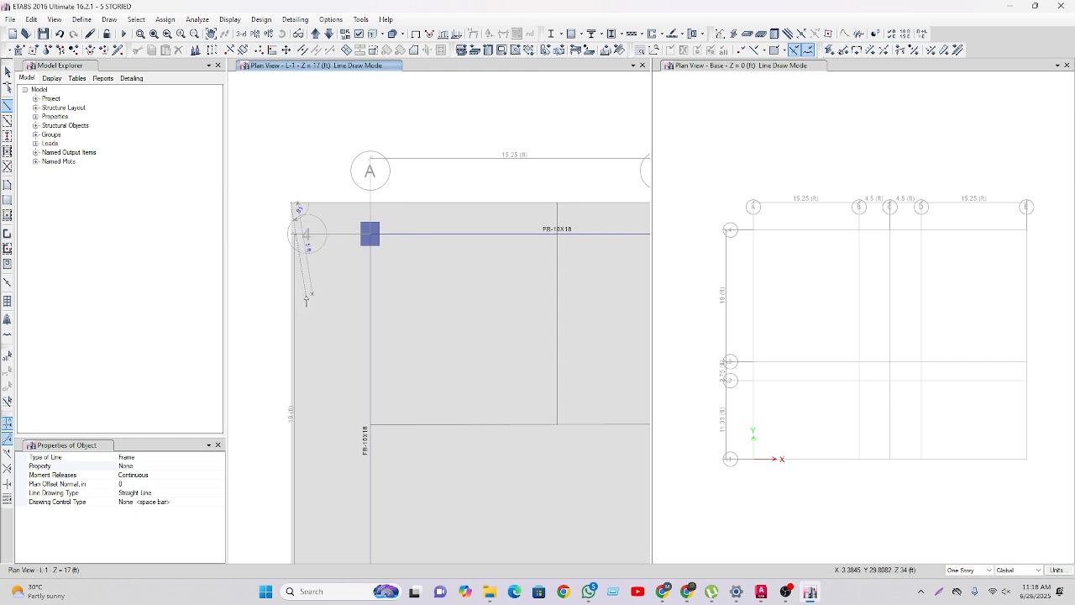
key("y")
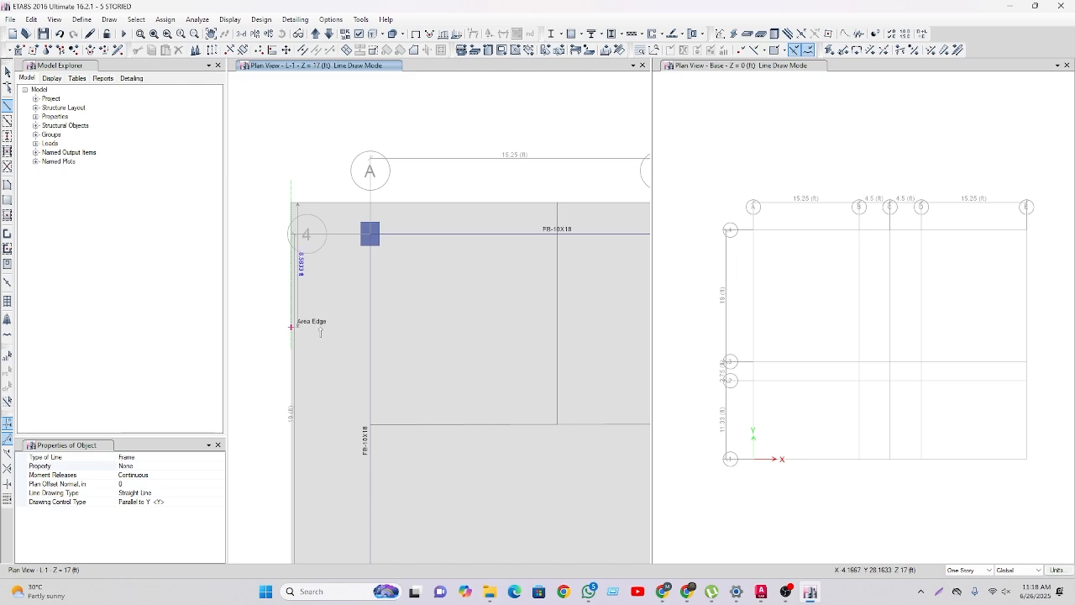
left_click(807, 592)
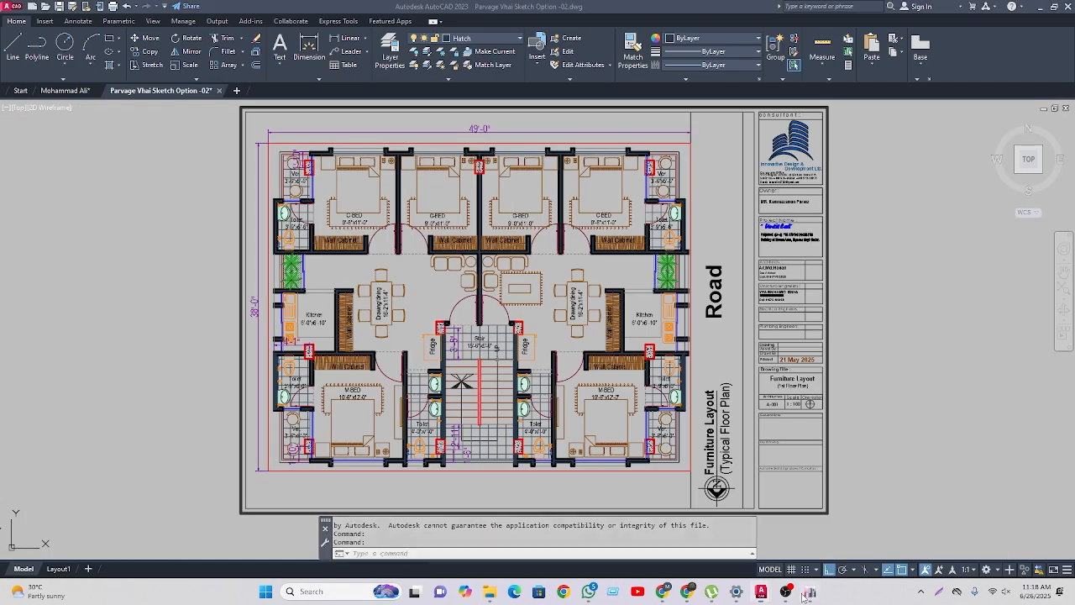
left_click(806, 593)
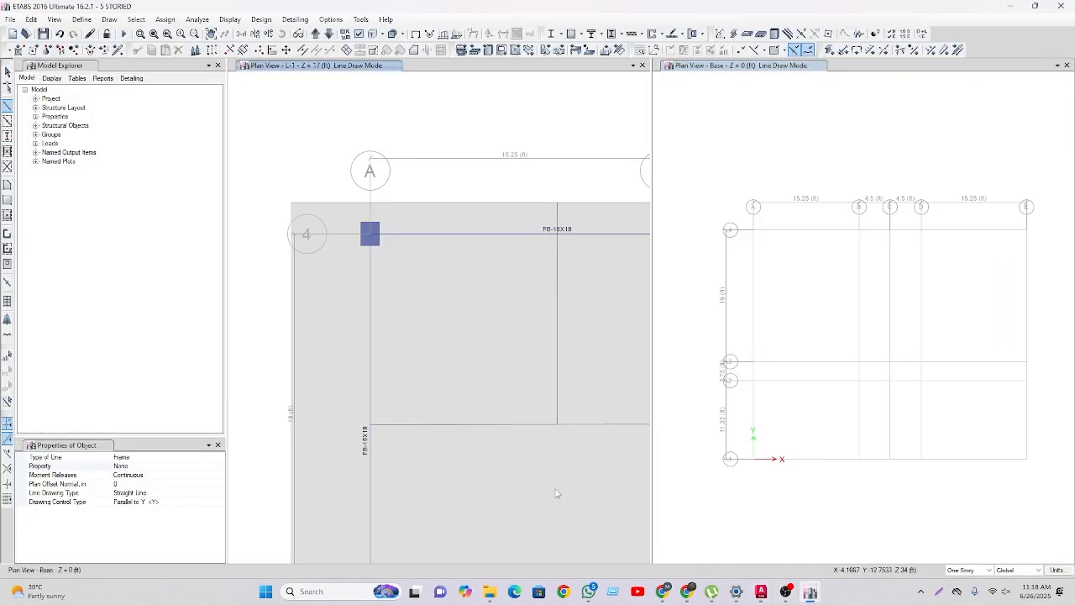
left_click(344, 310)
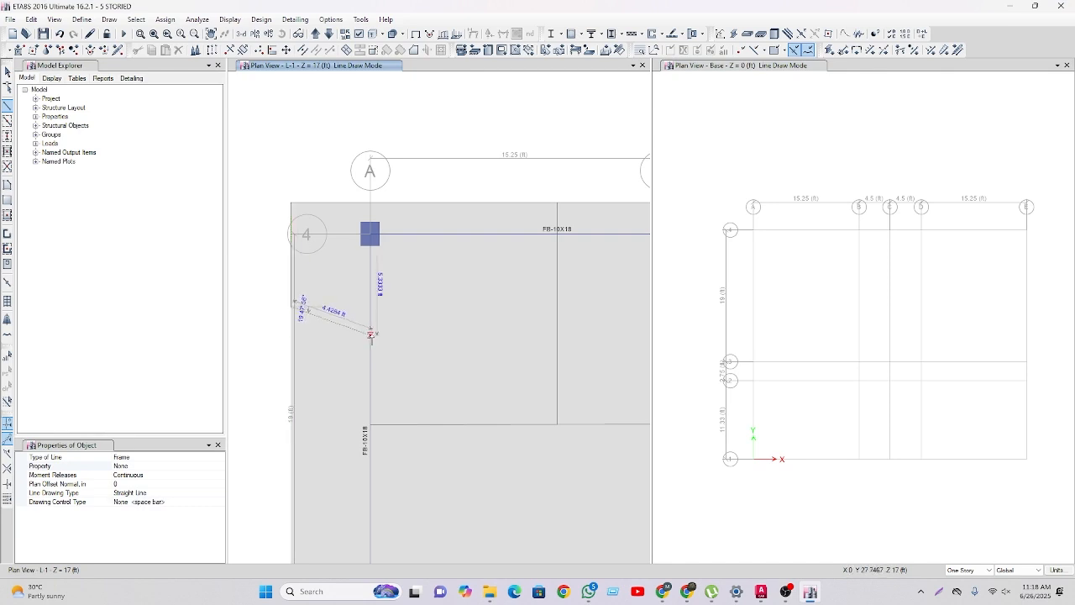
Connect the outer-edge point to the grid A beam parallel to X, and continue the edge line about 6.2 ft in Y and back to the grid A joint.
key("x")
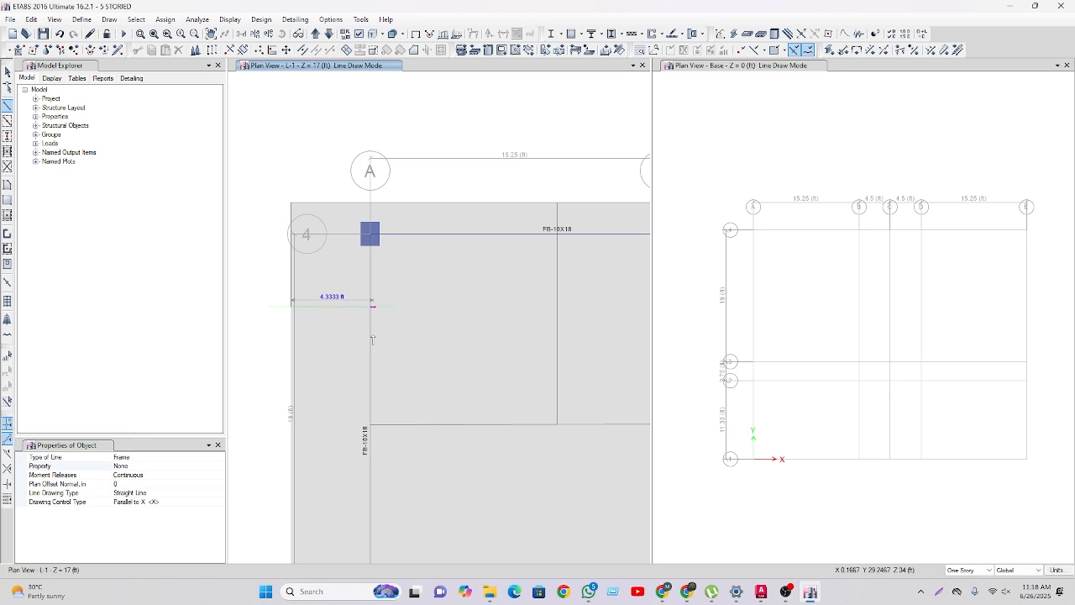
left_click(368, 240)
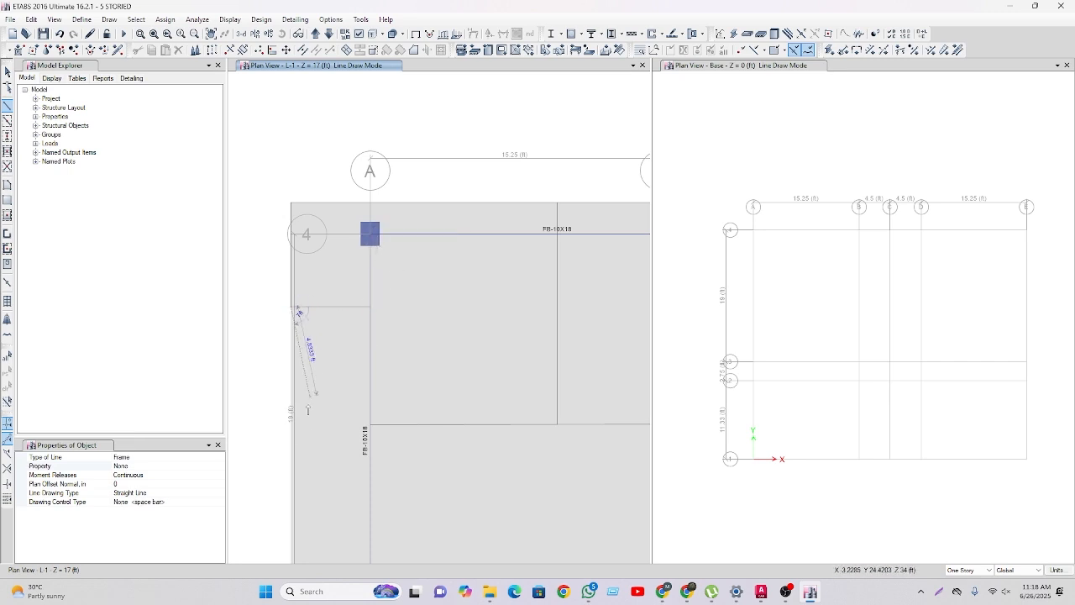
key("y")
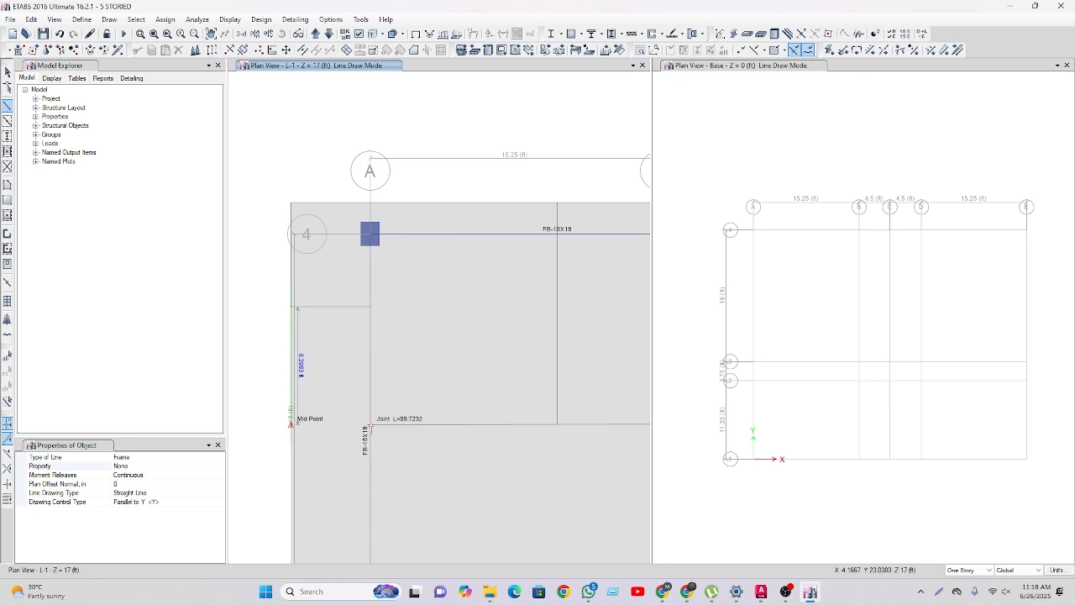
left_click(371, 426)
left_click(370, 425)
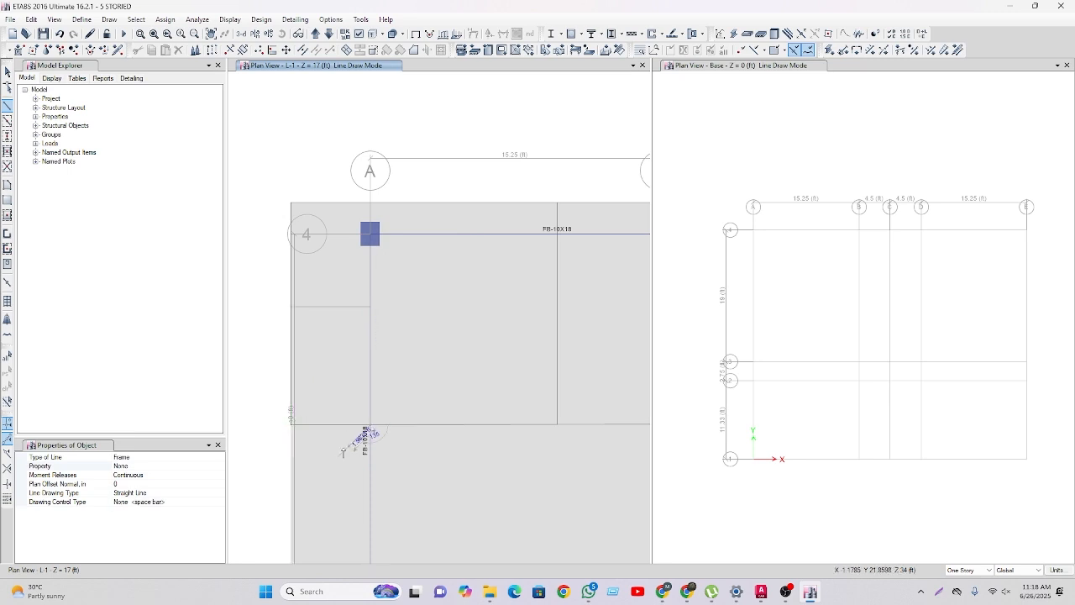
right_click(349, 449)
Following the AutoCAD floor plan, draw a None line along Y 4 ft from grid B between grid 2 and the slab edge, returning to column B-1.
mouse_move(763, 593)
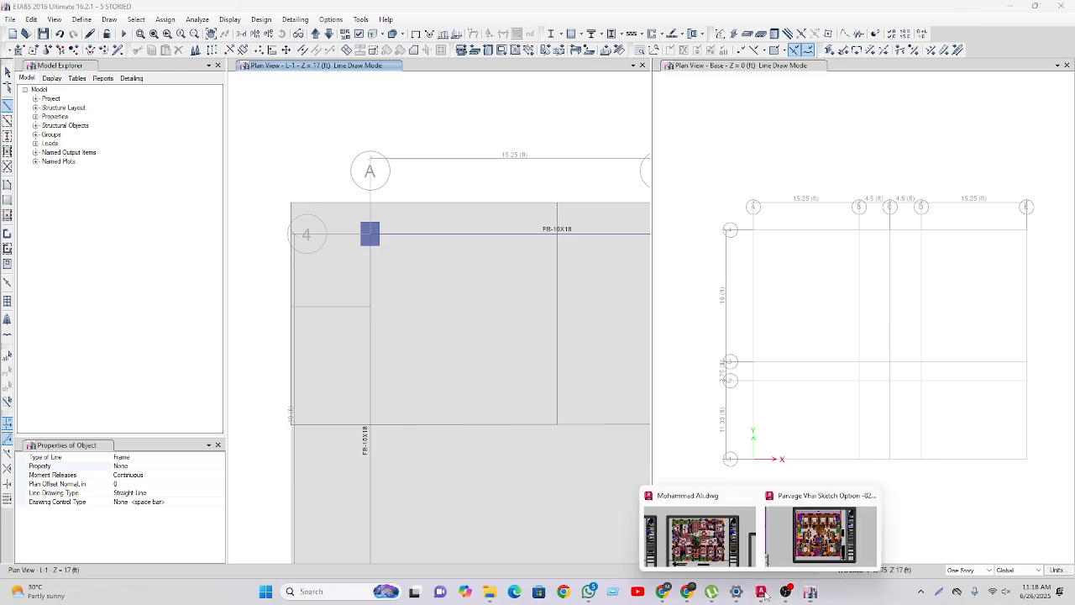
left_click(797, 554)
scroll(304, 243, "up", 2)
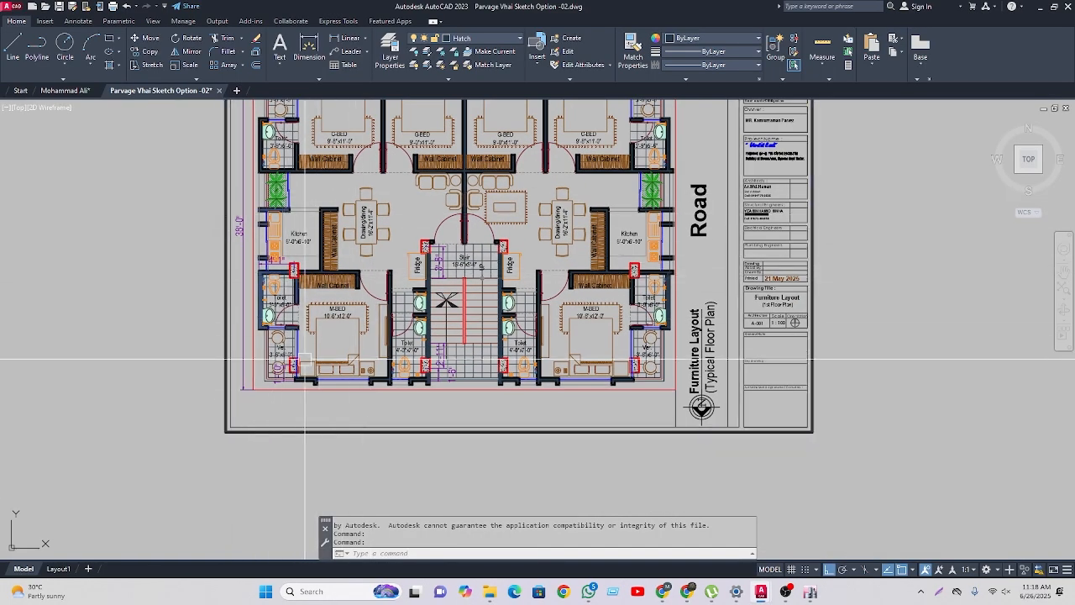
middle_click_drag(662, 239, 658, 312)
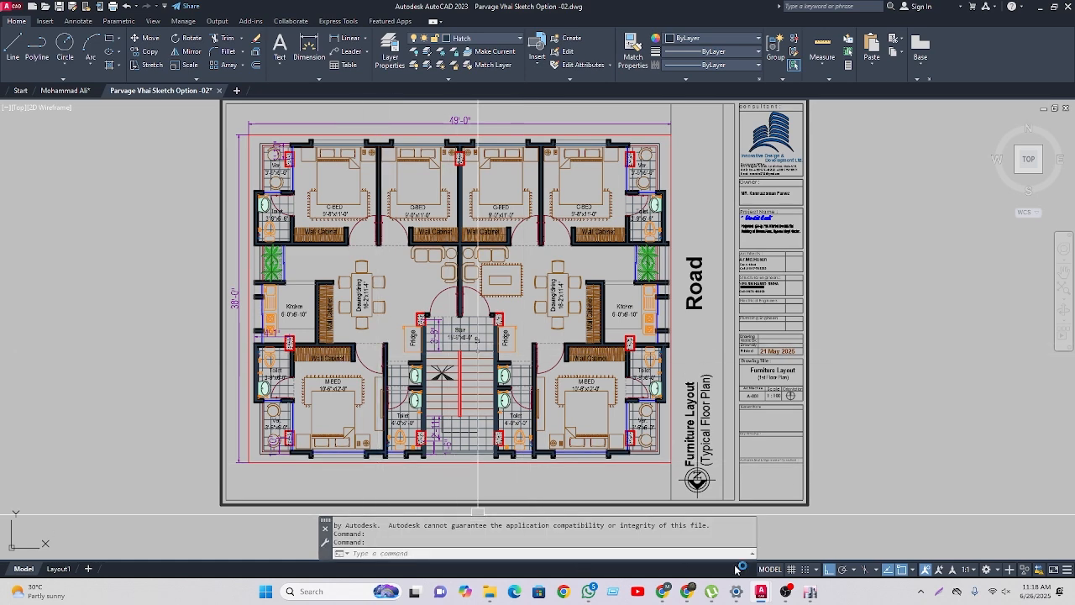
left_click(808, 592)
scroll(347, 314, "down", 4)
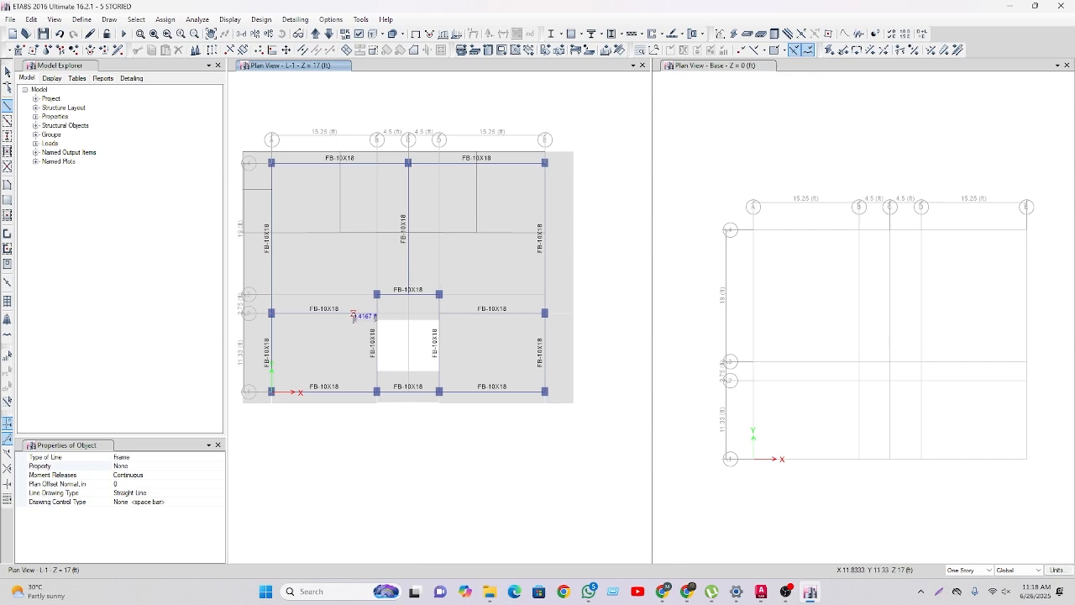
left_click(351, 314)
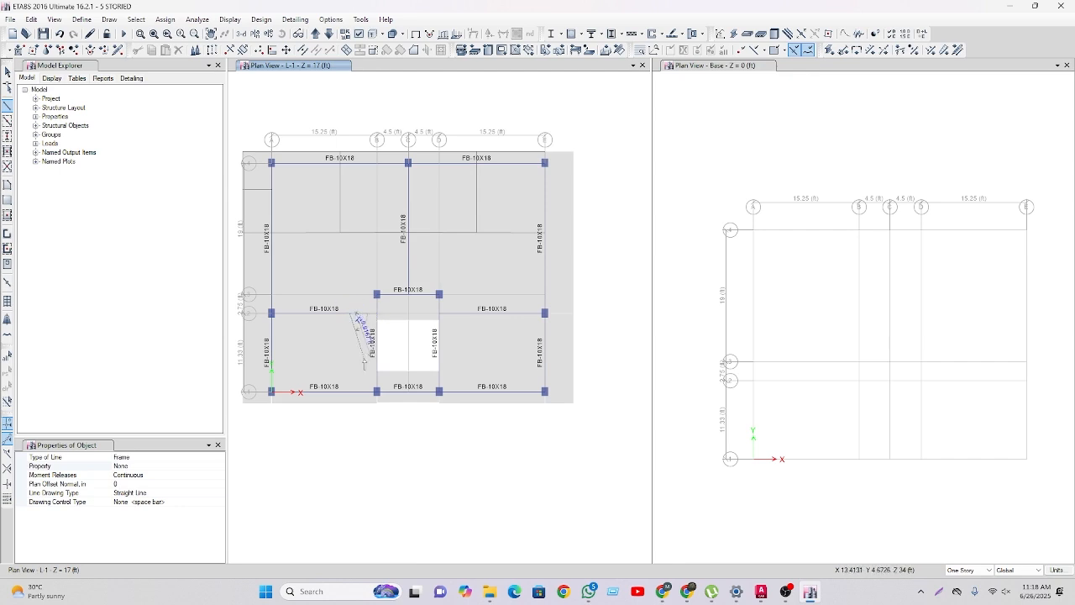
key("y")
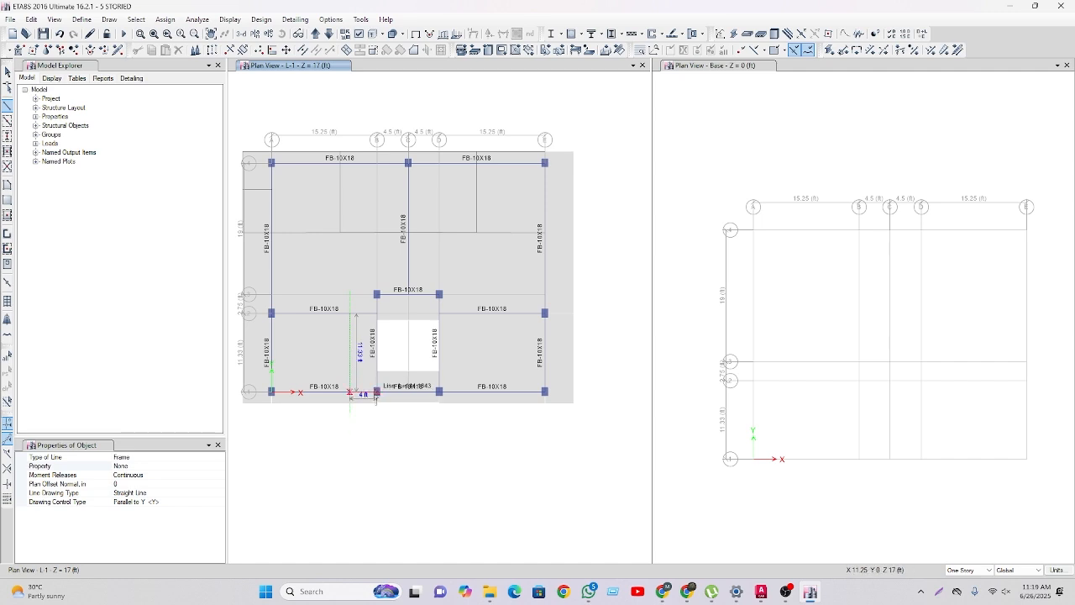
left_click(377, 395)
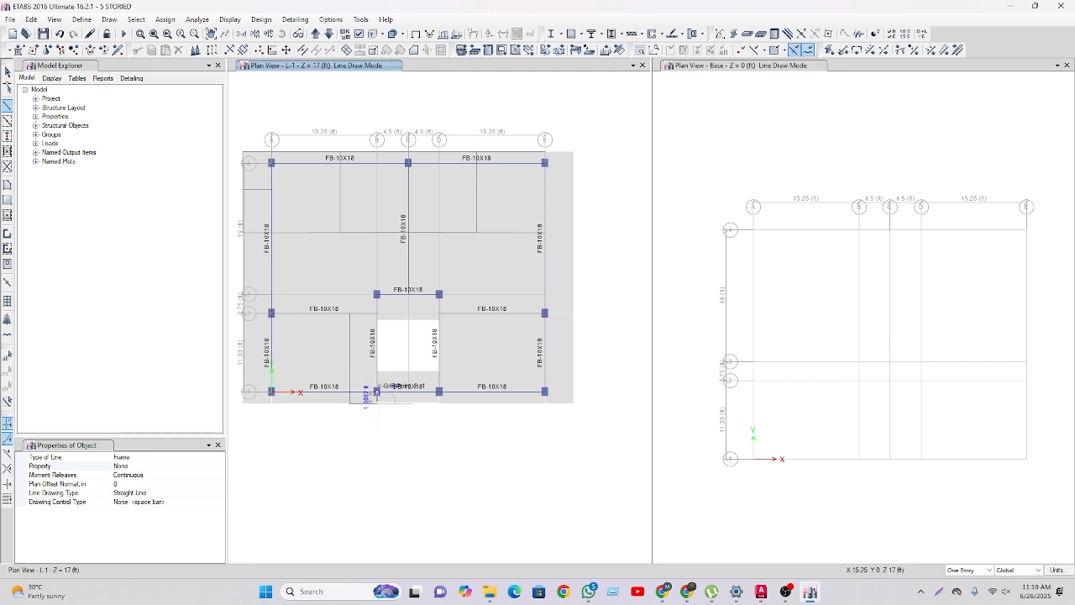
left_click(377, 405)
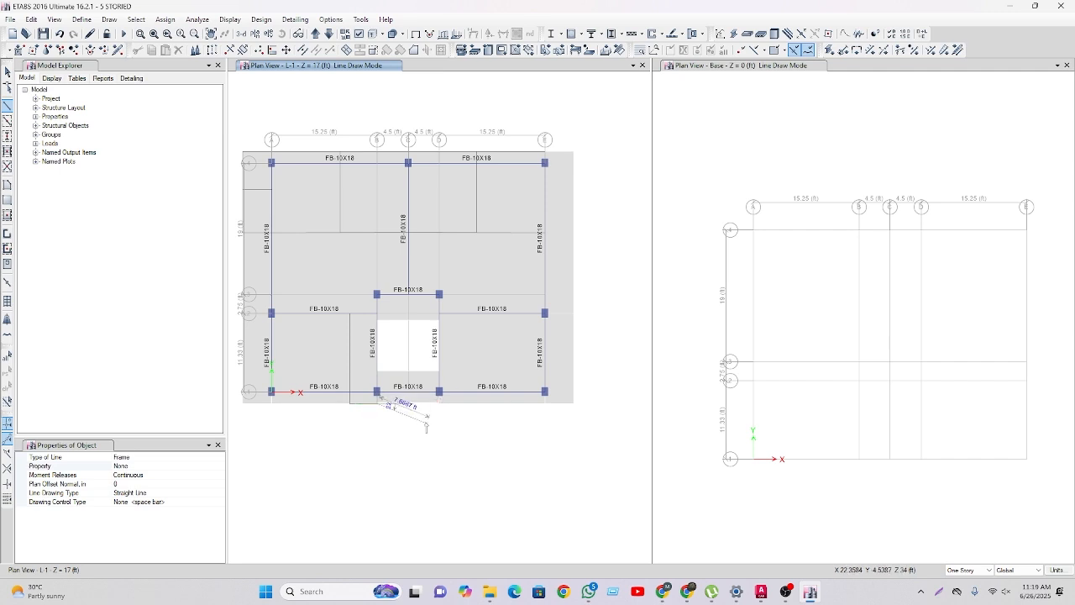
Draw None lines from column D-1 to the slab edge, 4 ft along it parallel to X, and along Y to the grid 2 beam.
scroll(382, 416, "up", 3)
scroll(352, 334, "down", 3)
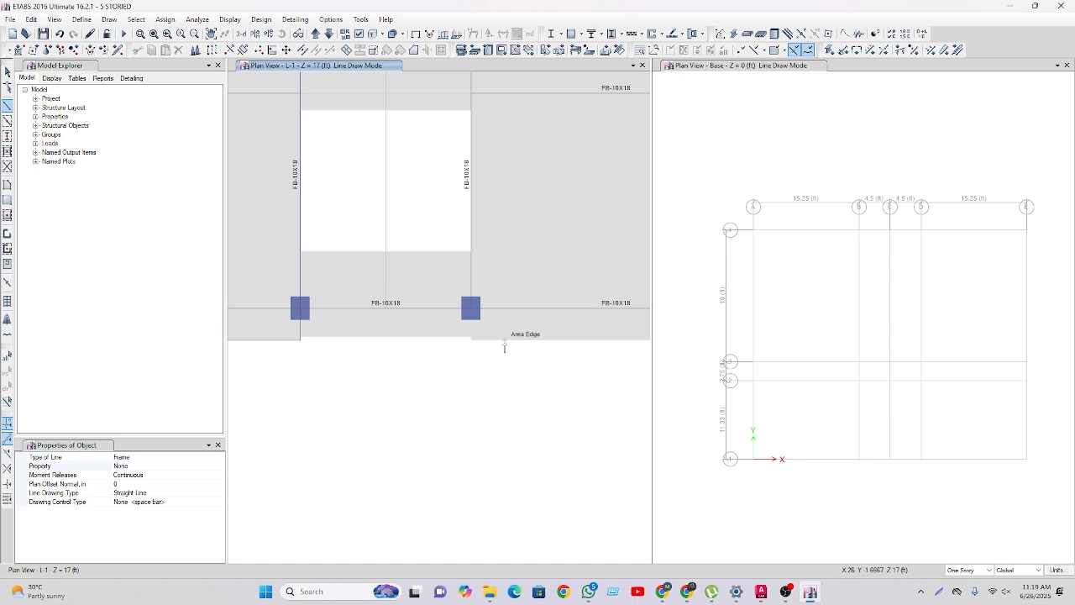
scroll(505, 348, "down", 3)
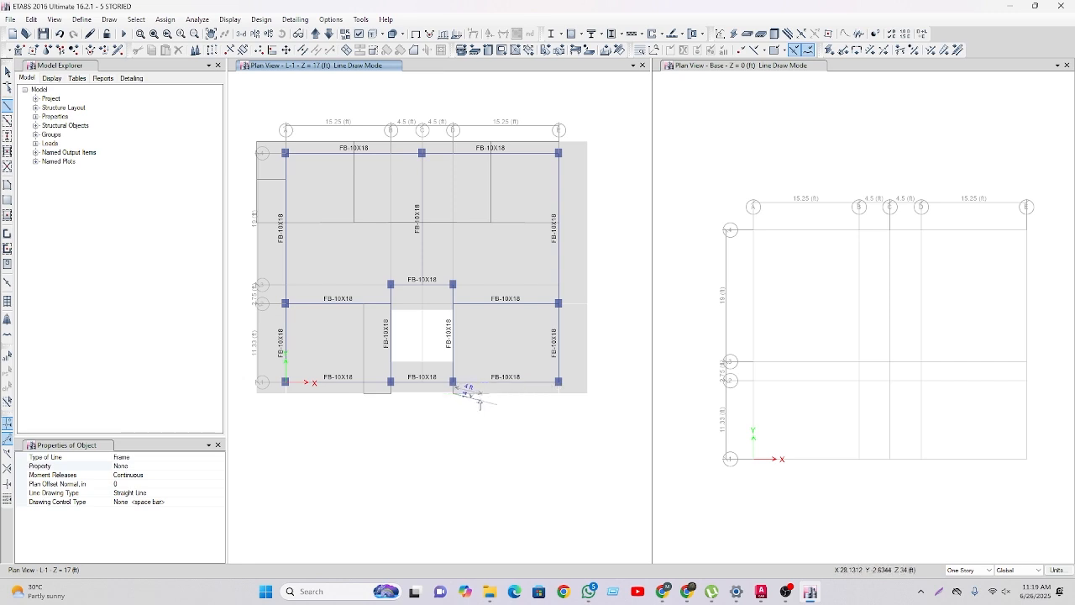
key("x")
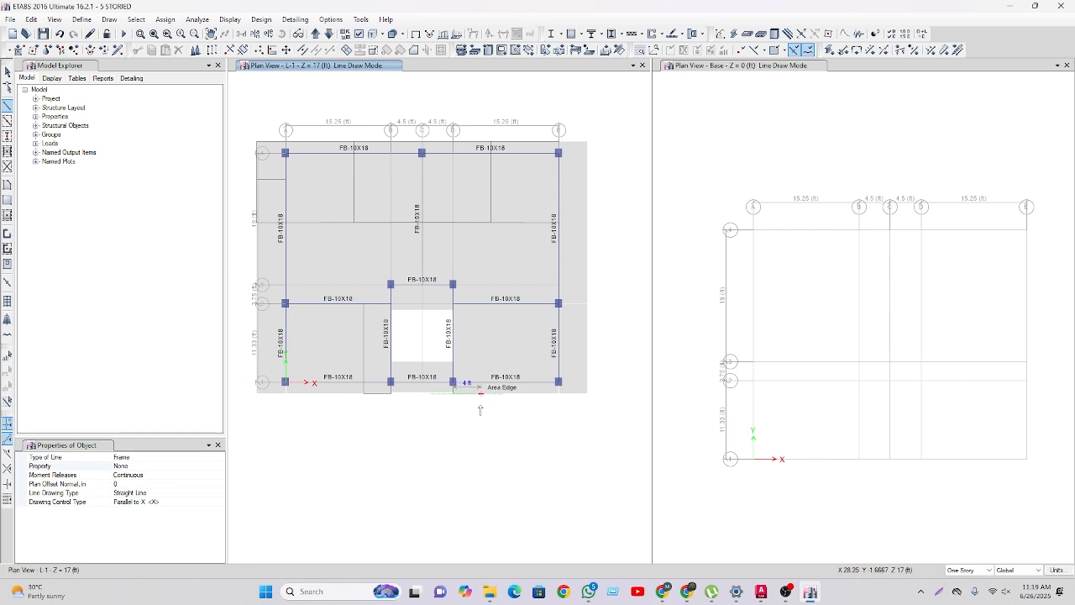
key("space")
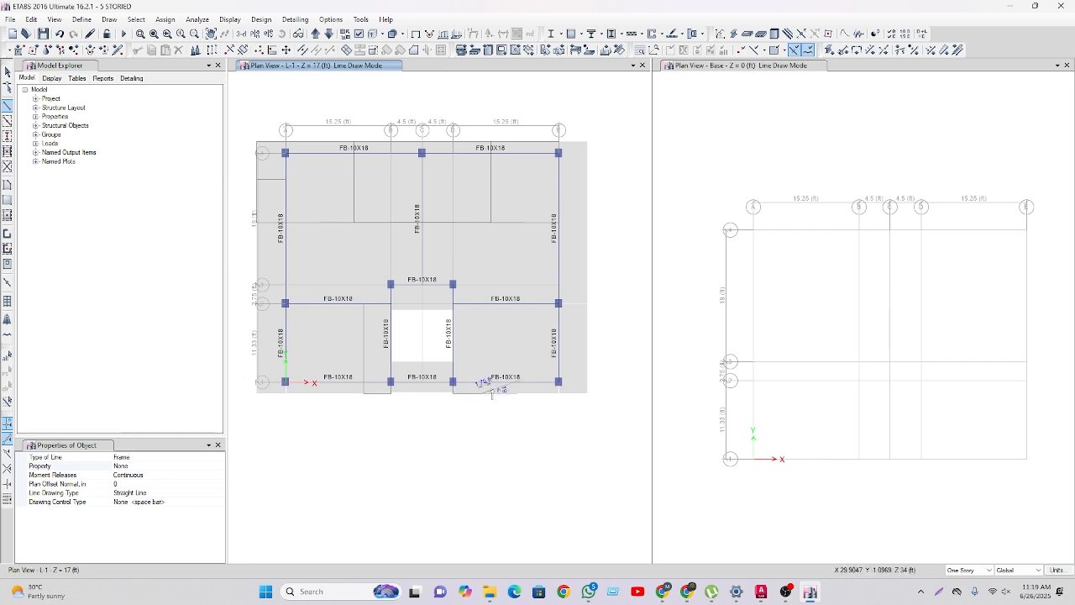
key("y")
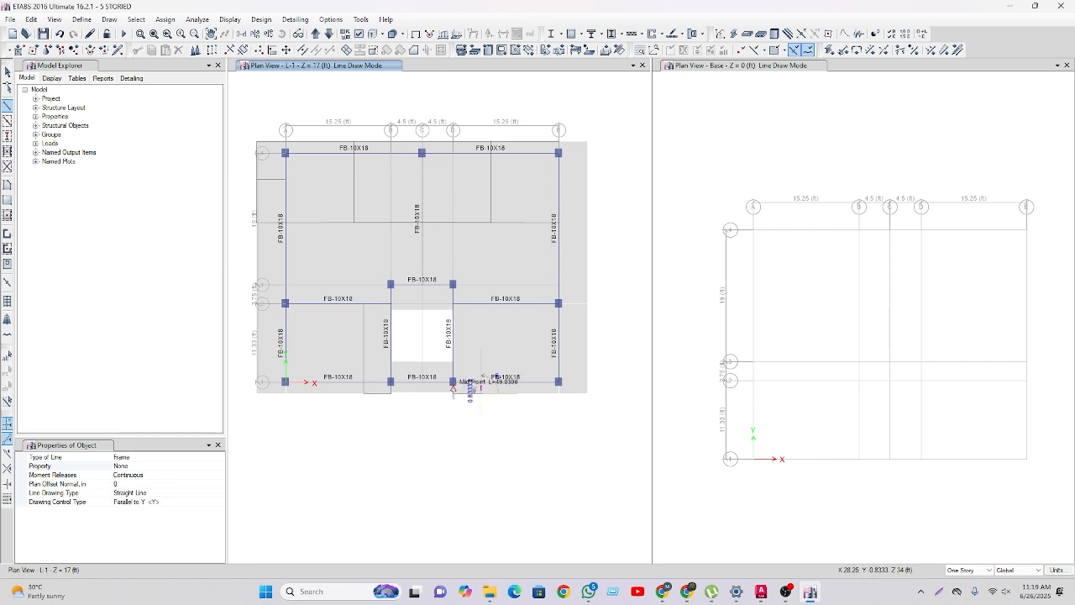
left_click(454, 382)
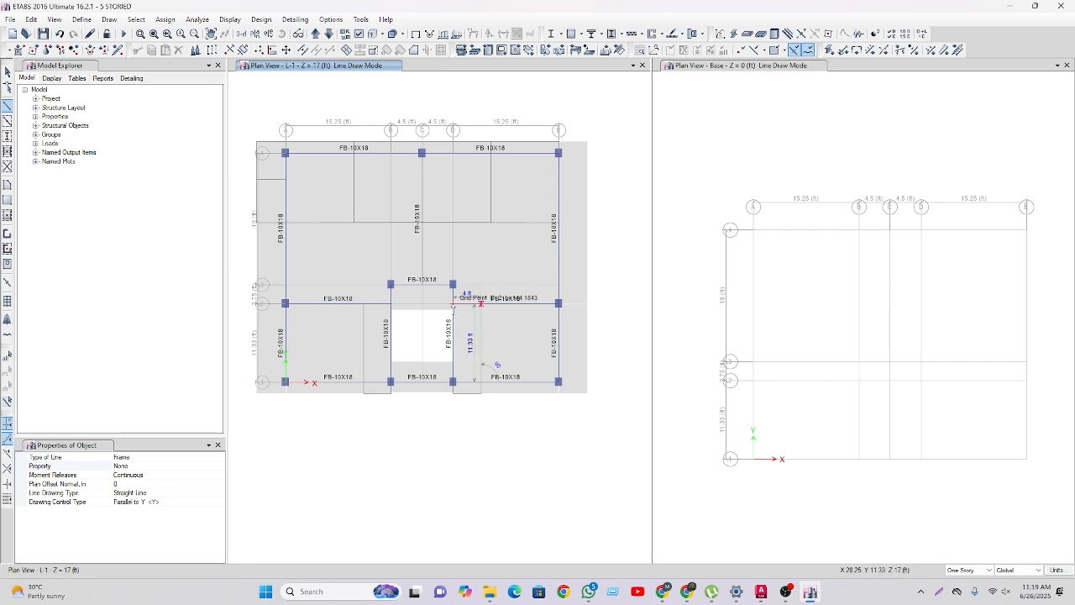
left_click(453, 303)
right_click(473, 339)
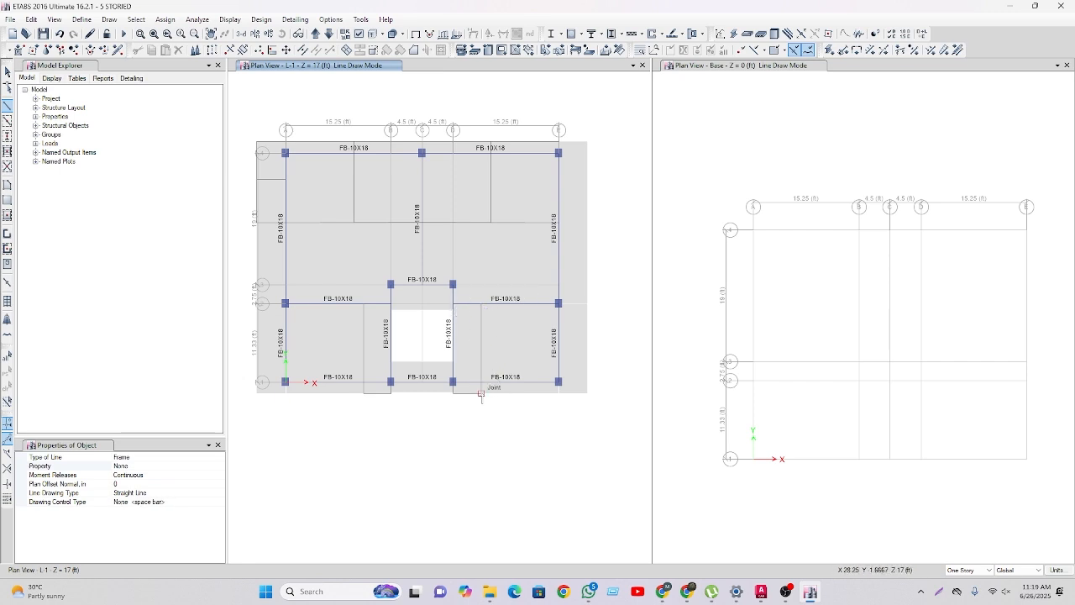
Draw None lines from column E-1 to the slab edge, around the corner, along the outer edge to grid 2, and back to column E-2.
left_click(559, 383)
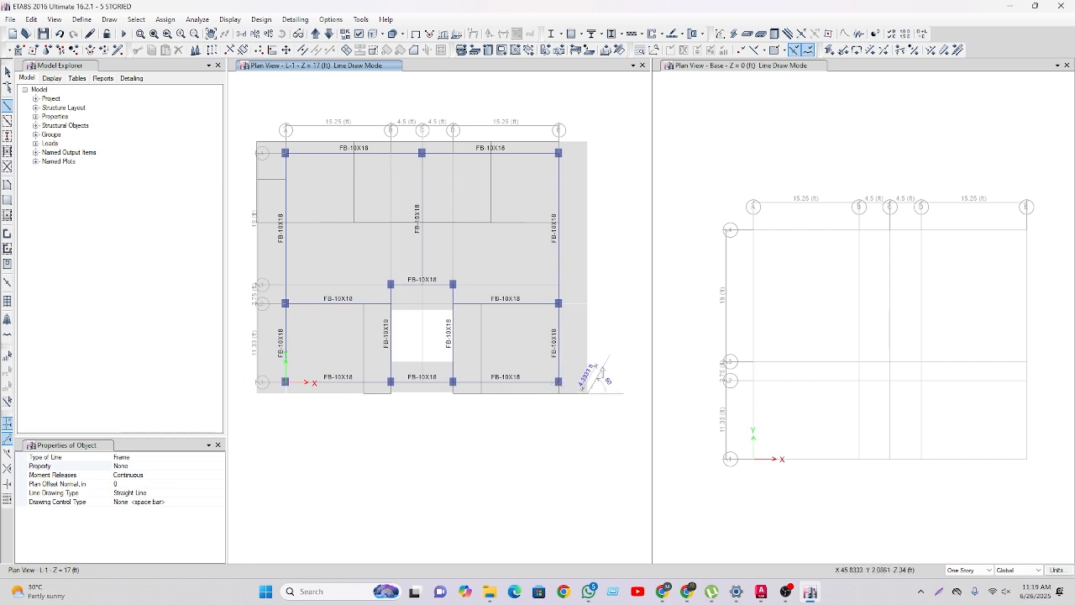
key("y")
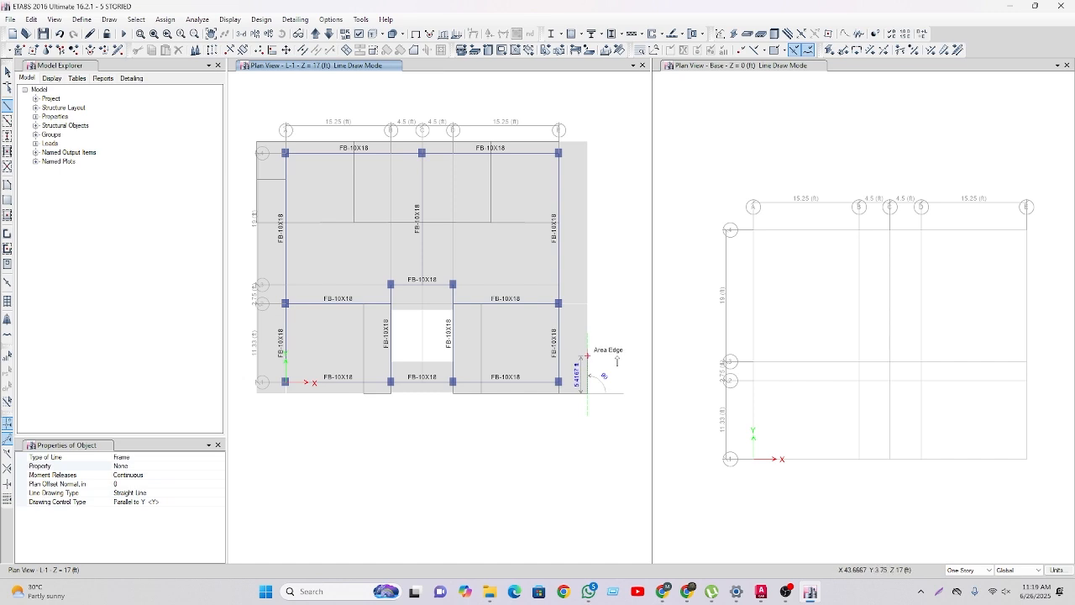
left_click(617, 359)
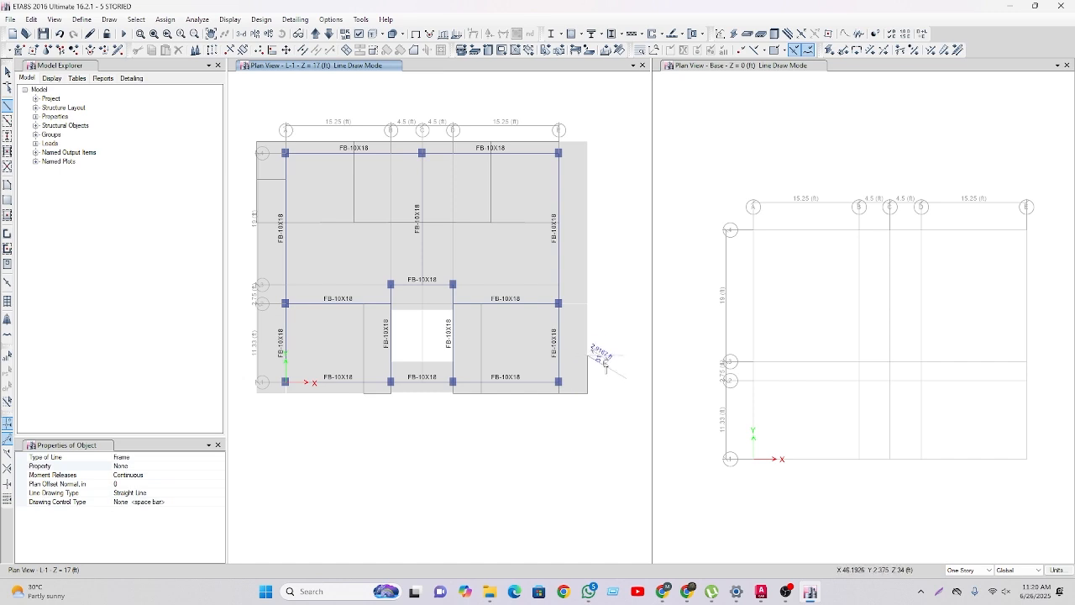
left_click(588, 303)
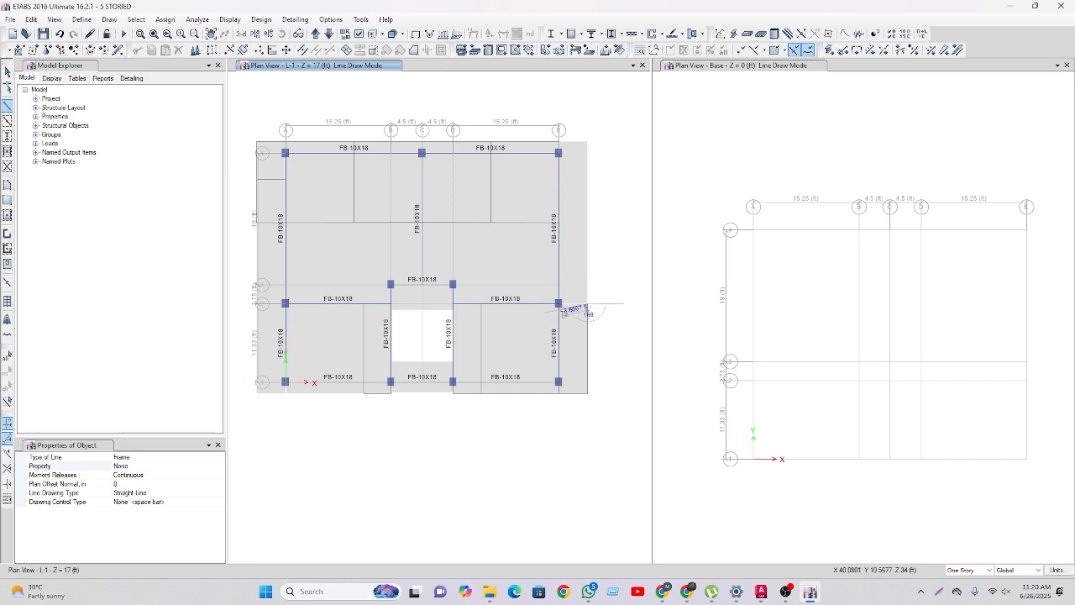
left_click(558, 303)
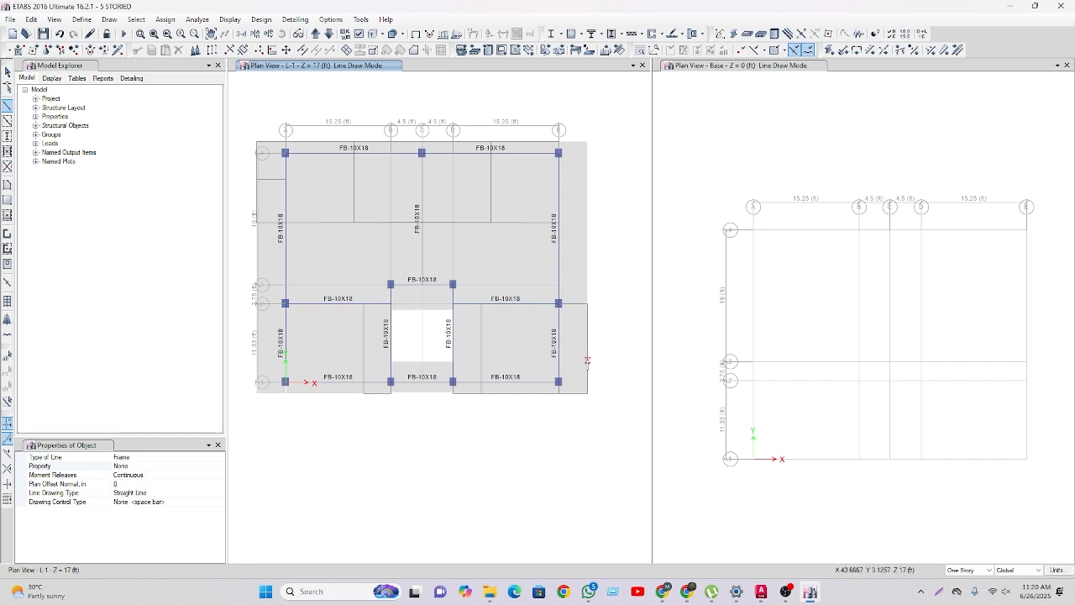
Draw a None line parallel to X from the outer slab edge, about 3.8 ft from grid 1, to the grid E beam.
left_click(586, 356)
key("x")
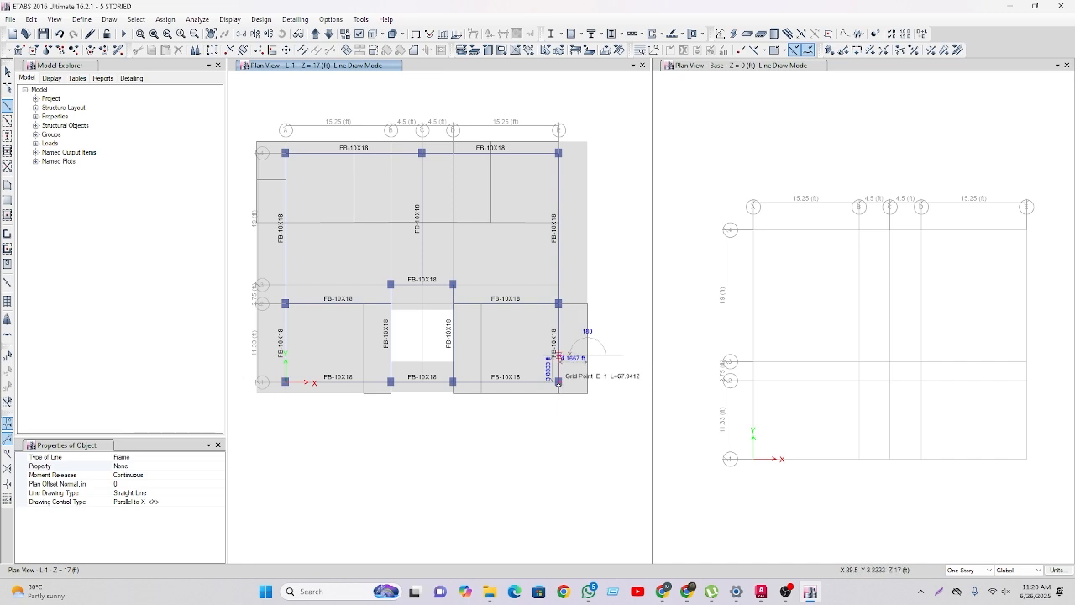
left_click(559, 382)
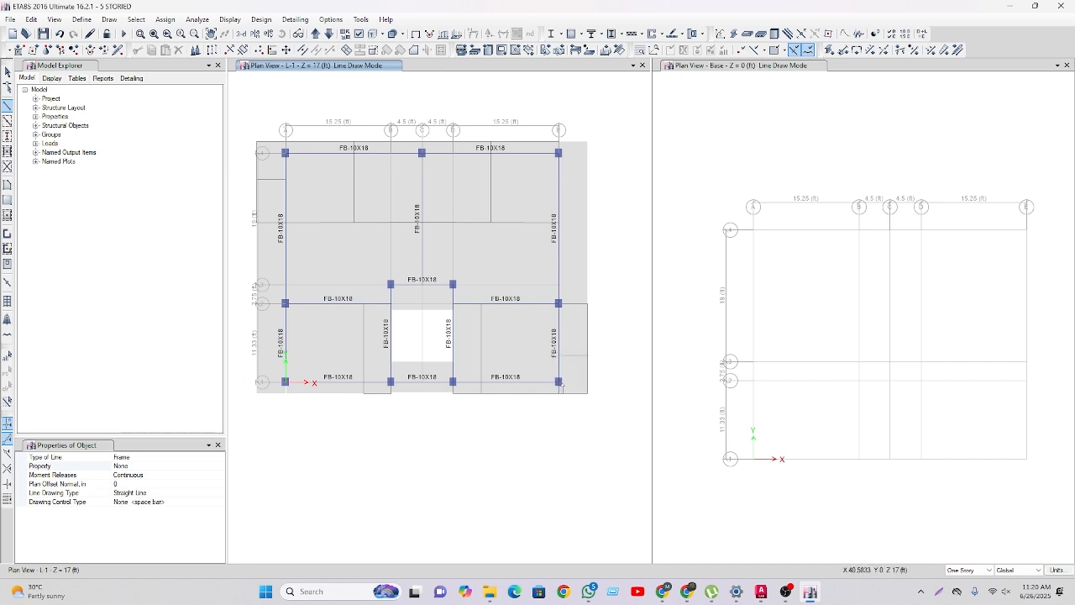
Draw None lines from column A-1 to the slab edge, around the corner, along the outer edge to grid 2, and back to column A-2.
left_click(285, 382)
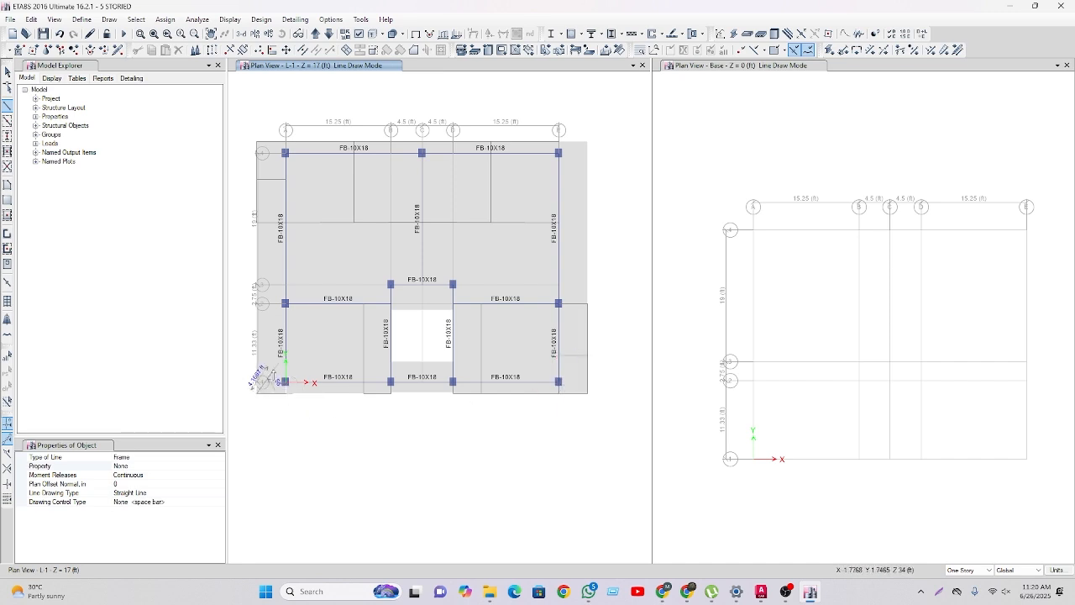
key("y")
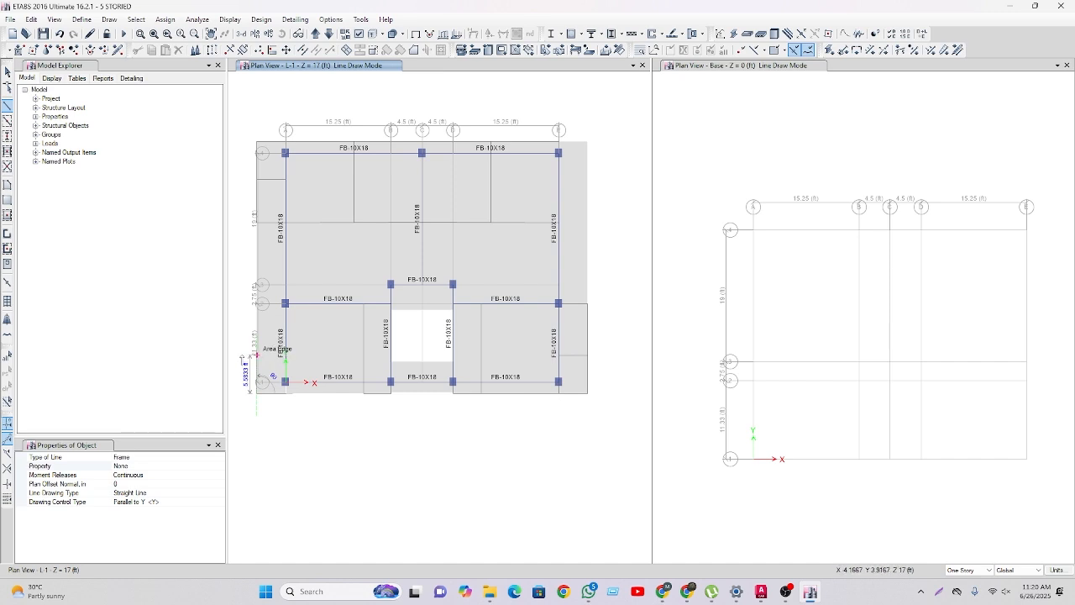
key("space")
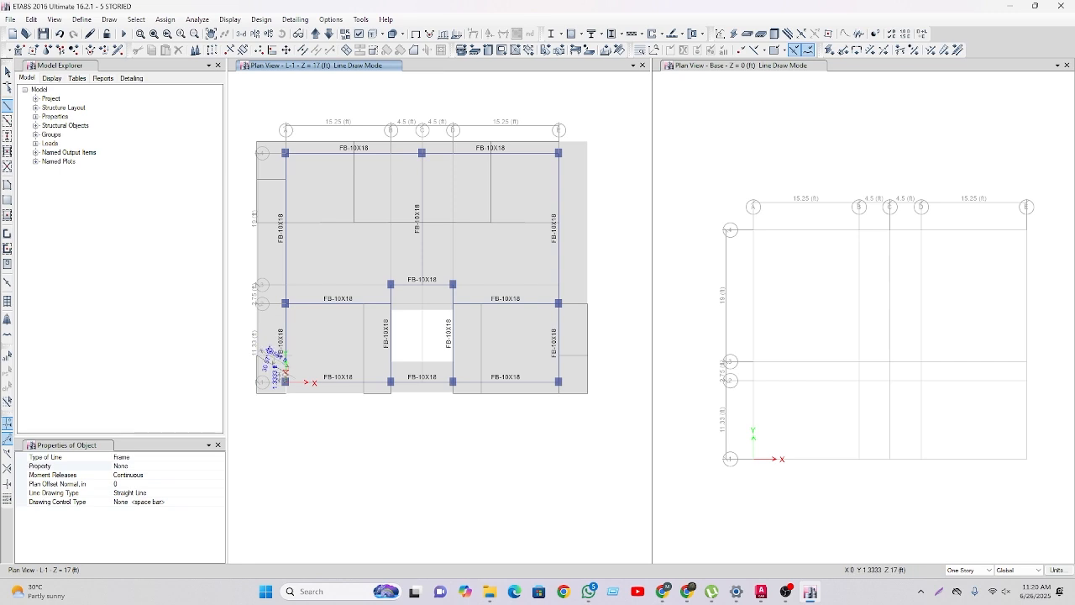
left_click(257, 303)
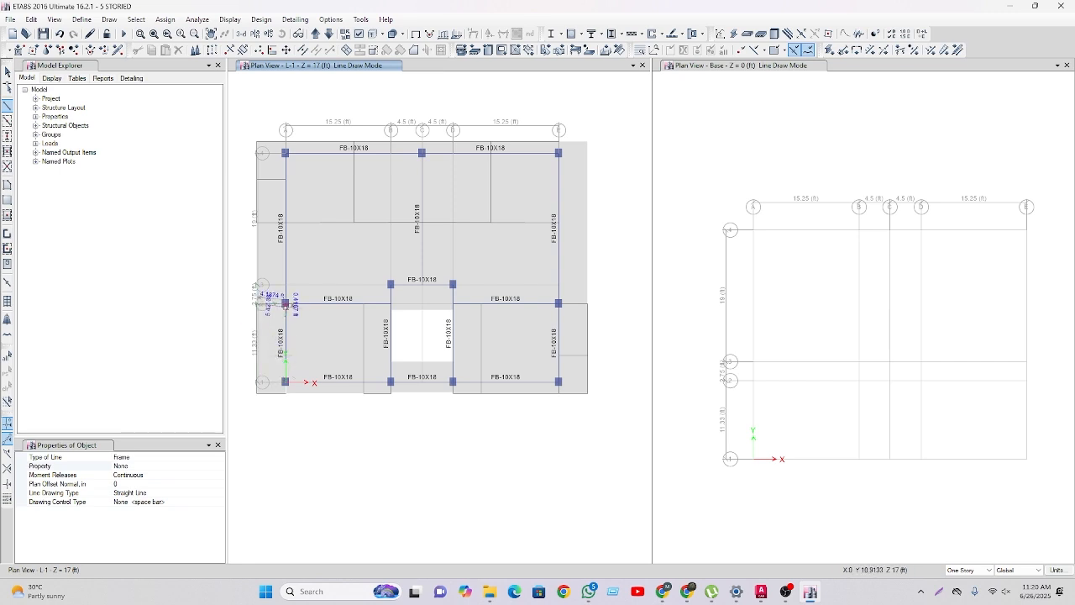
left_click(286, 303)
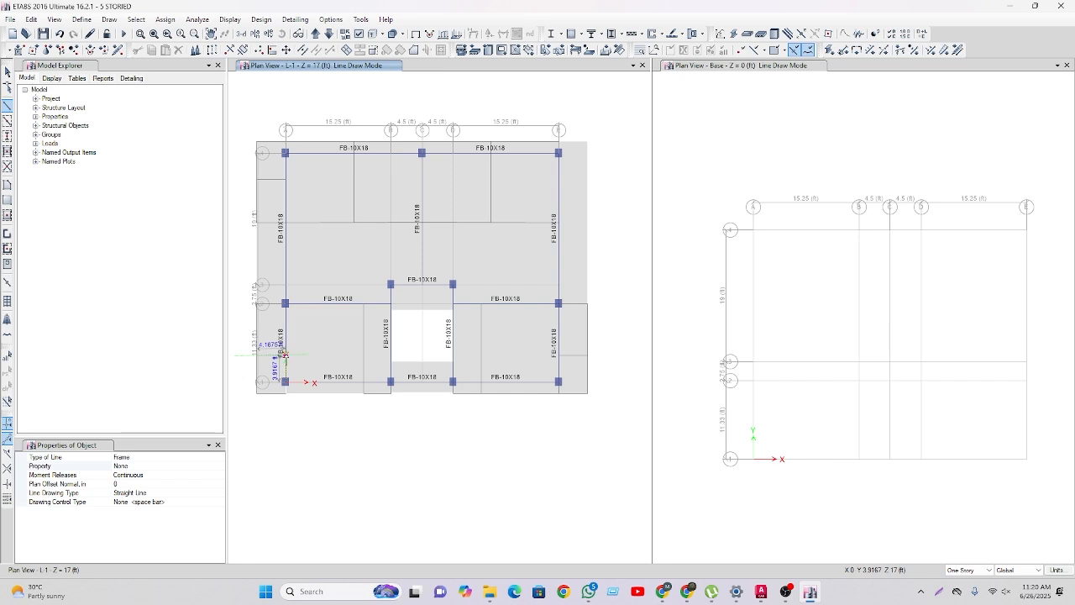
Draw a None line parallel to X from the outer slab edge, about 3.9 ft from grid 1, to the grid A beam.
key("x")
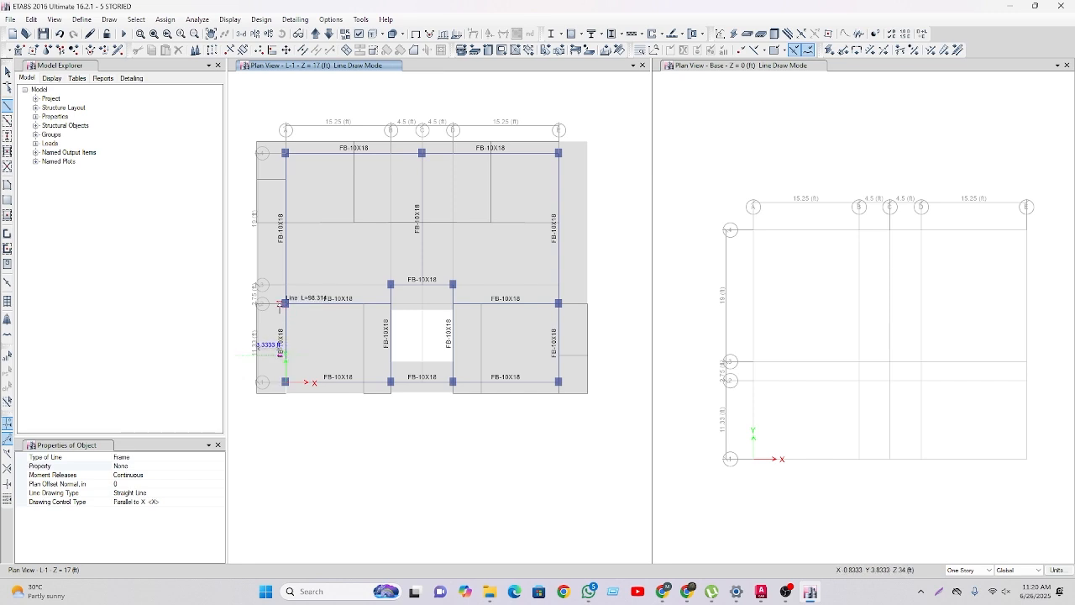
left_click(286, 303)
right_click(285, 303)
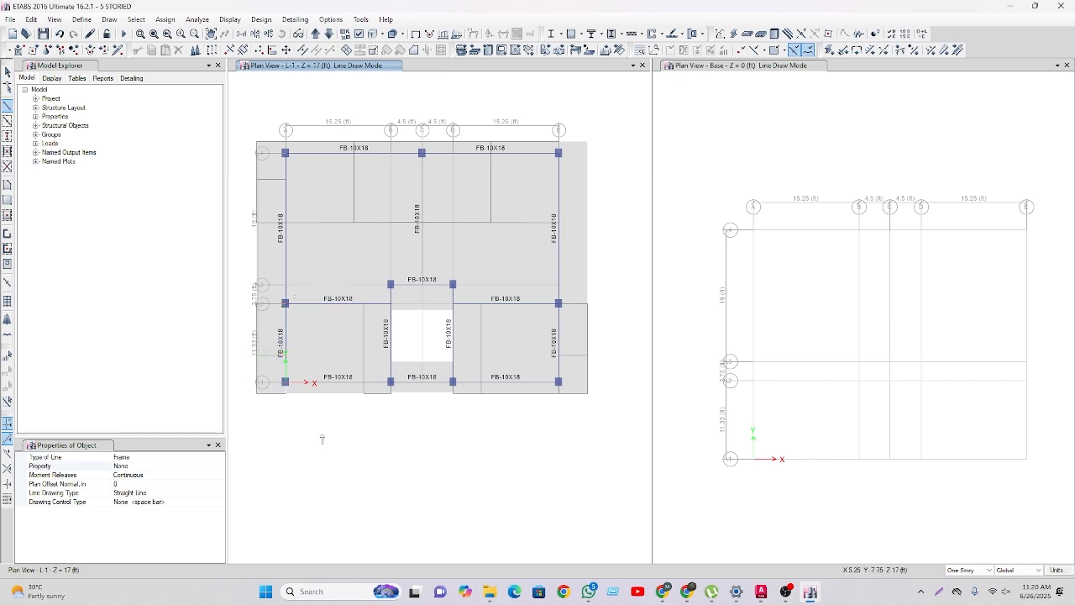
After checking the AutoCAD floor plan, draw a None line along the outer slab edge beside grid A from the mid-bay partition to about Y 18.8 ft.
scroll(305, 307, "up", 3)
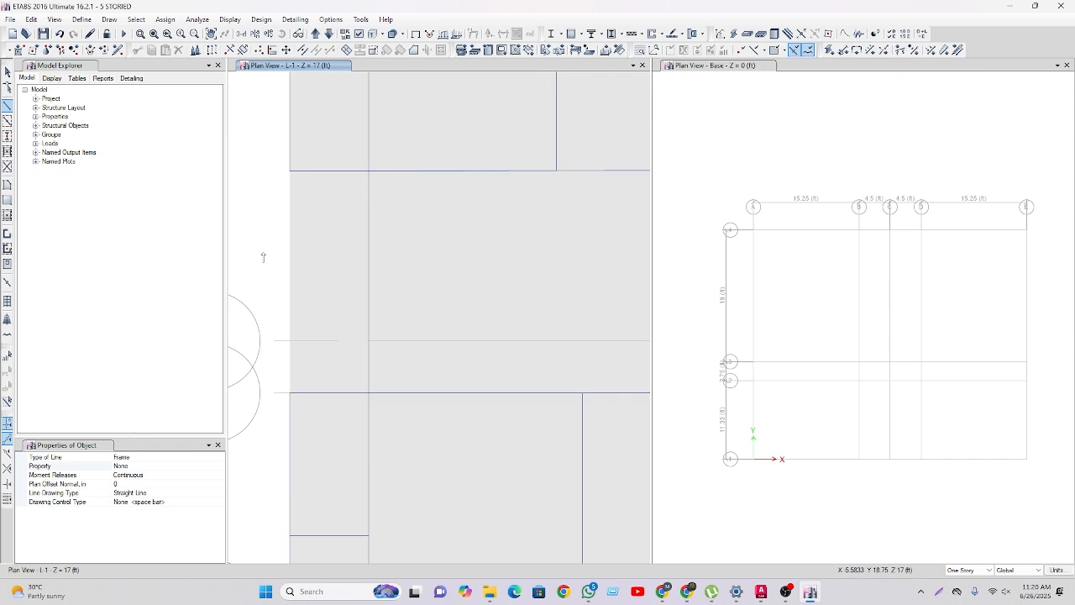
left_click(289, 170)
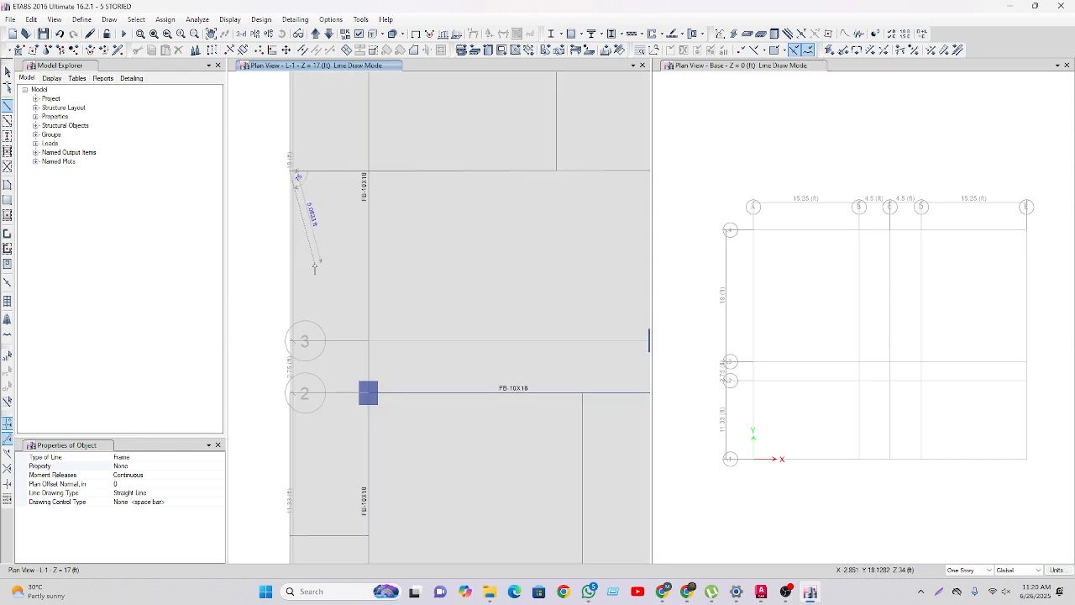
key("y")
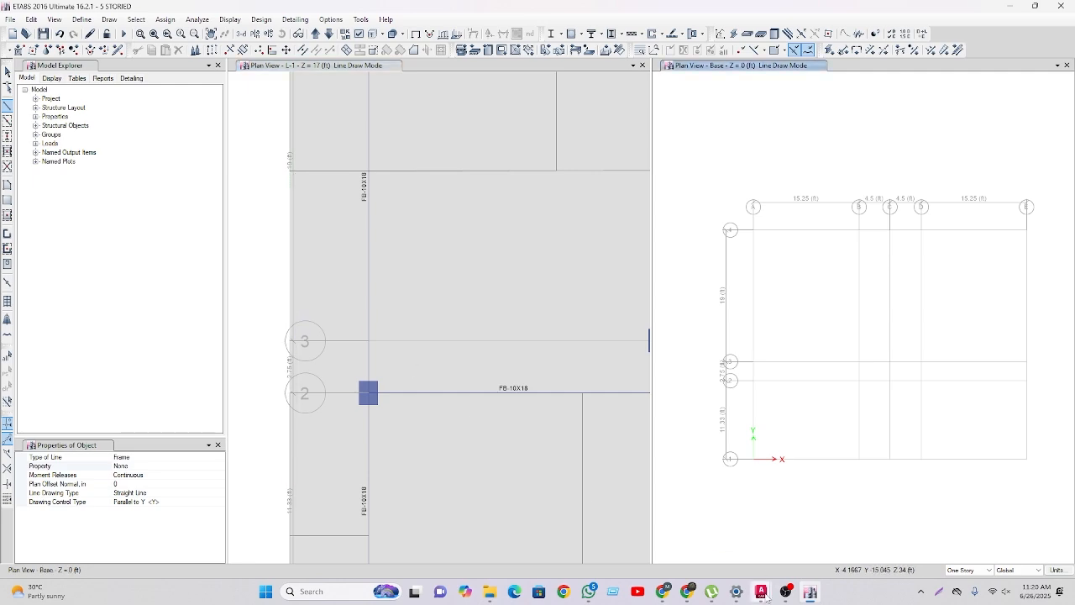
left_click(772, 546)
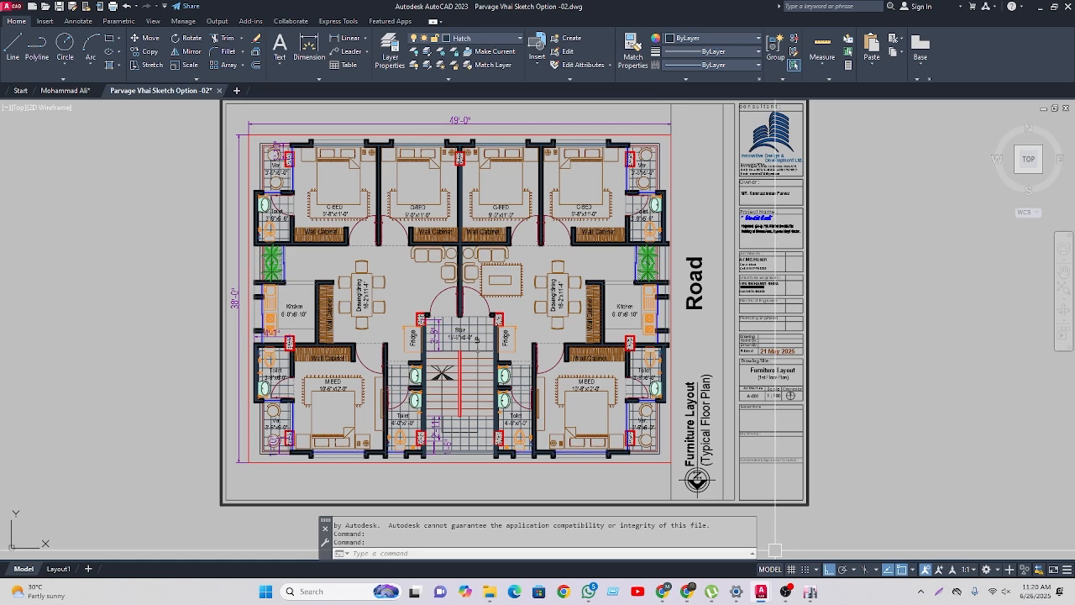
left_click(811, 593)
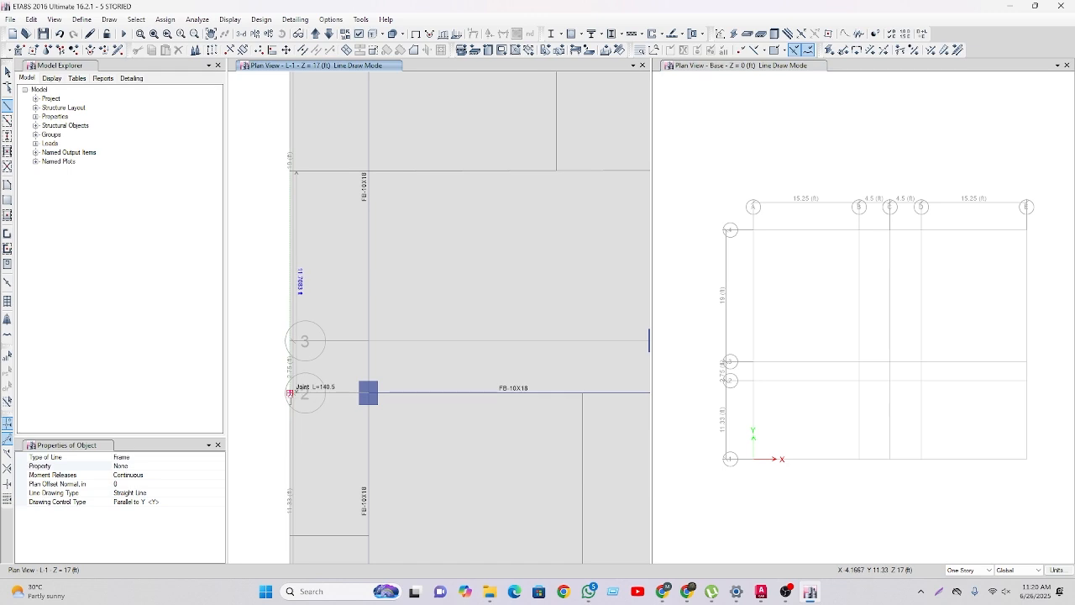
left_click(311, 255)
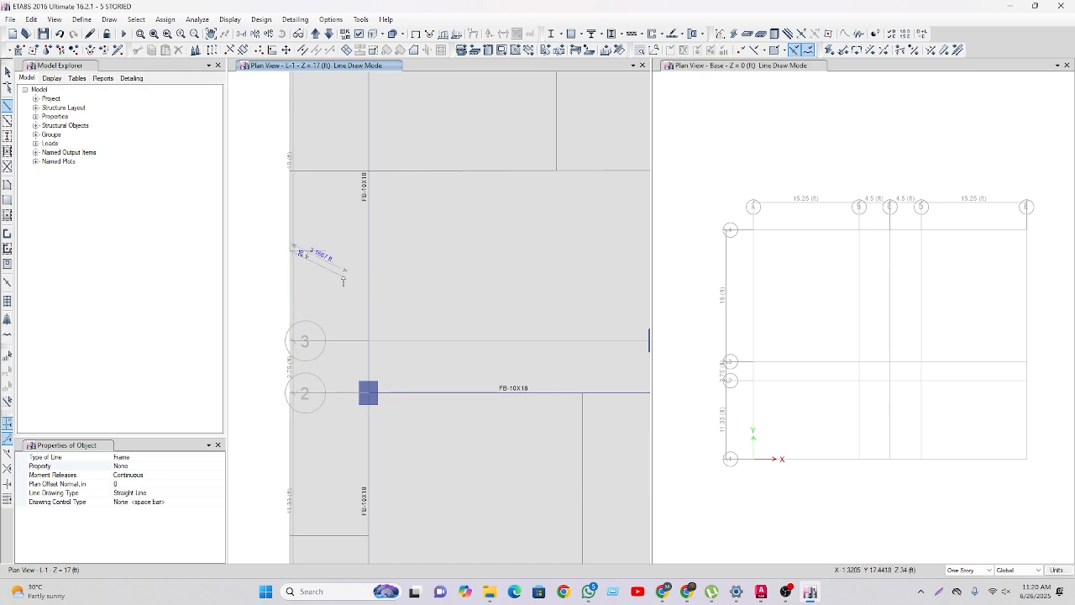
Continue the None lines parallel to X at Y 18.83 ft to grid A and 6.25 ft past it, and along Y to the grid 2 beam.
key("x")
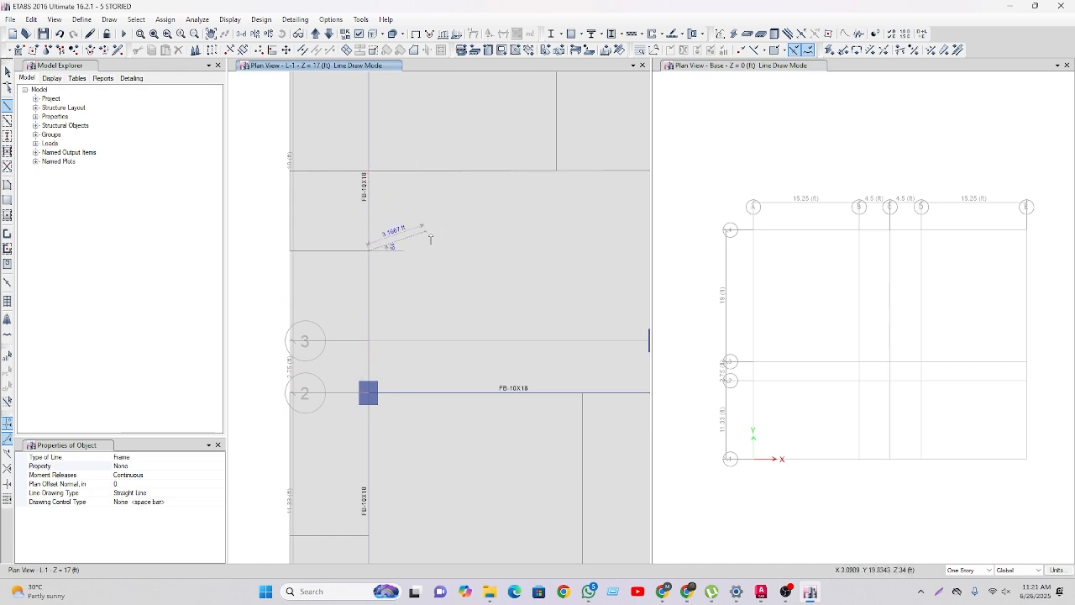
key("x")
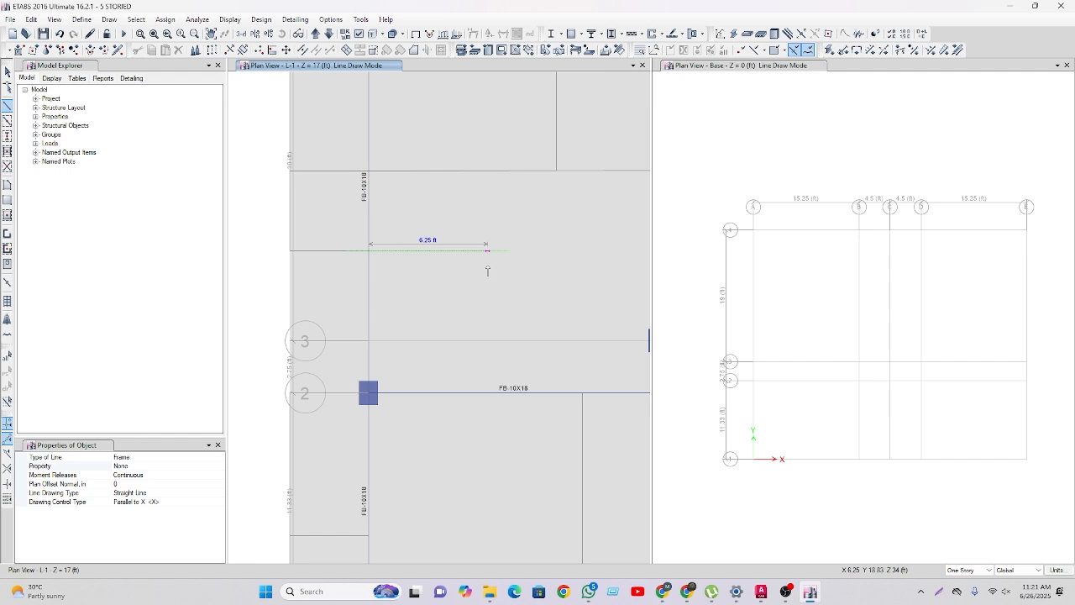
left_click(487, 270)
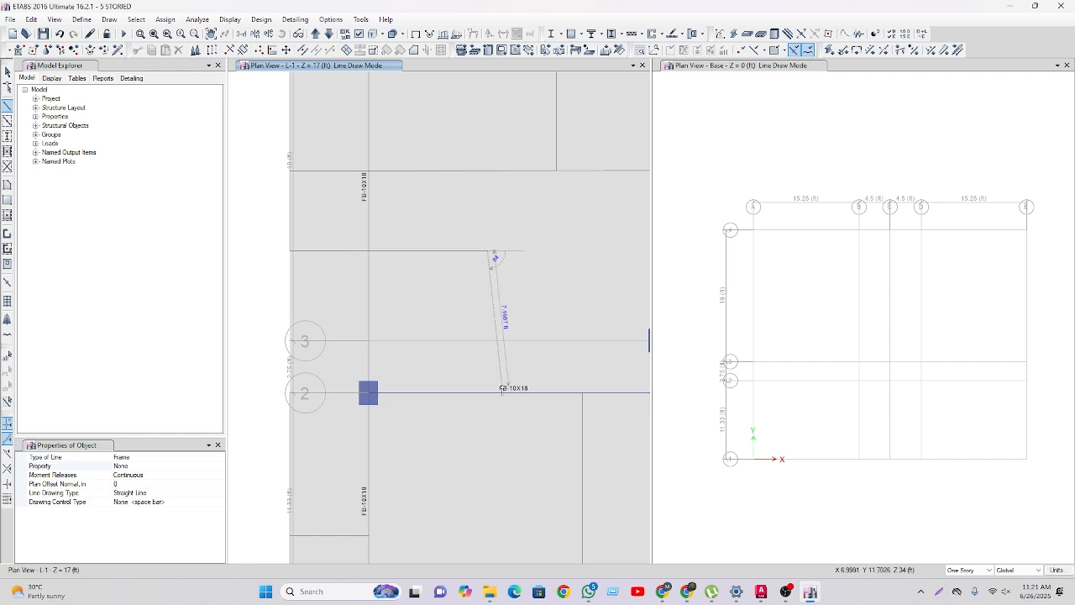
key("y")
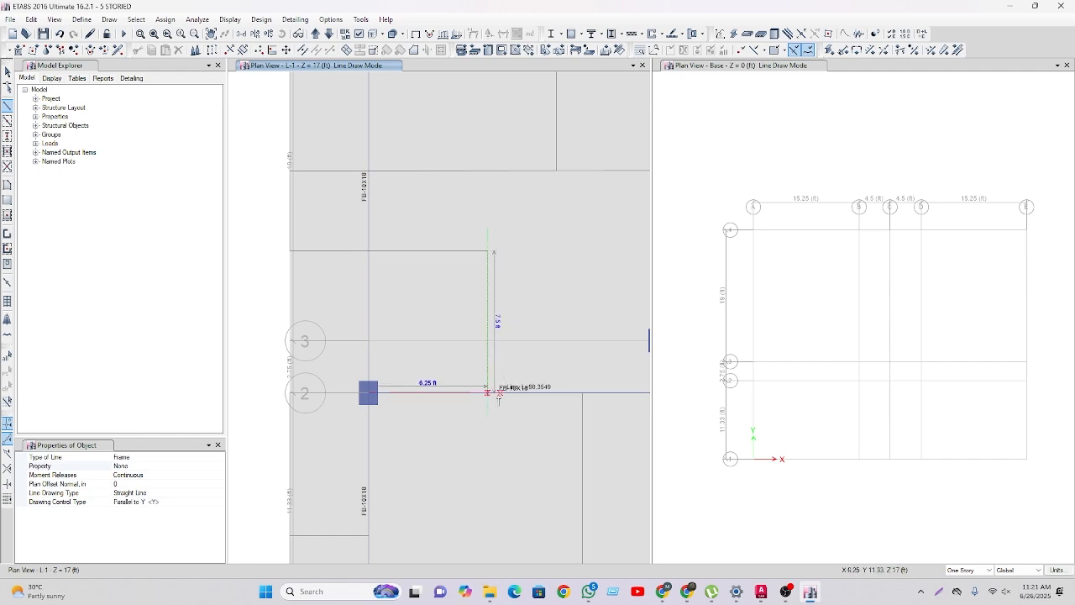
left_click(368, 393)
right_click(413, 418)
middle_click_drag(367, 409, 435, 385)
key("Escape")
Draw a None line along the outer slab edge beside grid A from Y 18.83 ft to grid 2.
left_click(356, 229)
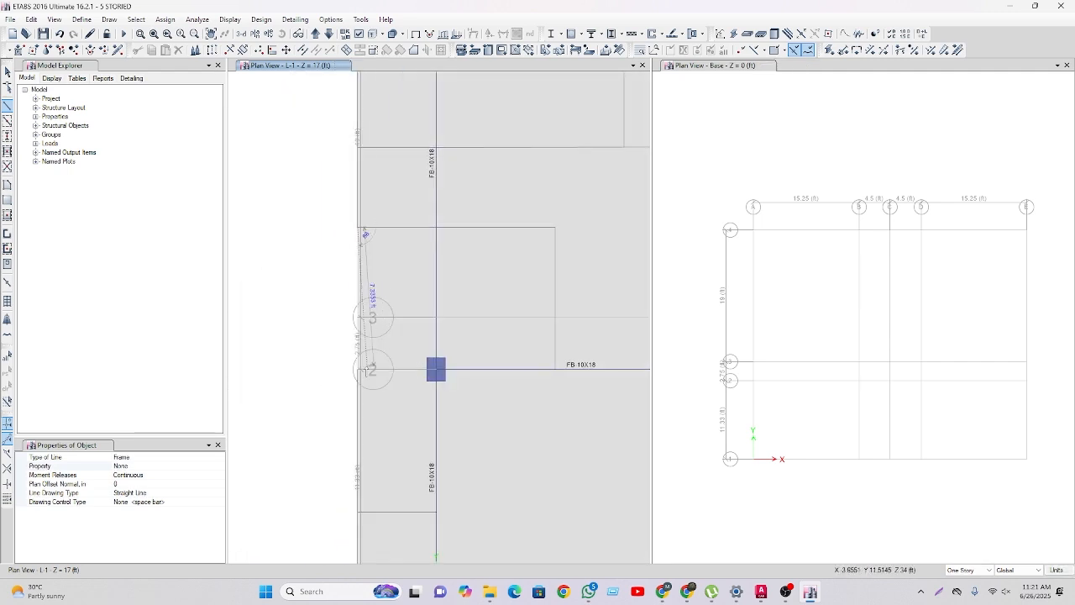
left_click(357, 370)
right_click(356, 369)
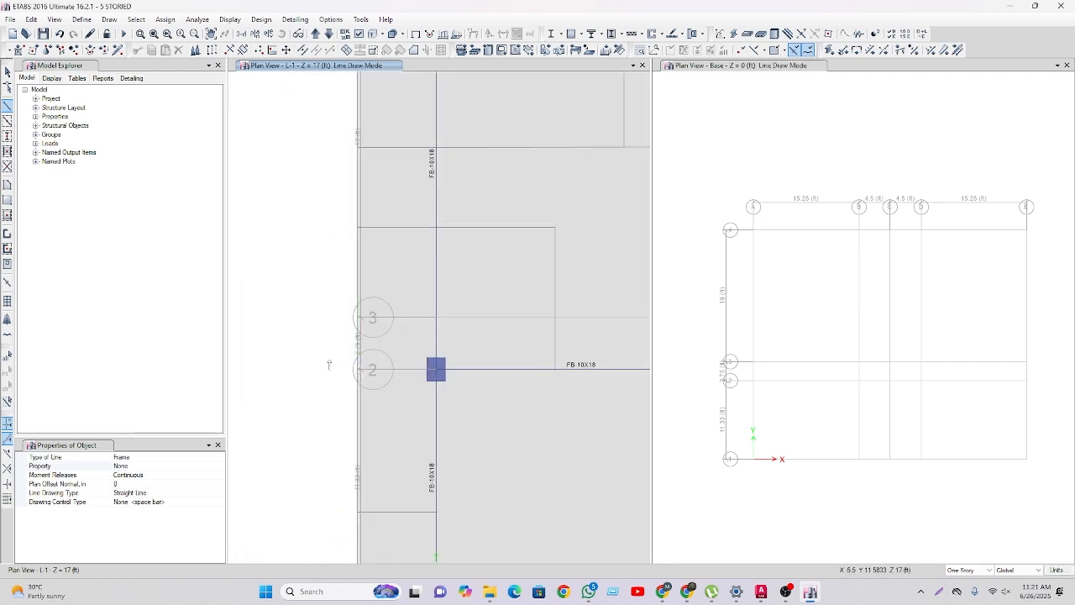
Draw None lines from the slab corner near column E-4 along the outer edge via Y 29.58 ft to Y 23.04 ft, and back to the grid E beam.
scroll(328, 361, "down", 6)
scroll(365, 369, "up", 6)
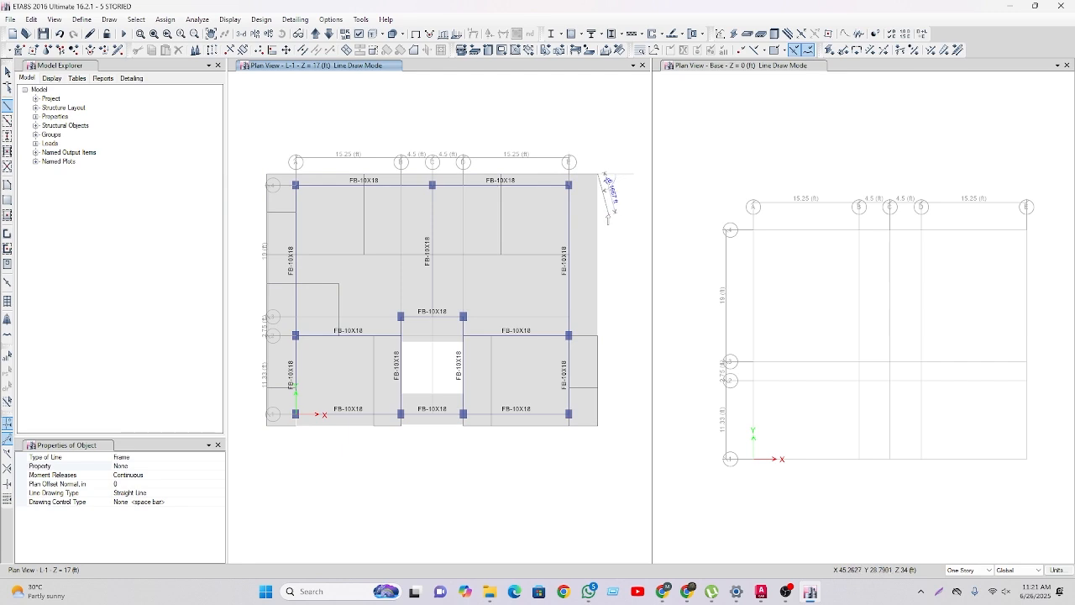
key("y")
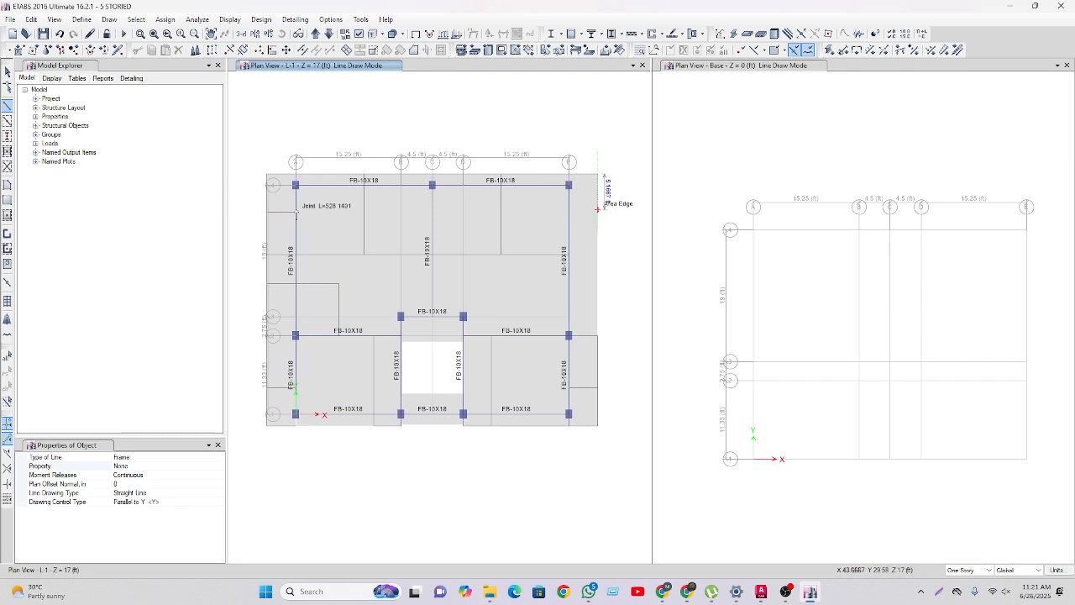
key("space")
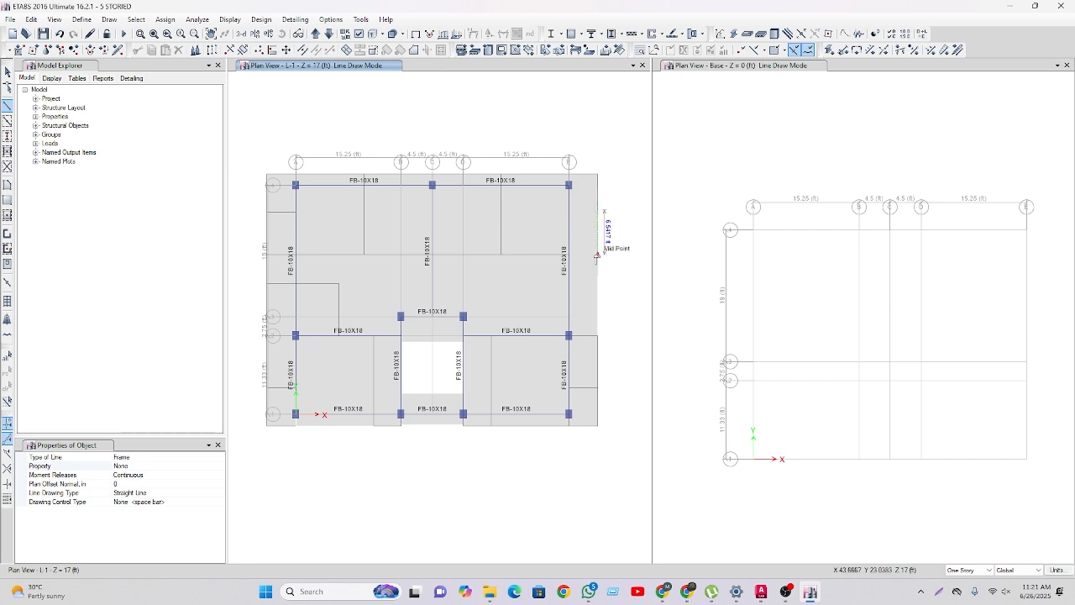
left_click(596, 255)
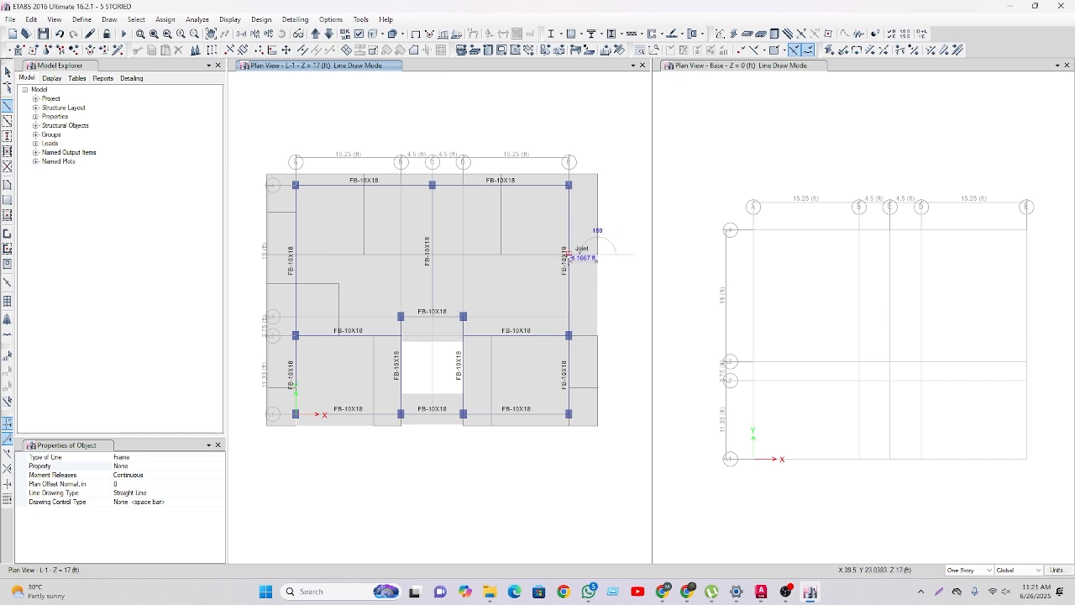
left_click(569, 255)
right_click(587, 277)
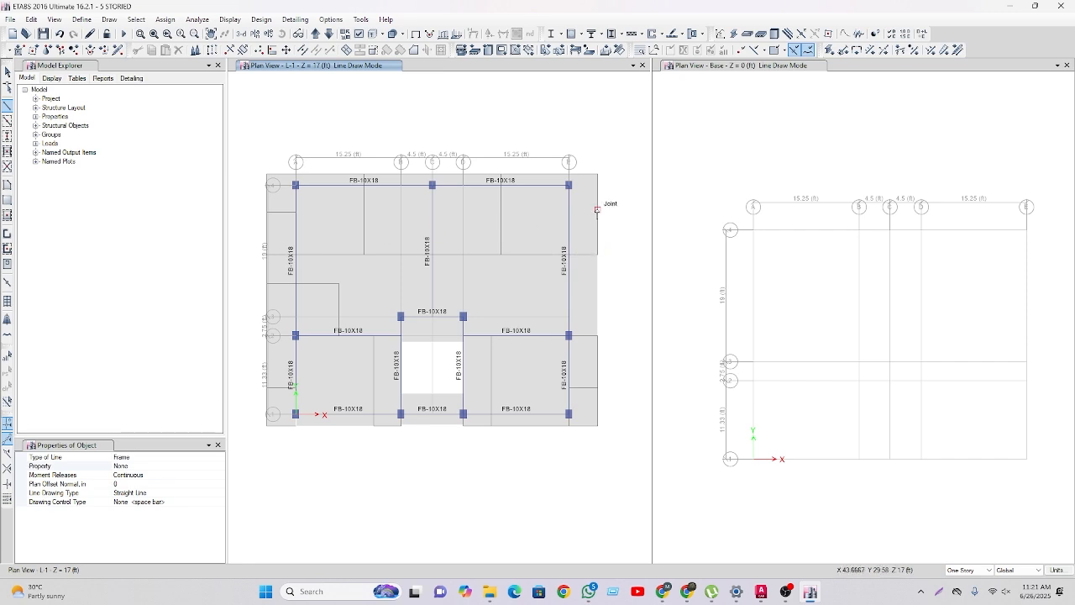
Draw a None line parallel to X at Y 29.58 ft from the outer slab edge to the grid E beam.
left_click(596, 209)
key("x")
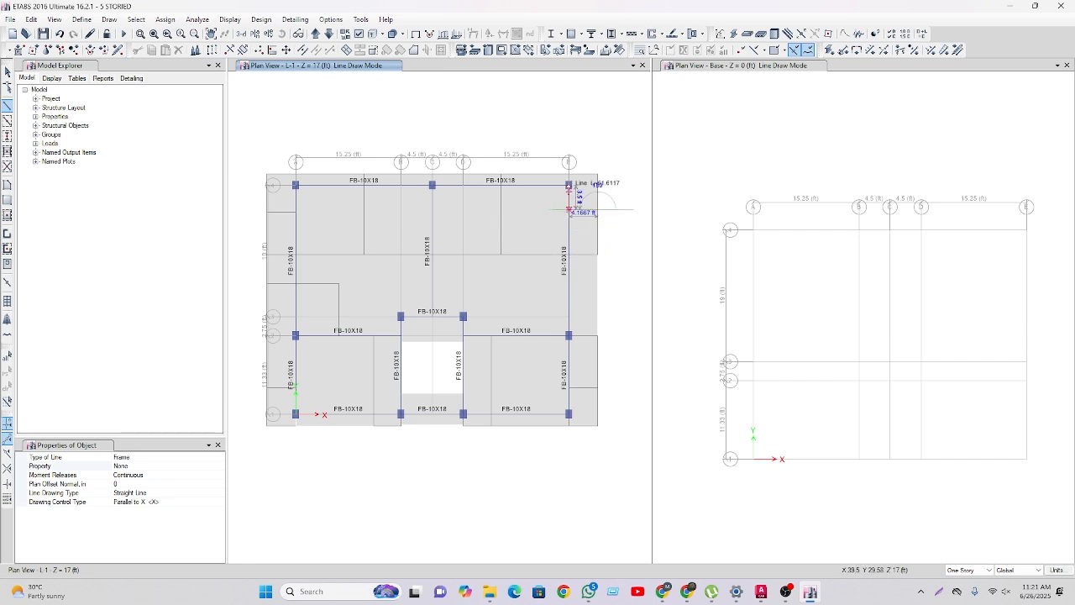
left_click(568, 210)
right_click(584, 247)
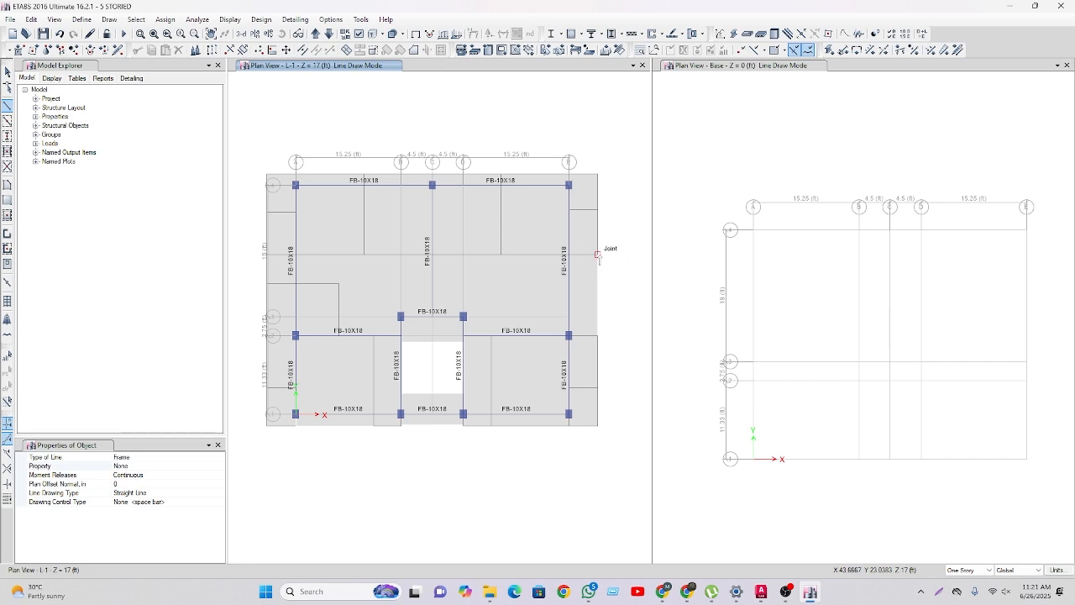
Draw None lines along the outer slab edge from Y 23.04 ft to about Y 18.9 ft, and parallel to X to the grid E beam.
left_click(598, 254)
key("y")
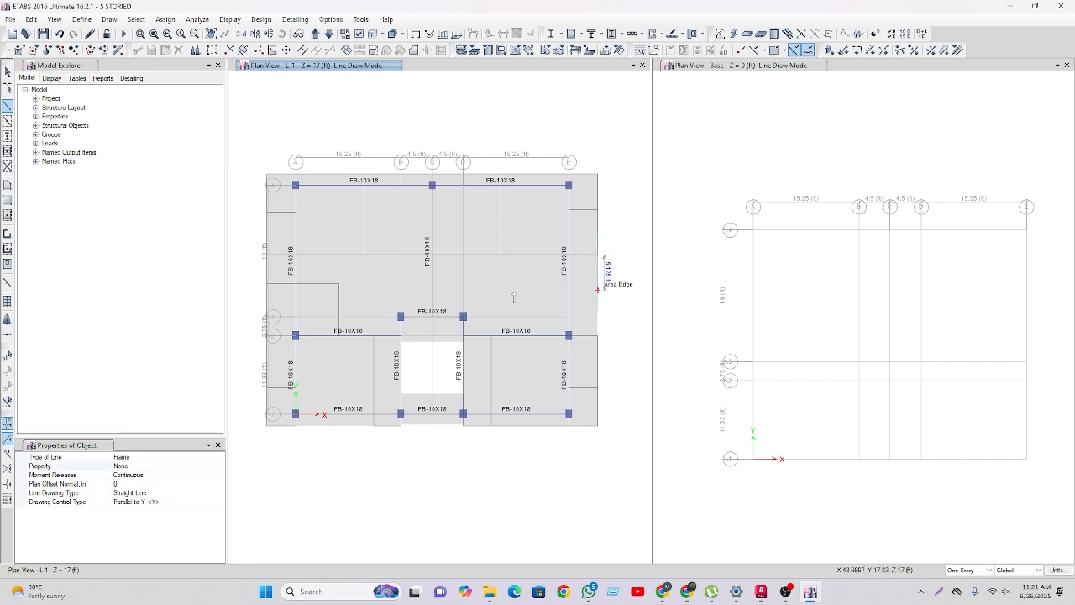
key("space")
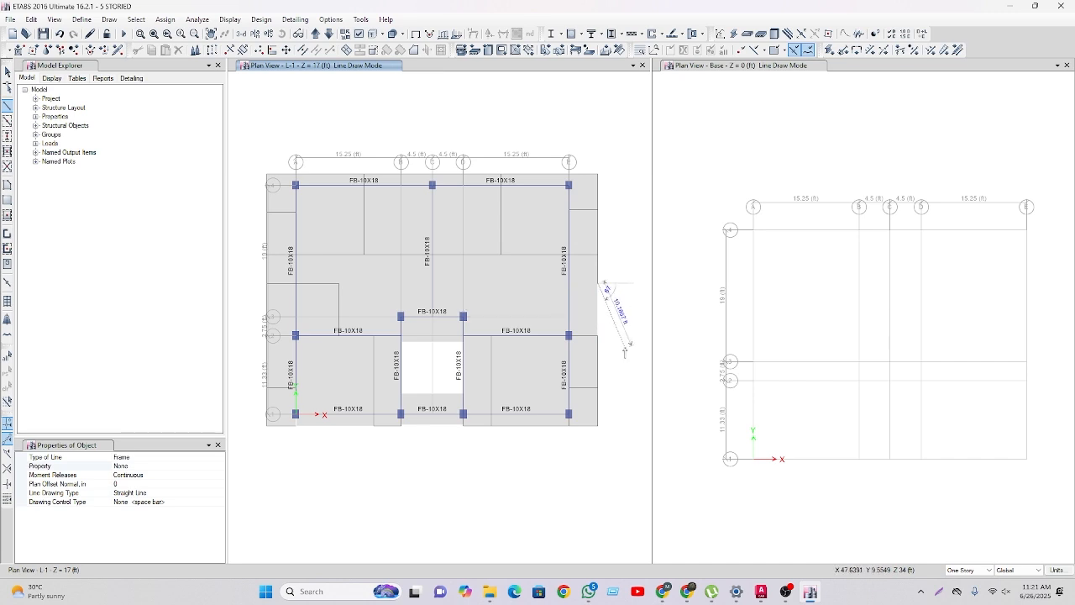
key("x")
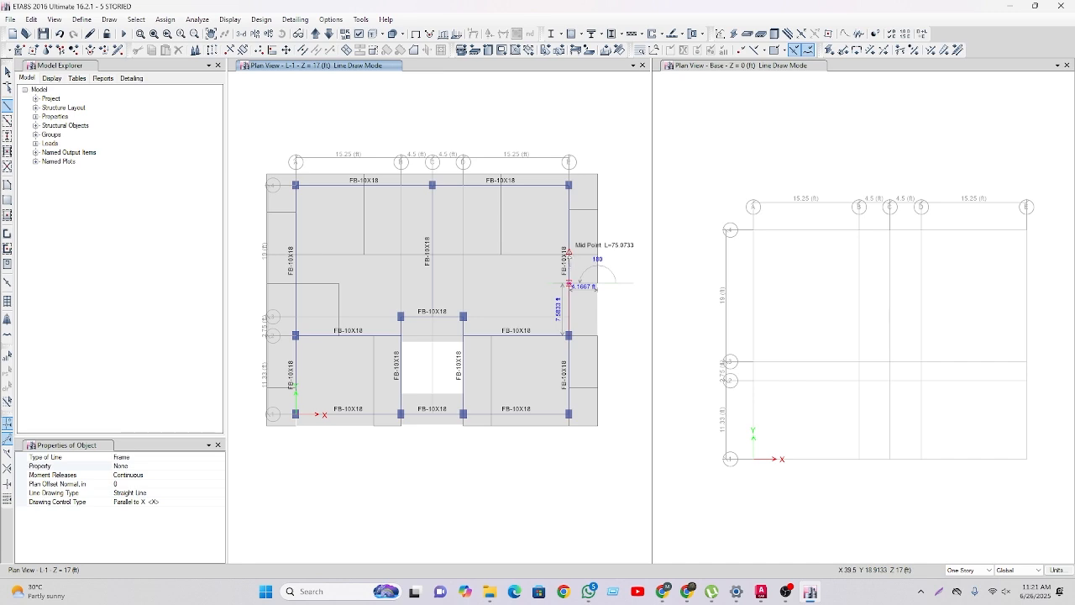
left_click(571, 285)
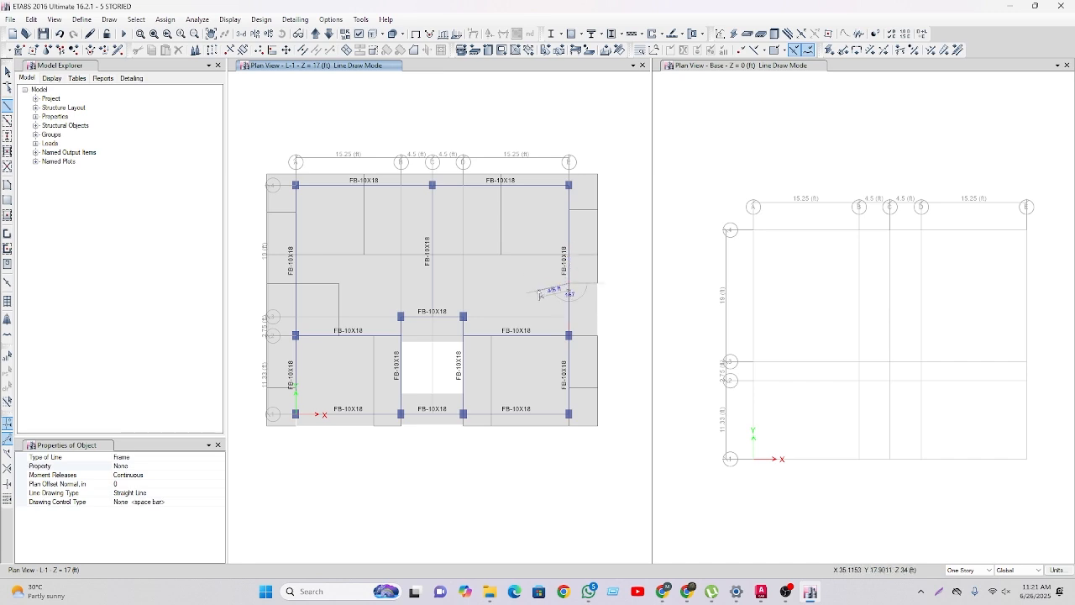
Continue the None lines about 6.2 ft inward from grid E and along Y to the grid 2 beam, and complete the outer slab edge to grid 2.
key("y")
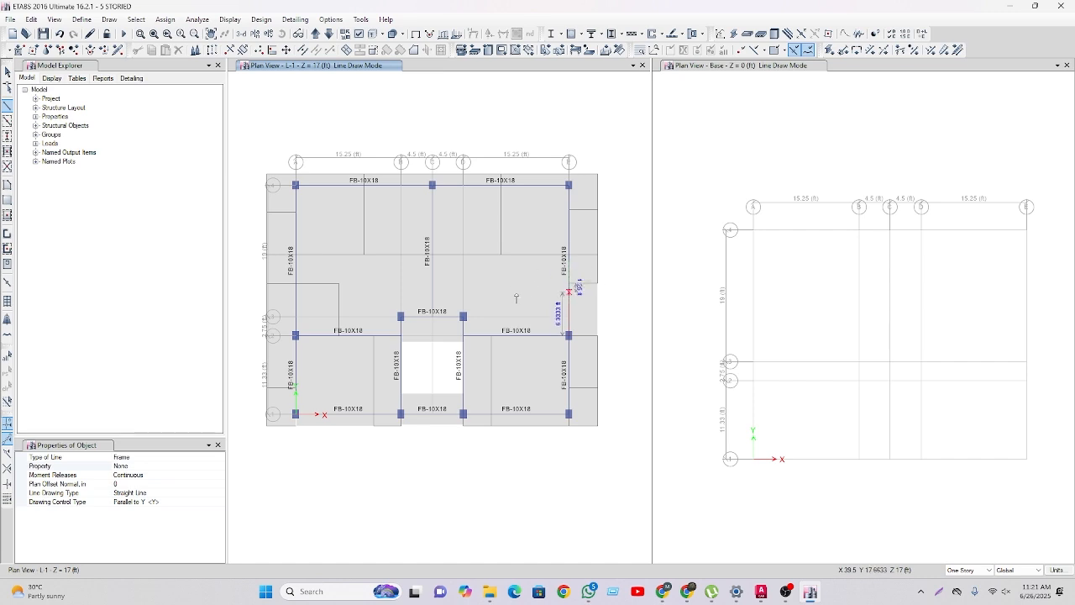
key("x")
key("y")
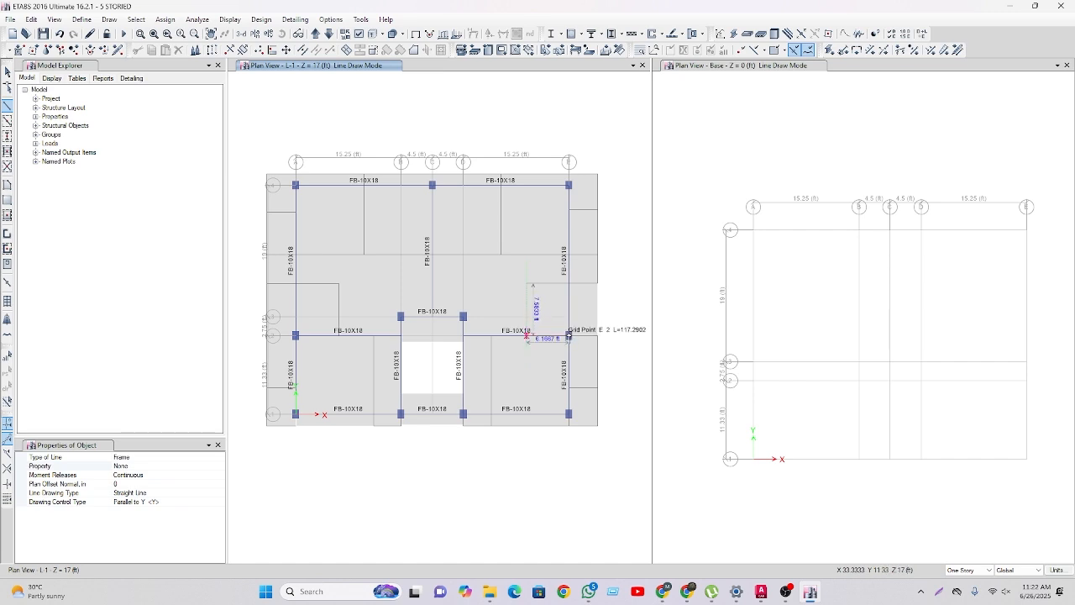
key("space")
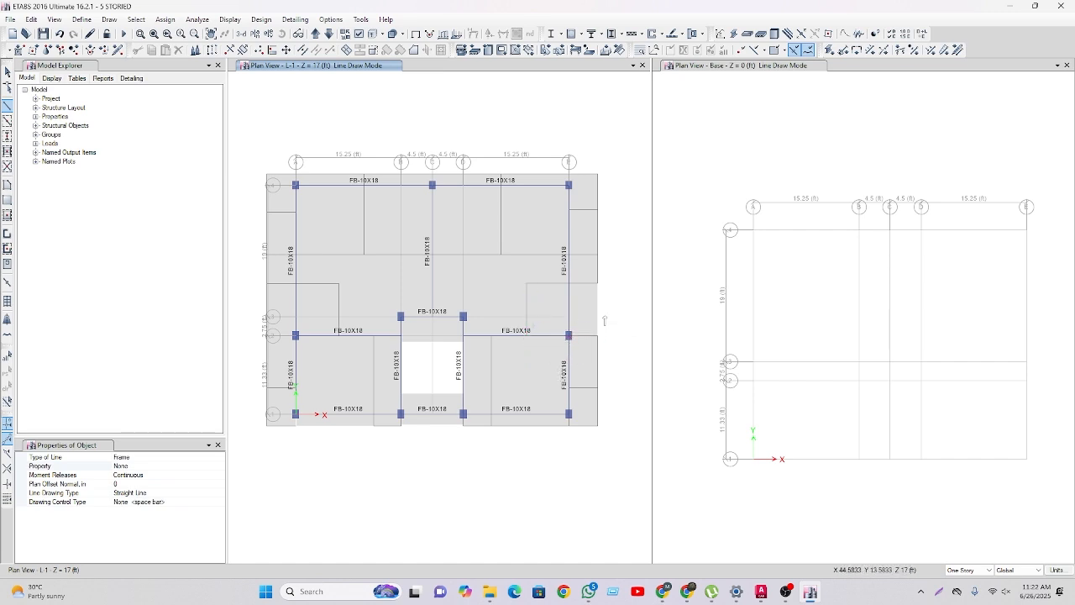
left_click(597, 283)
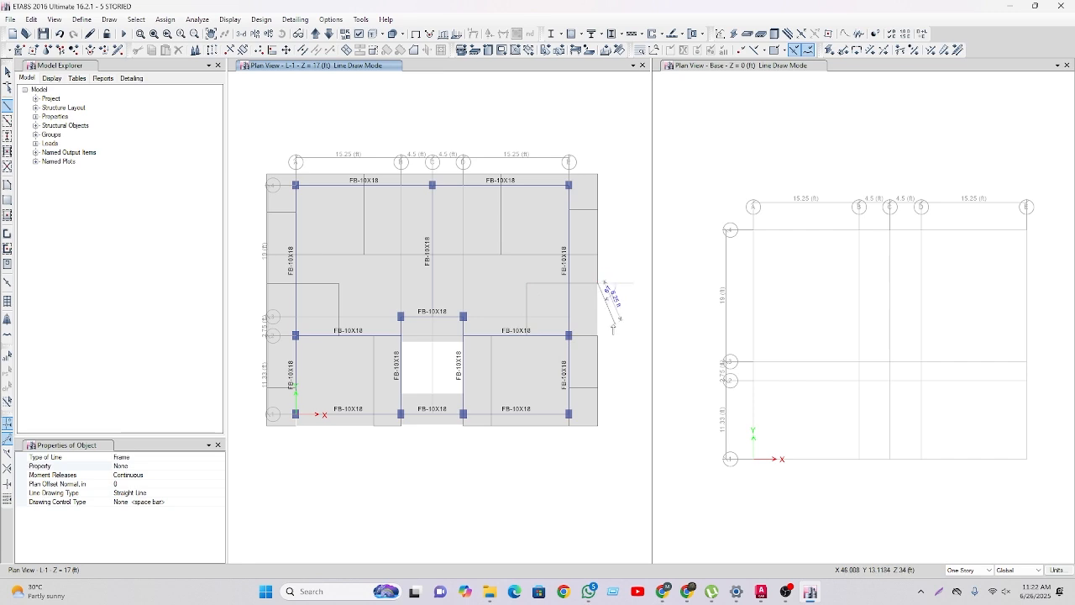
left_click(597, 335)
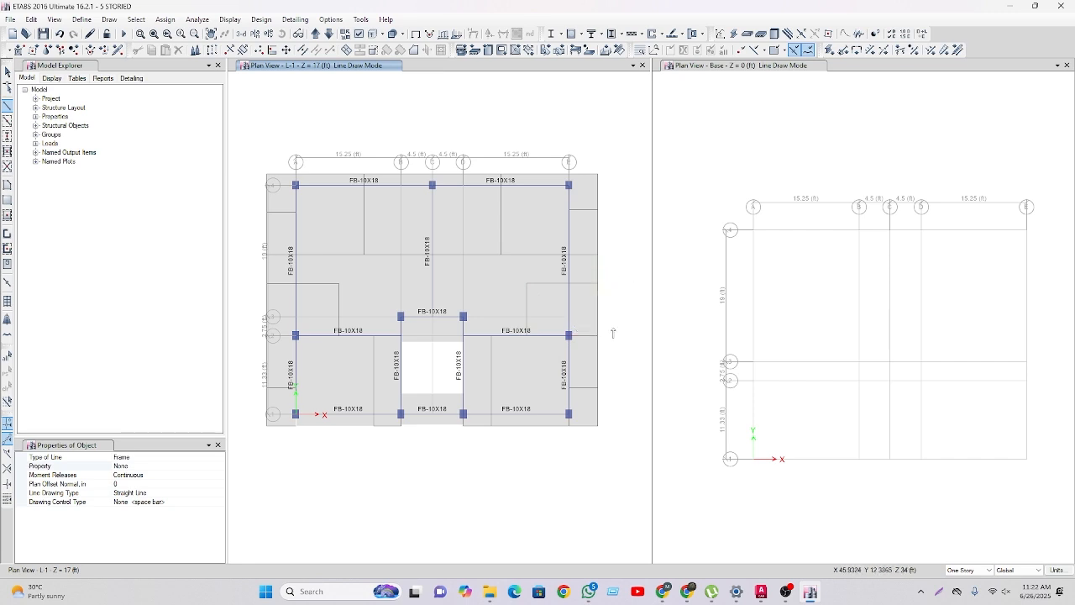
middle_click_drag(520, 458, 516, 444)
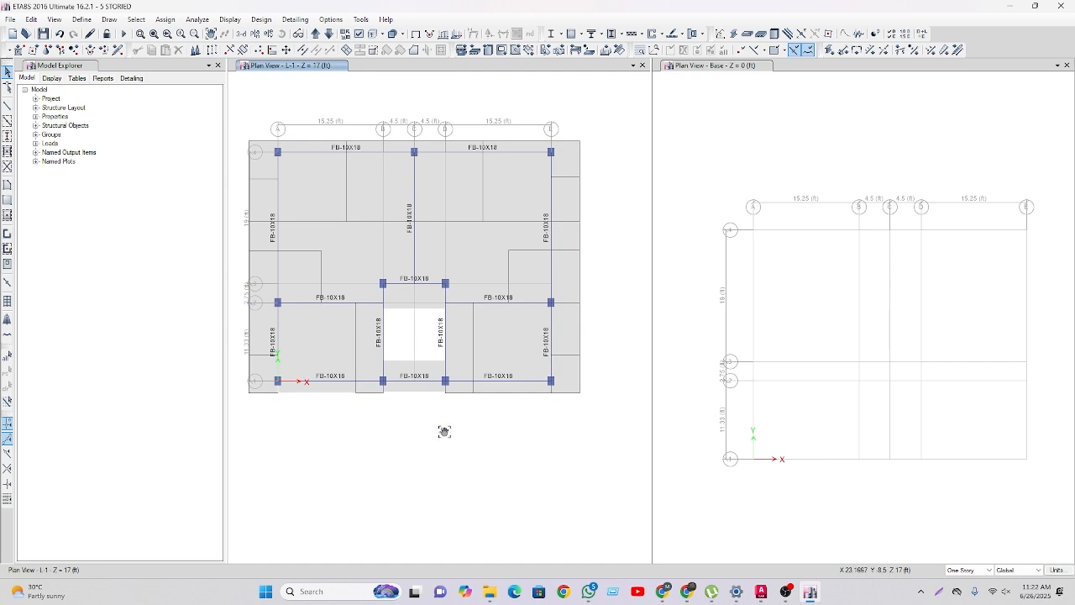
middle_click_drag(295, 424, 338, 408)
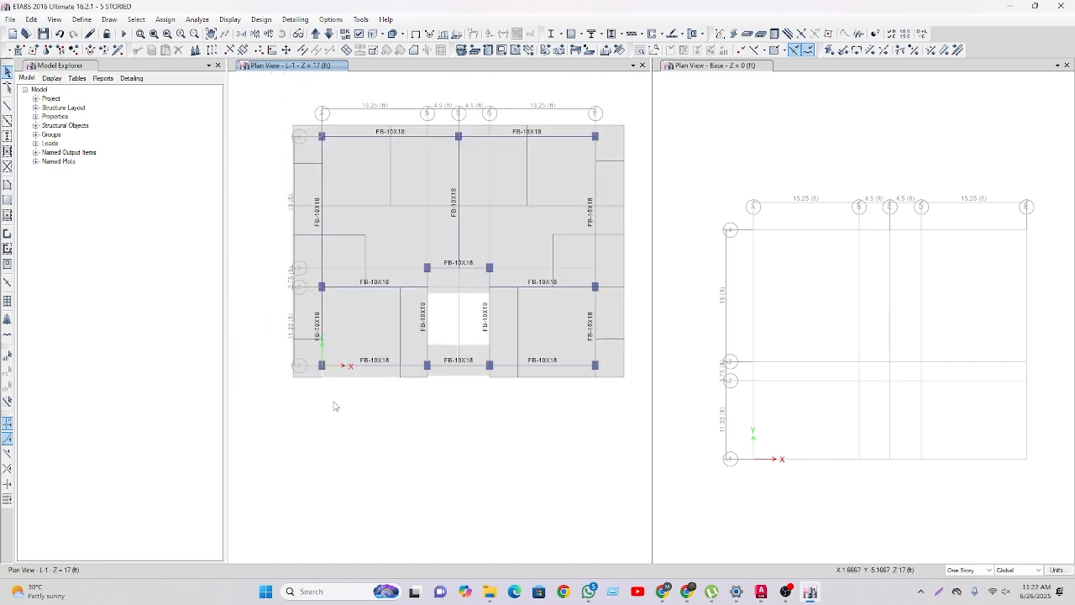
left_click(7, 106)
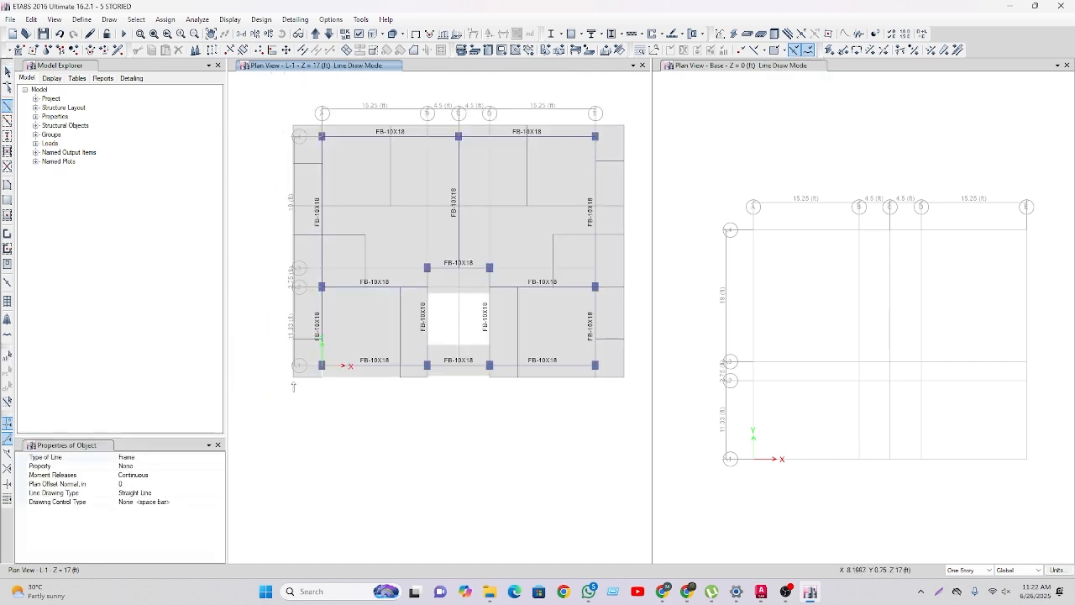
left_click(323, 370)
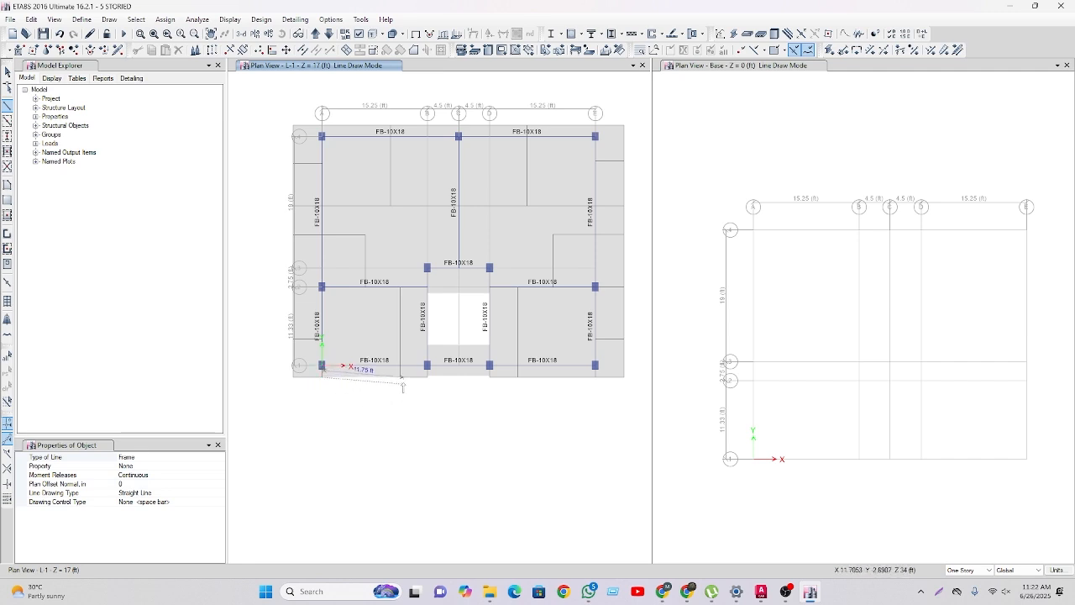
key("Escape")
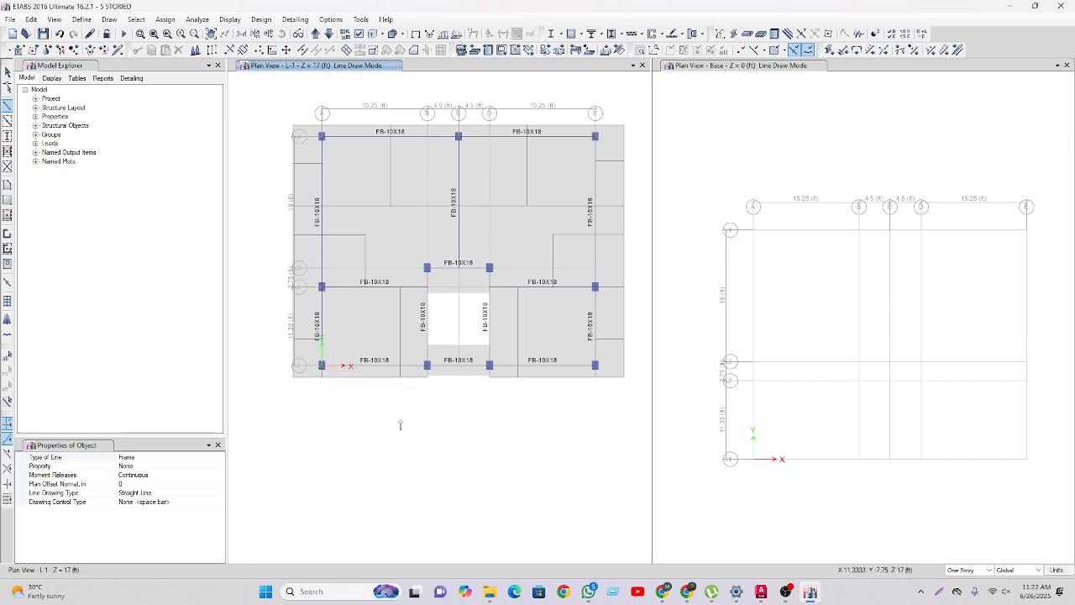
key("Escape")
Select all null lines in the model by object type.
left_click(136, 19)
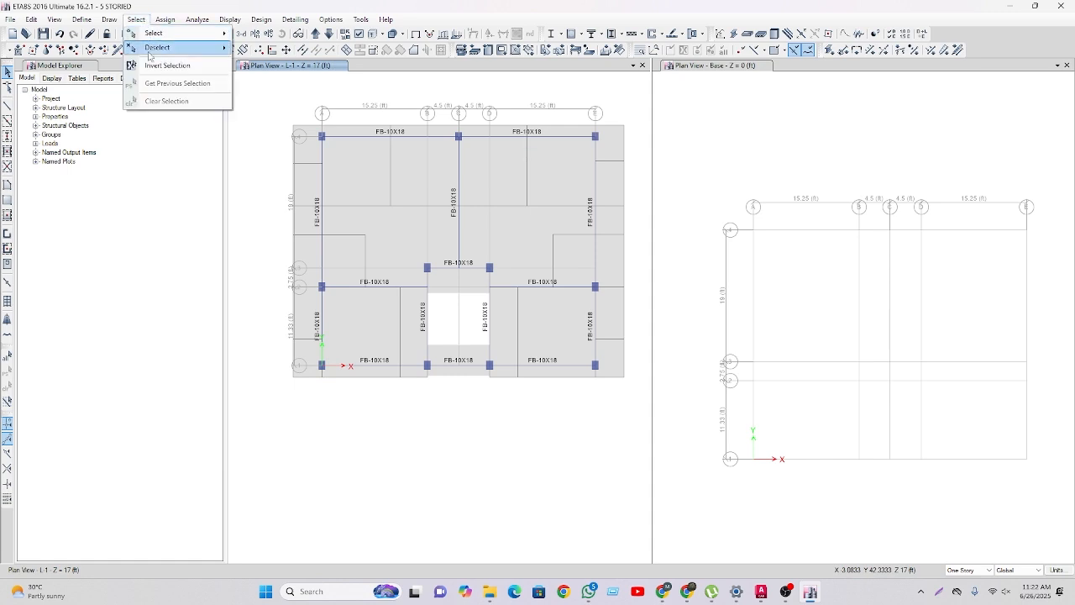
mouse_move(157, 38)
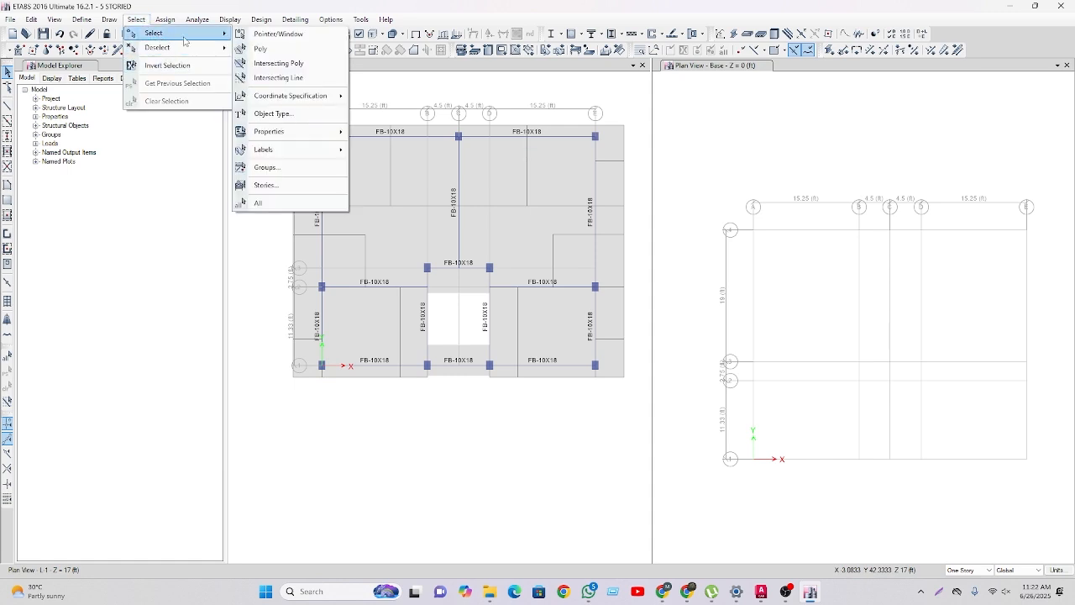
left_click(274, 114)
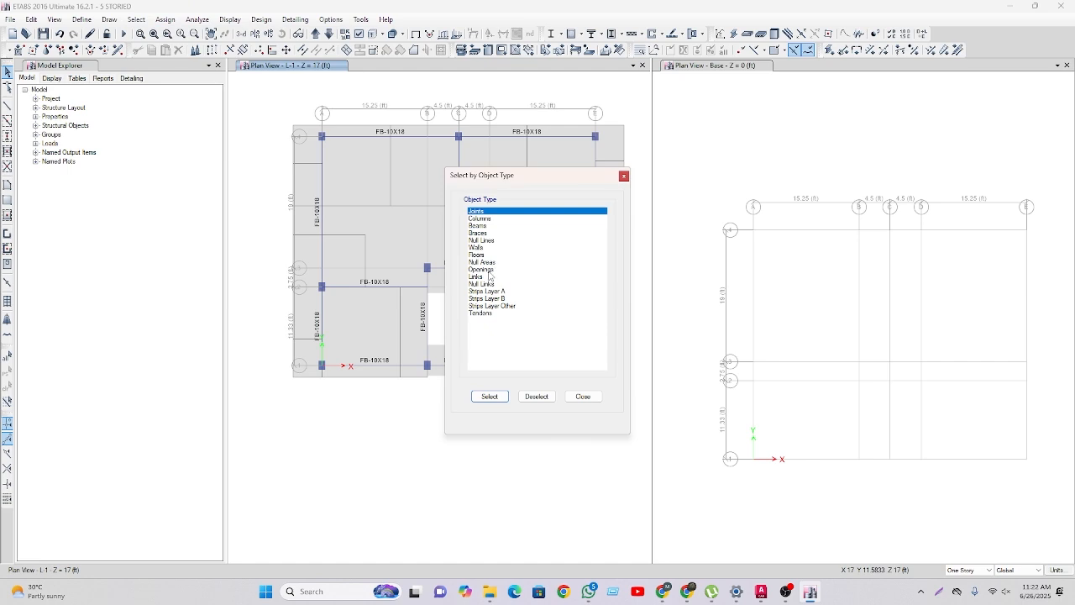
left_click(483, 241)
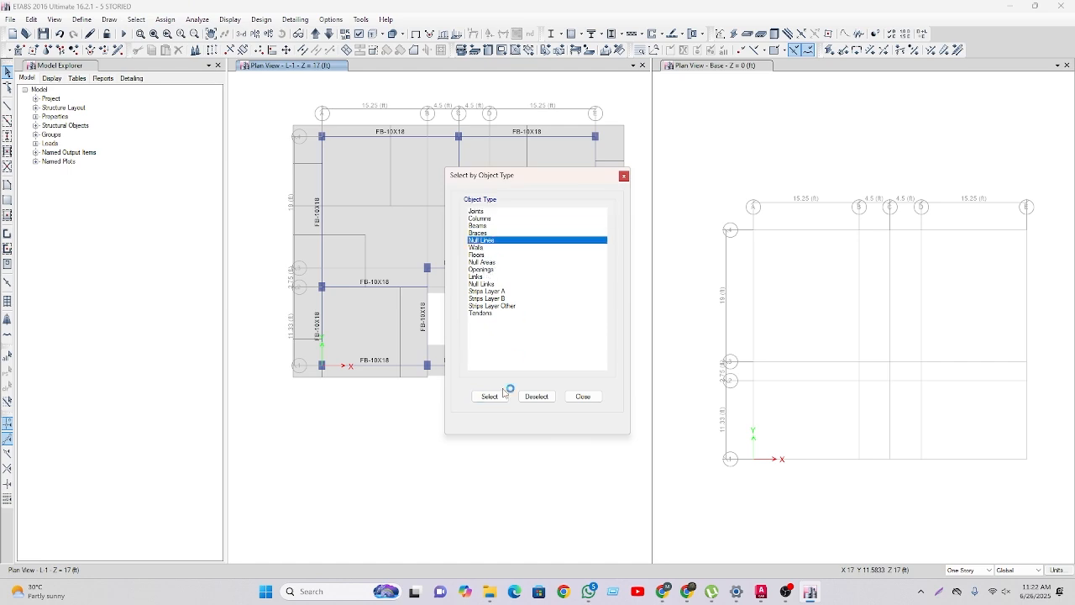
left_click(491, 395)
left_click(583, 396)
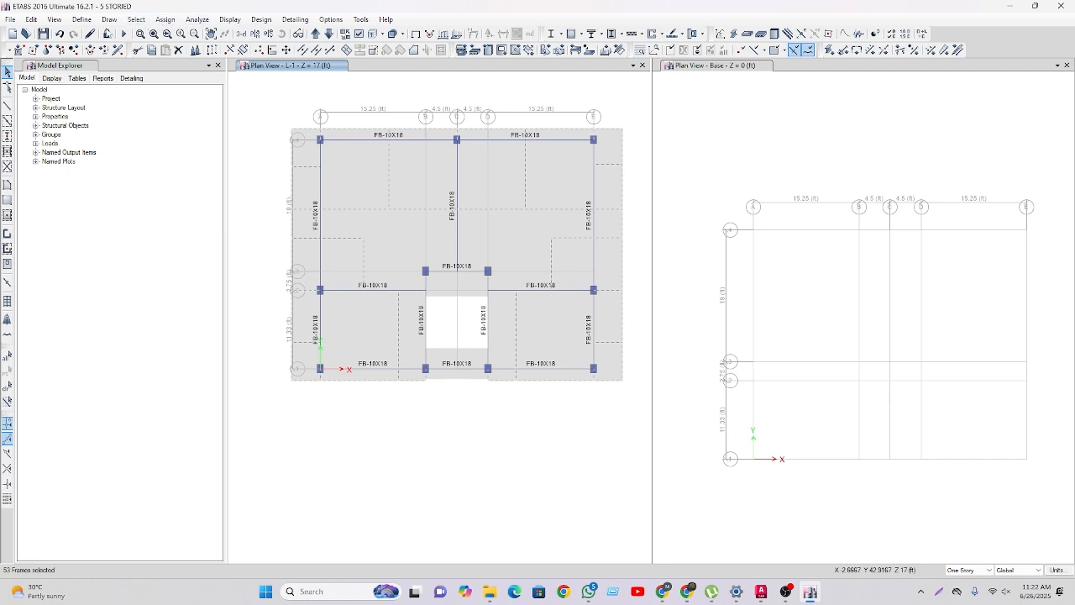
Deselect the objects on stories ROOF, L-4, L-3, L-2 and L-1 by story.
left_click(135, 20)
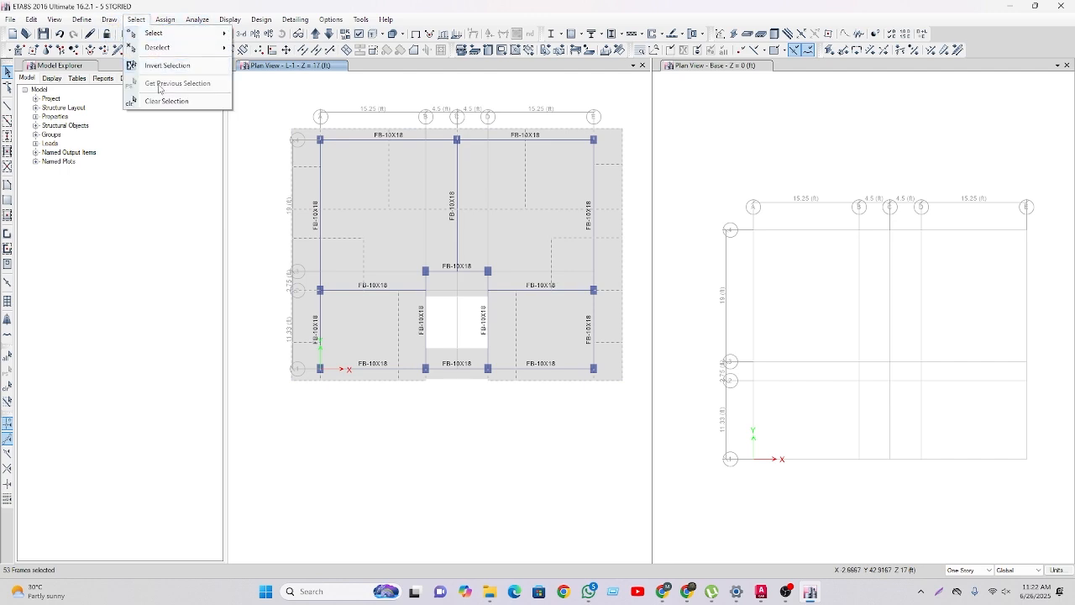
mouse_move(192, 49)
left_click(282, 199)
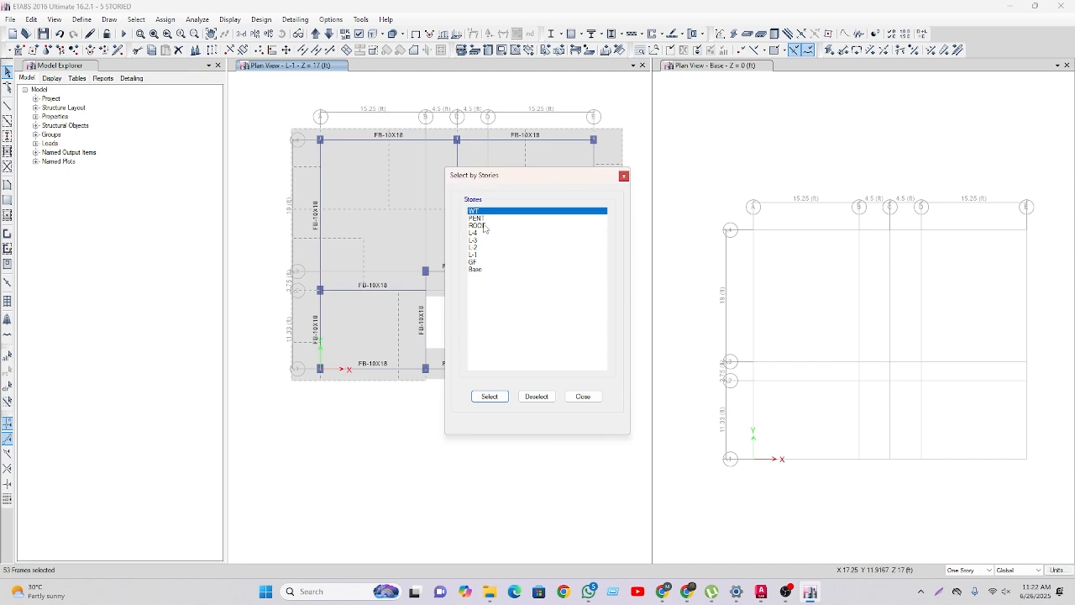
left_click_drag(485, 226, 482, 255)
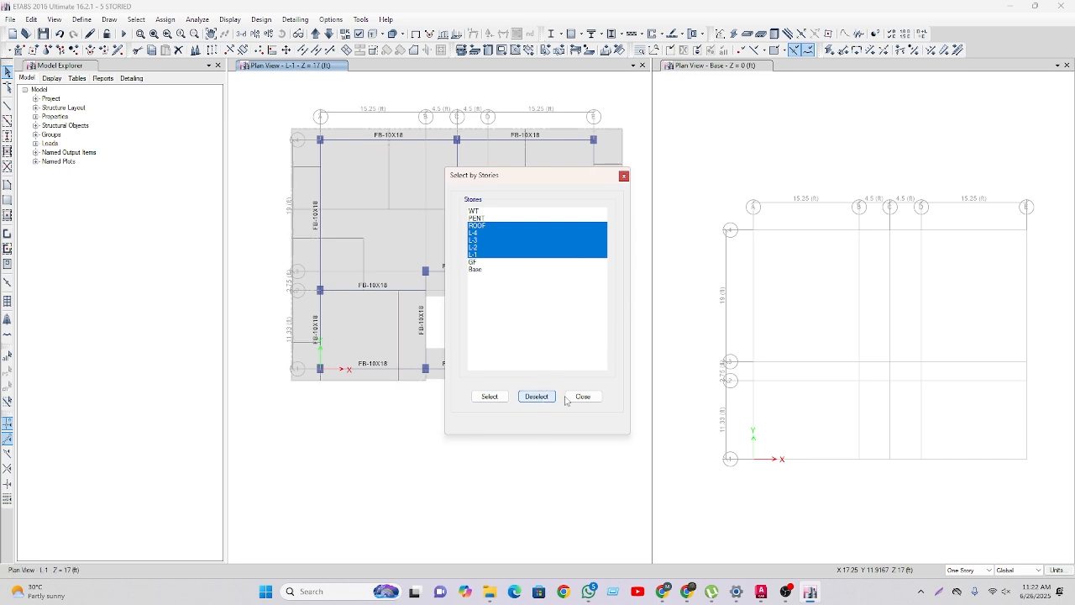
left_click(538, 396)
left_click(583, 396)
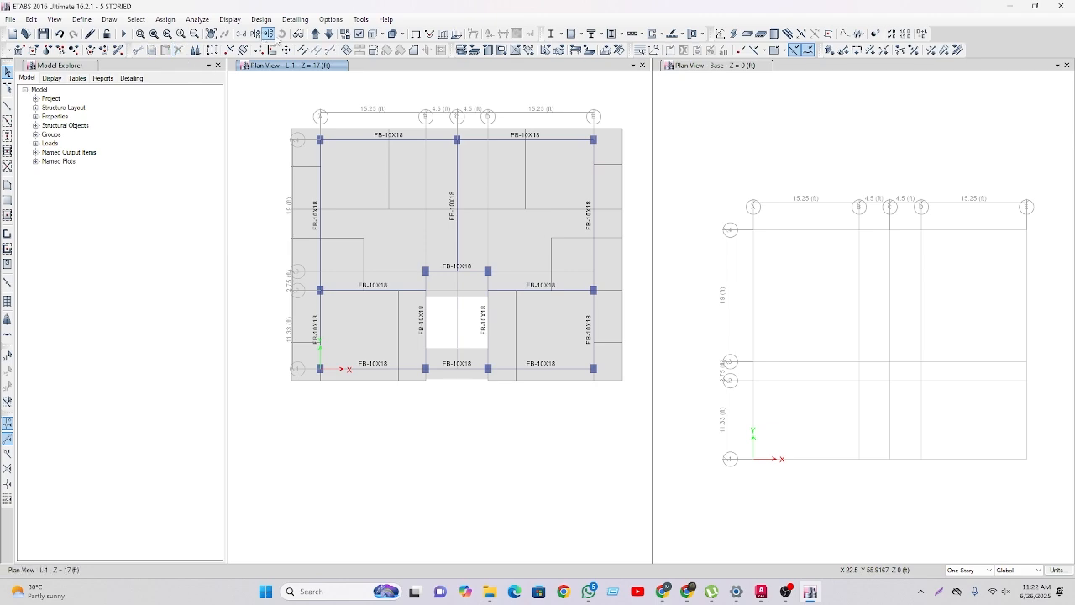
Inspect the building in the 3-D view, and return to the L-1 plan by way of the L-2 plan.
left_click(241, 33)
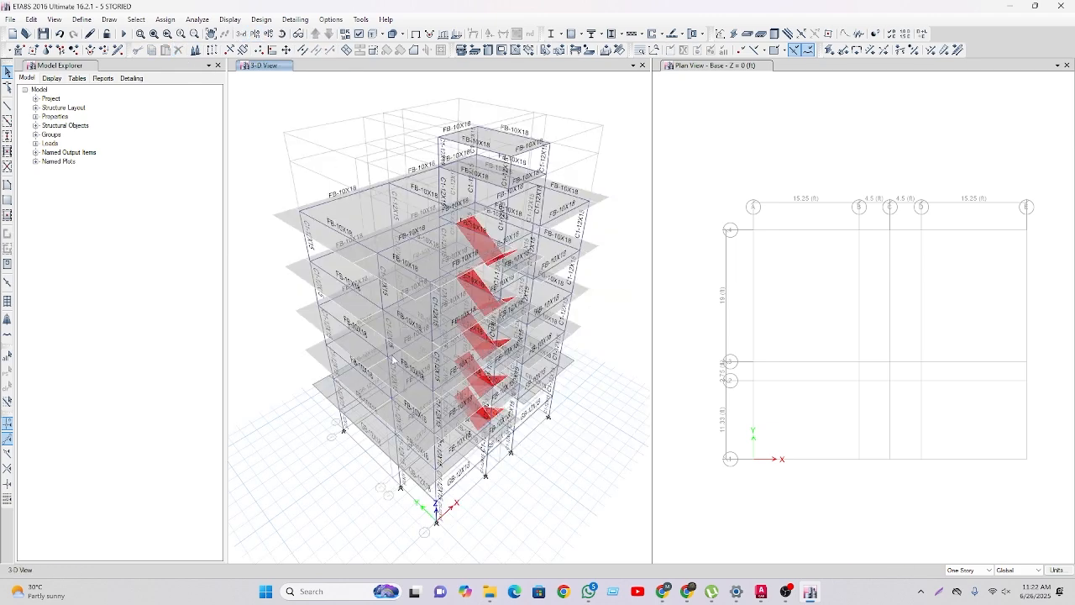
scroll(358, 286, "up", 3)
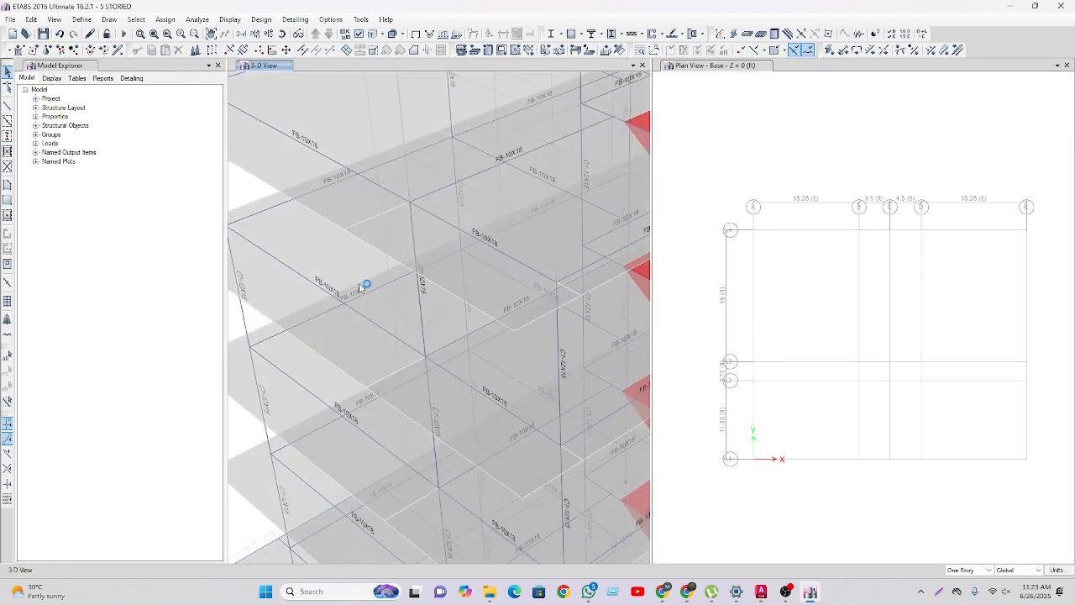
scroll(358, 287, "down", 3)
left_click(255, 35)
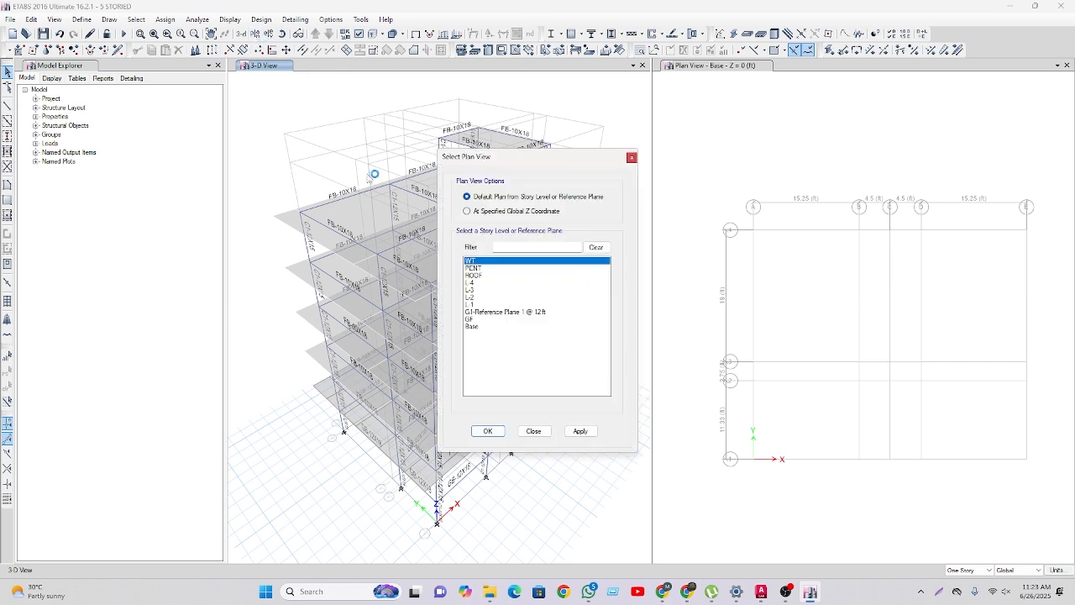
left_click(473, 298)
left_click(487, 431)
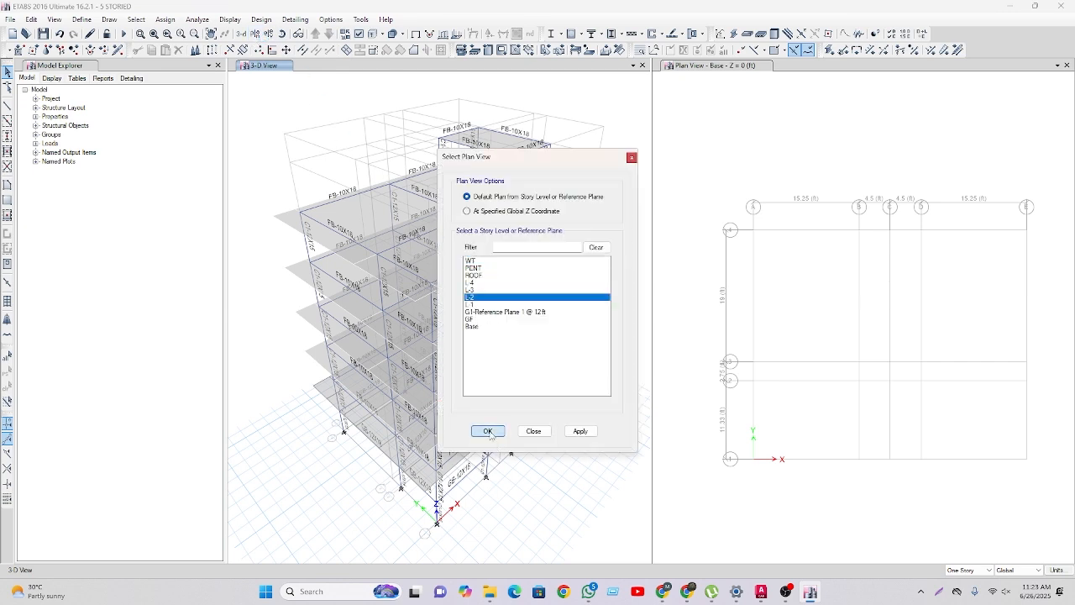
left_click(328, 34)
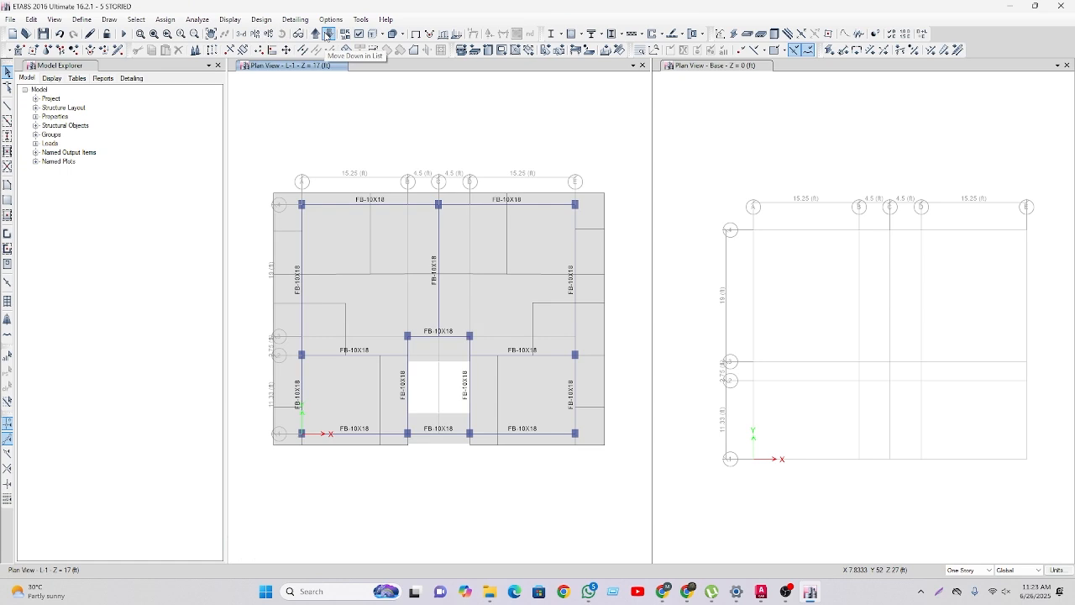
Use selection by object type to select every null line, with the L-1 plan displayed.
left_click(136, 19)
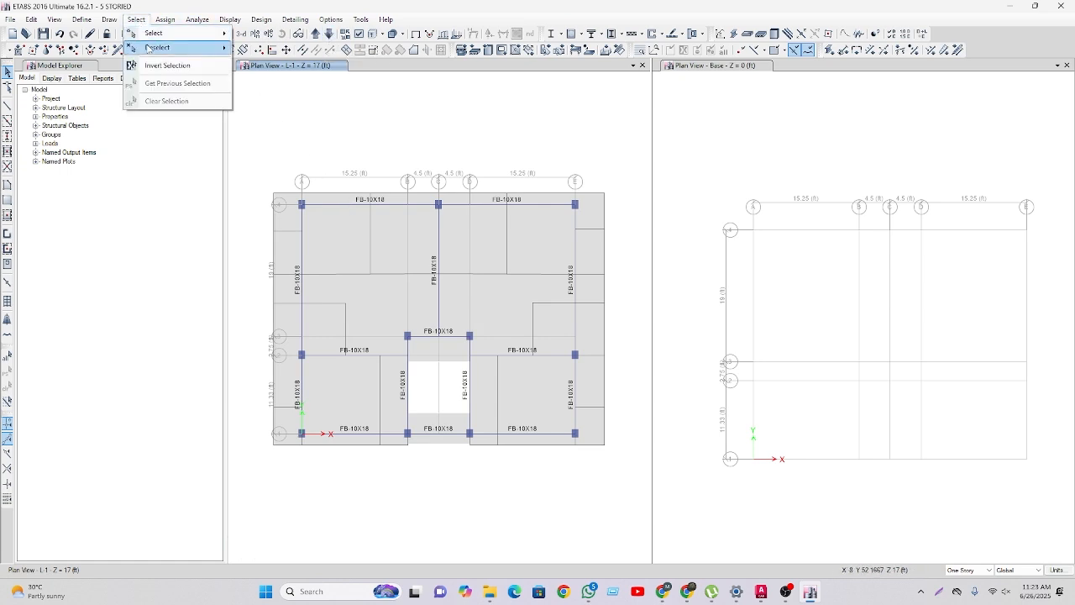
mouse_move(154, 47)
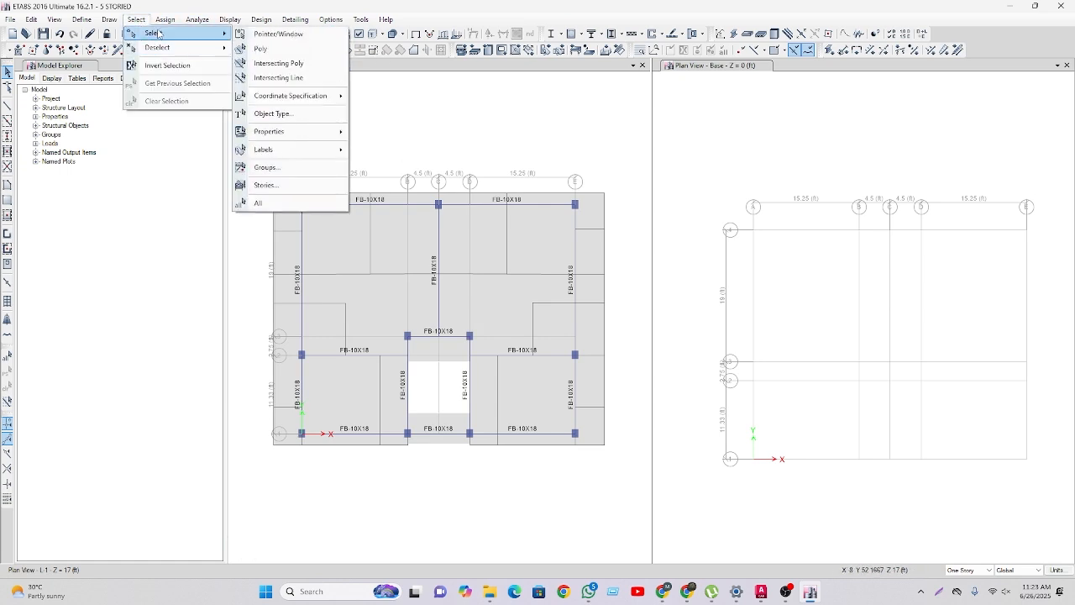
left_click(288, 114)
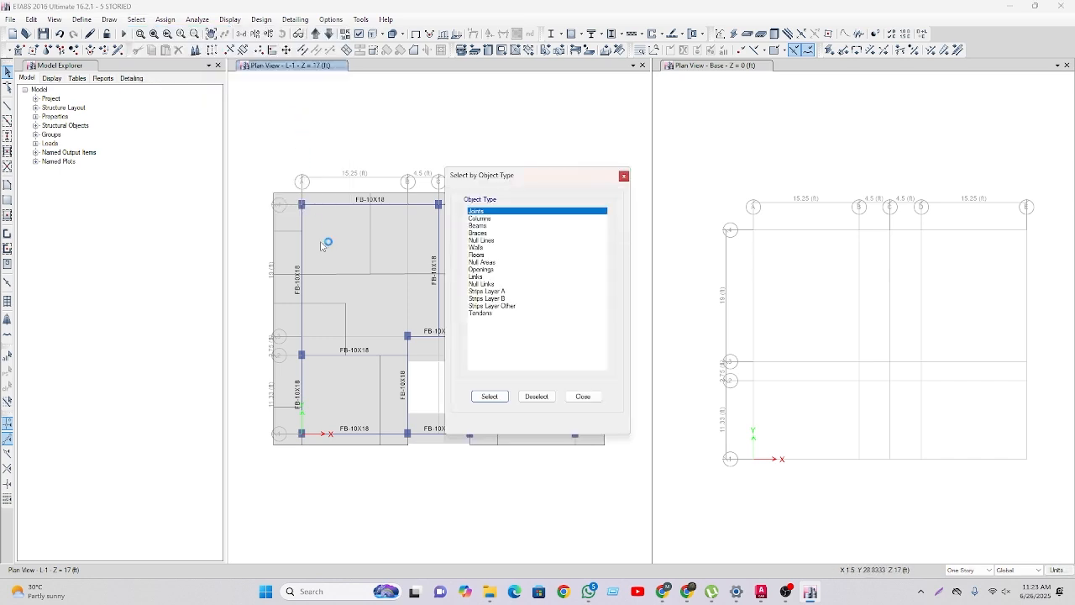
left_click(484, 240)
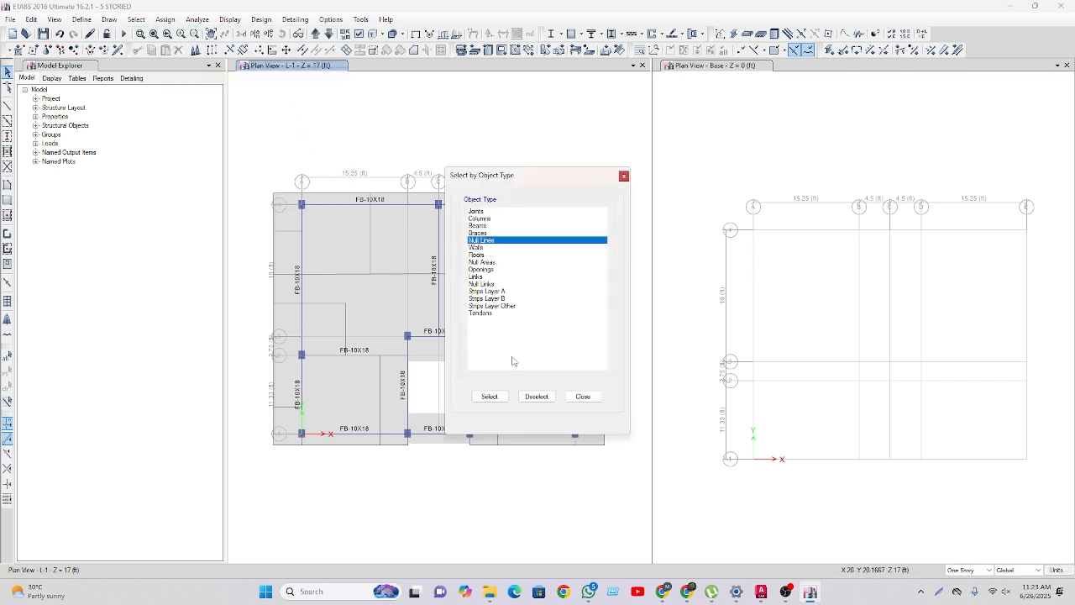
left_click(503, 396)
left_click(582, 396)
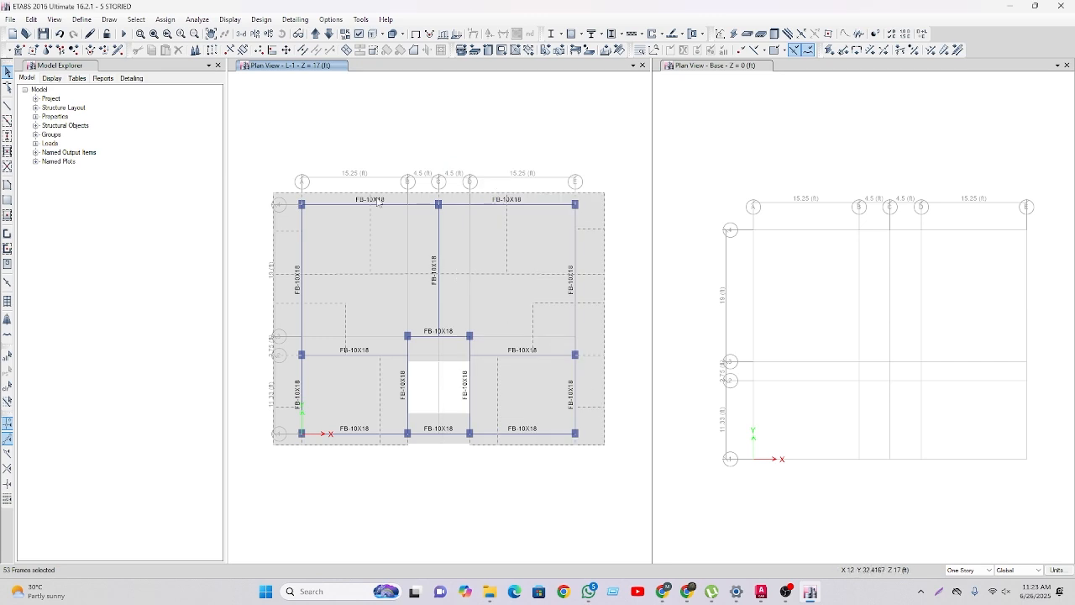
Replicate the selected null lines on stories ROOF, L-4, L-3 and L-2, keeping the originals.
left_click(211, 50)
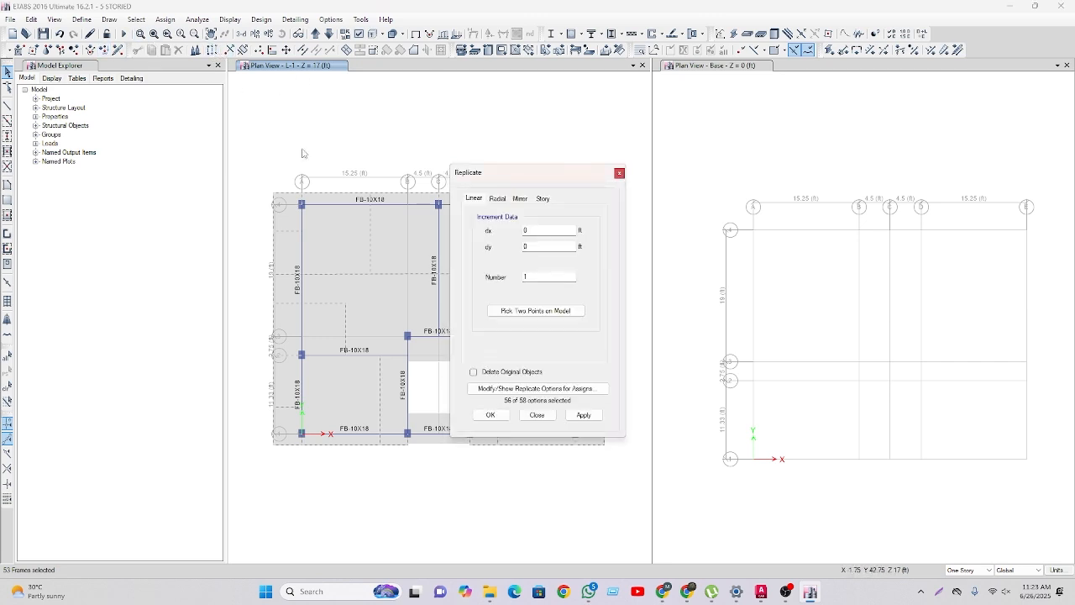
left_click(543, 198)
left_click_drag(493, 269, 499, 246)
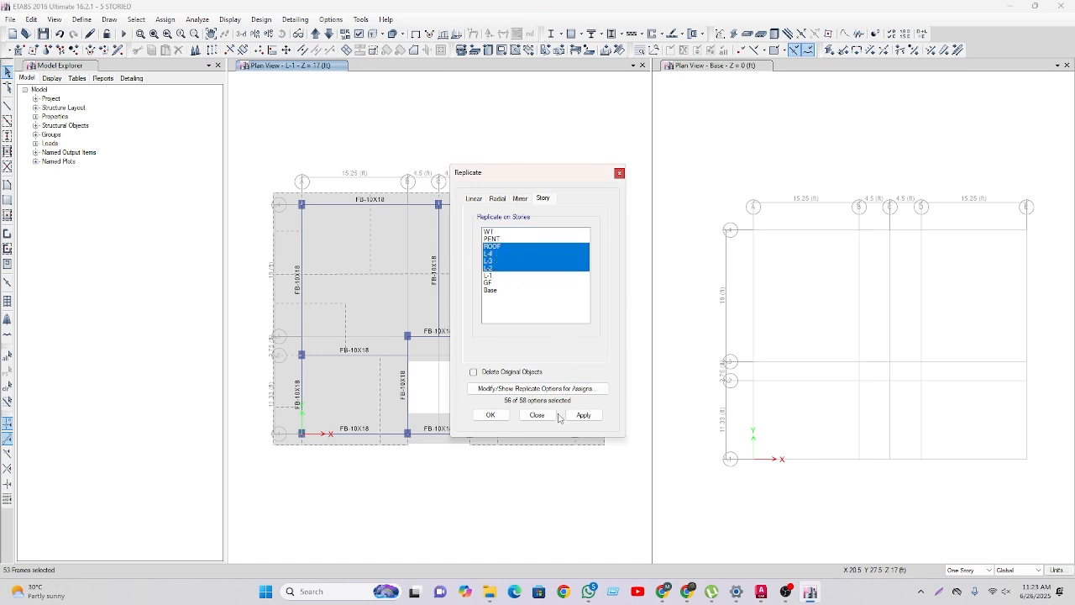
left_click(582, 414)
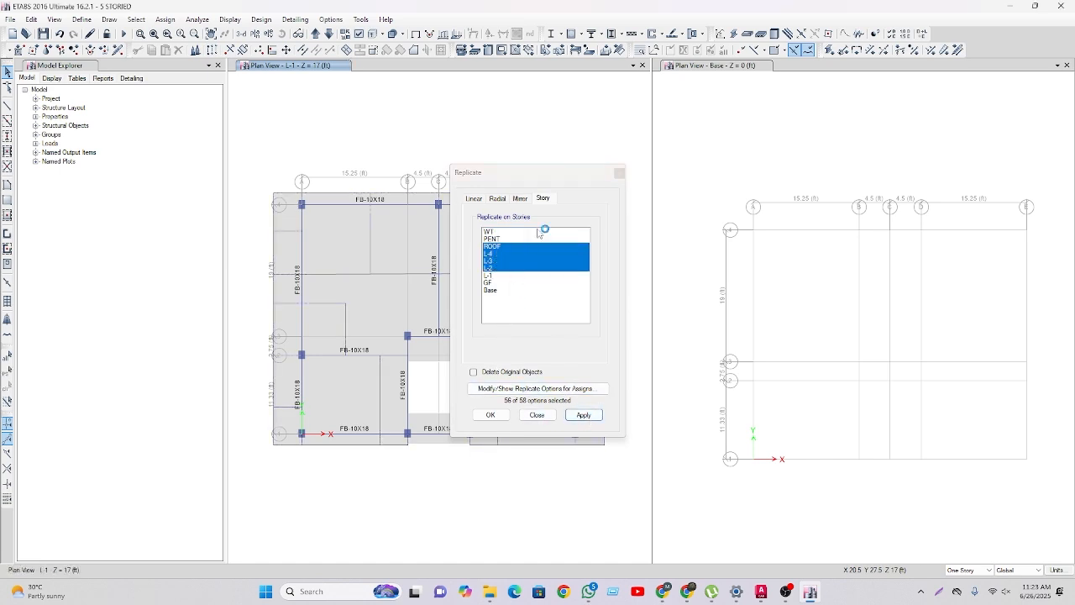
left_click(620, 173)
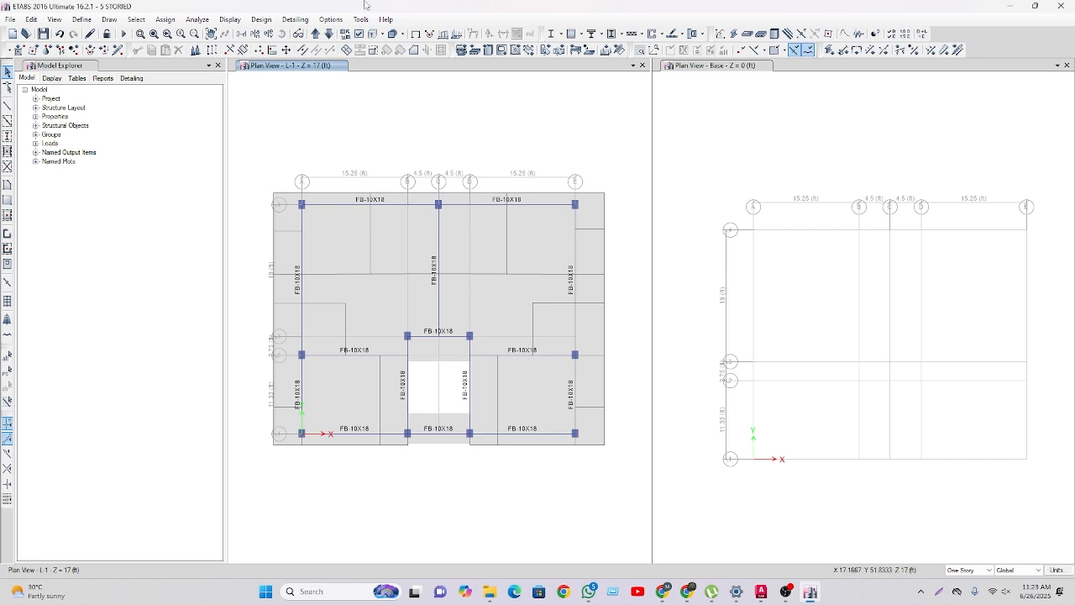
On the ROOF plan, select the interior partition null lines and their joints between grids 2 and 4, including those crossing the side cantilevers.
left_click(316, 34)
left_click(316, 33)
left_click(316, 33)
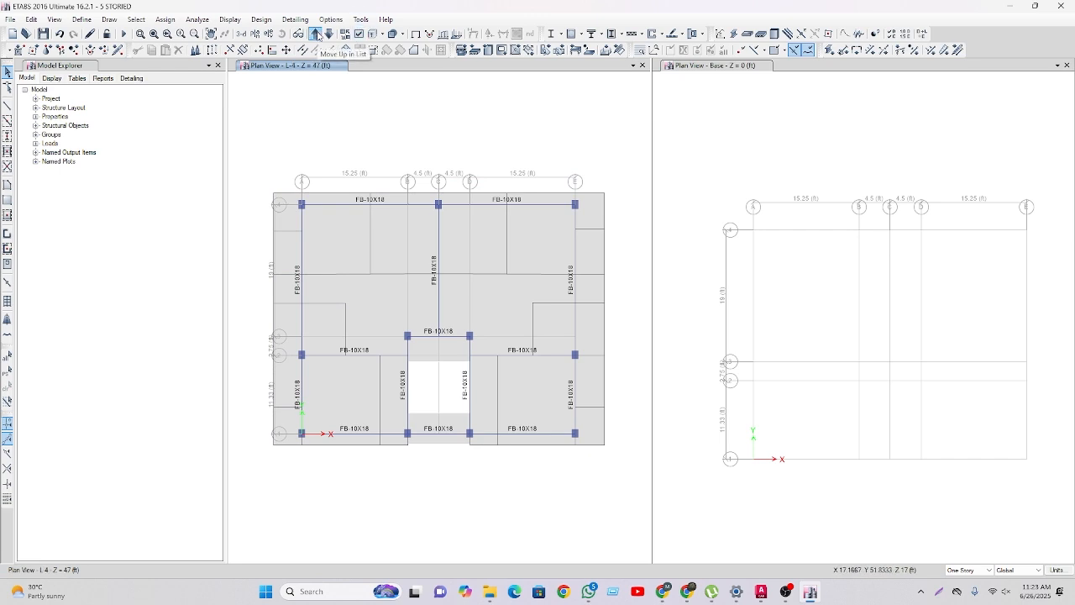
left_click(317, 34)
left_click(316, 35)
left_click(328, 34)
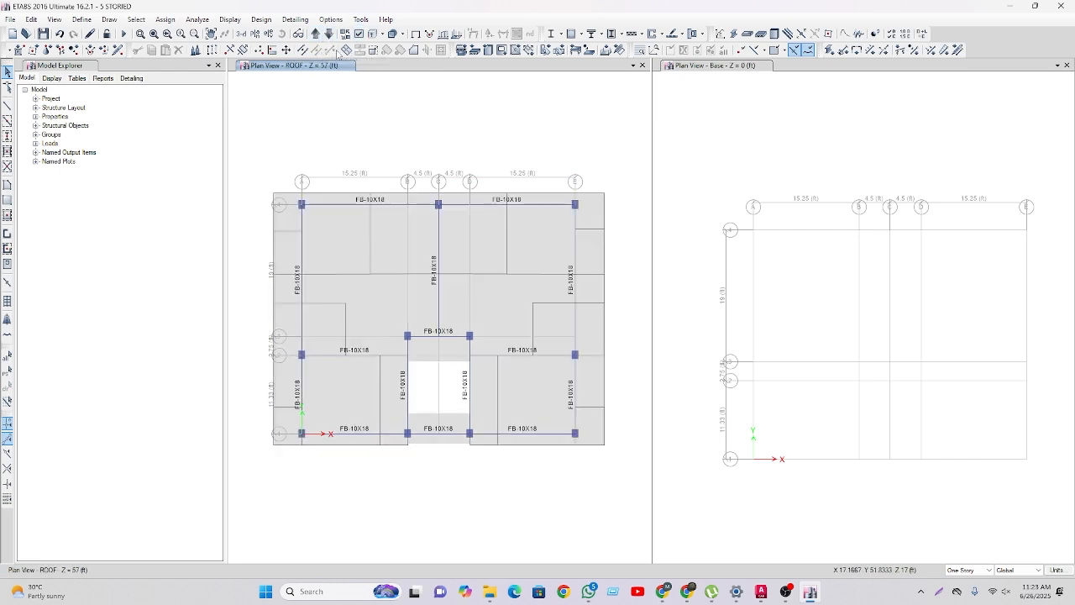
left_click_drag(417, 307, 340, 238)
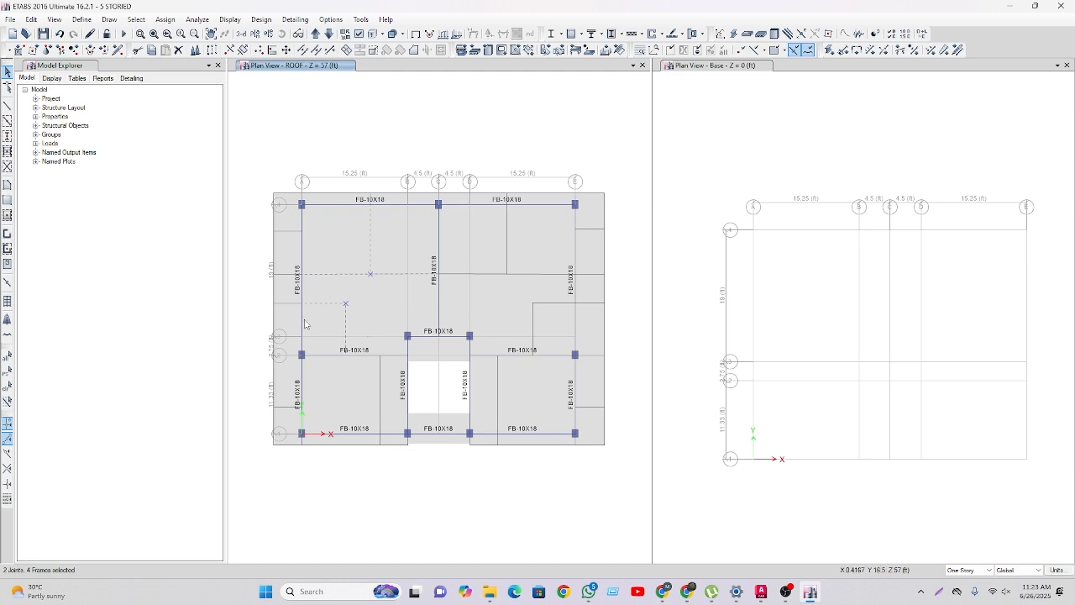
left_click_drag(293, 316, 280, 220)
left_click_drag(559, 332, 491, 241)
left_click_drag(597, 320, 586, 216)
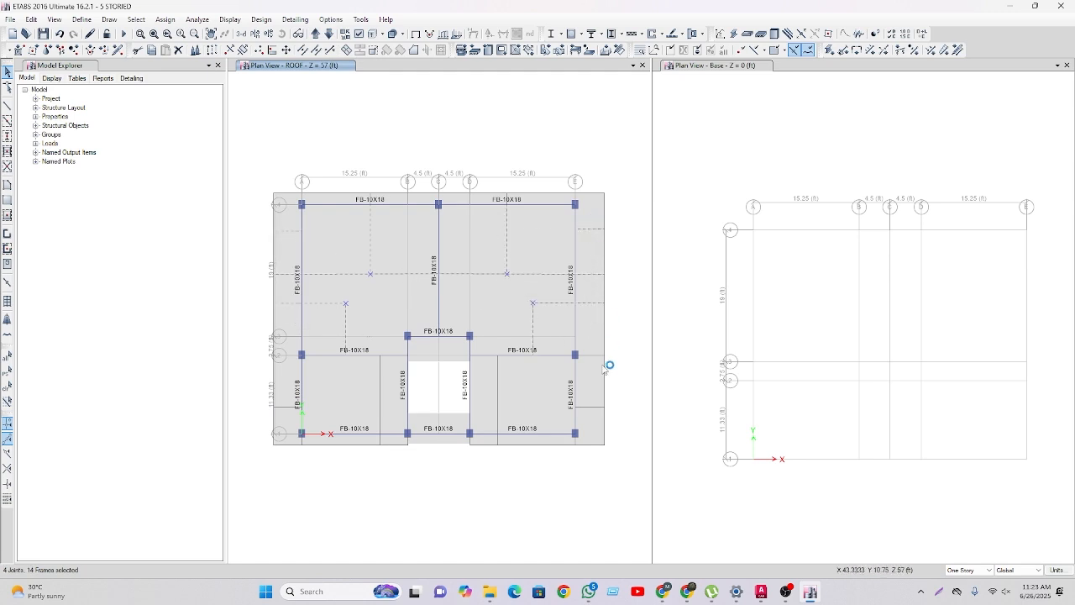
Add the remaining interior null lines south of grid 2, across the cantilevers and at grid 4 on ROOF to the selection, and delete them.
left_click(576, 444)
left_click(497, 388)
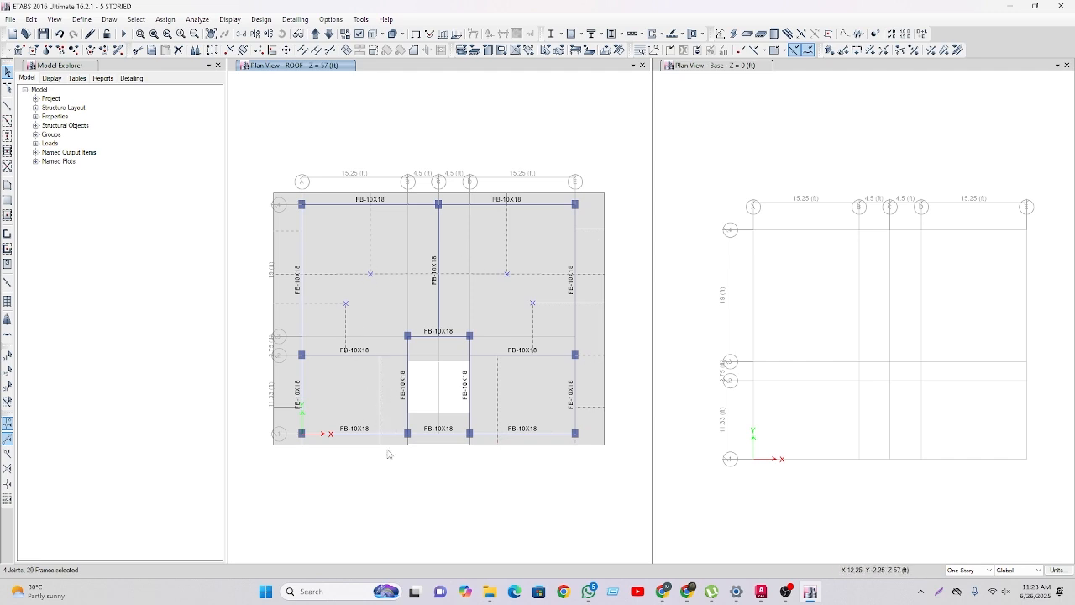
left_click(290, 407)
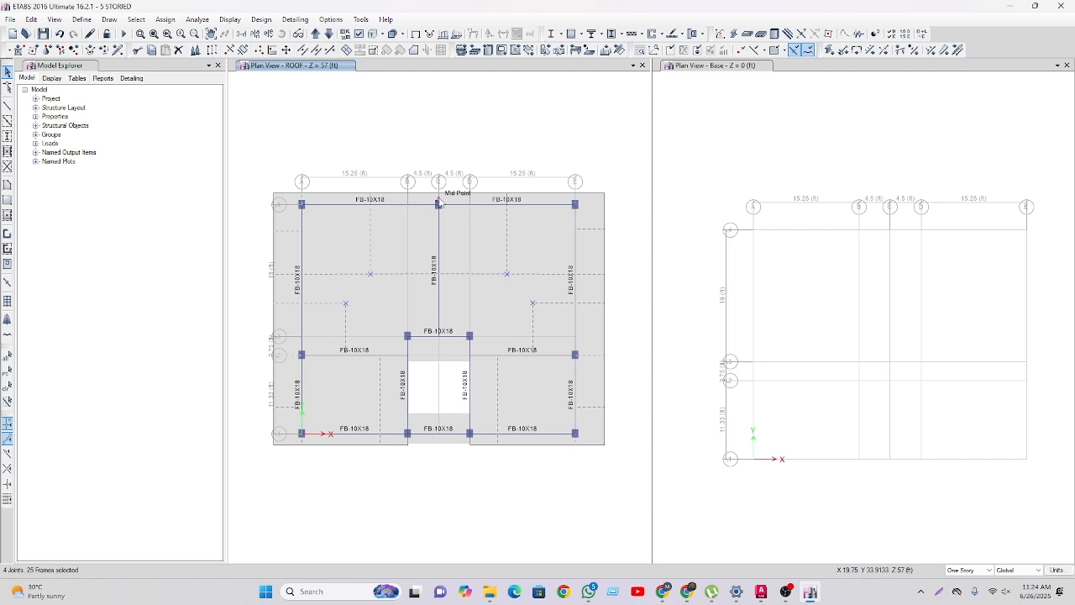
left_click(515, 203)
left_click(370, 204)
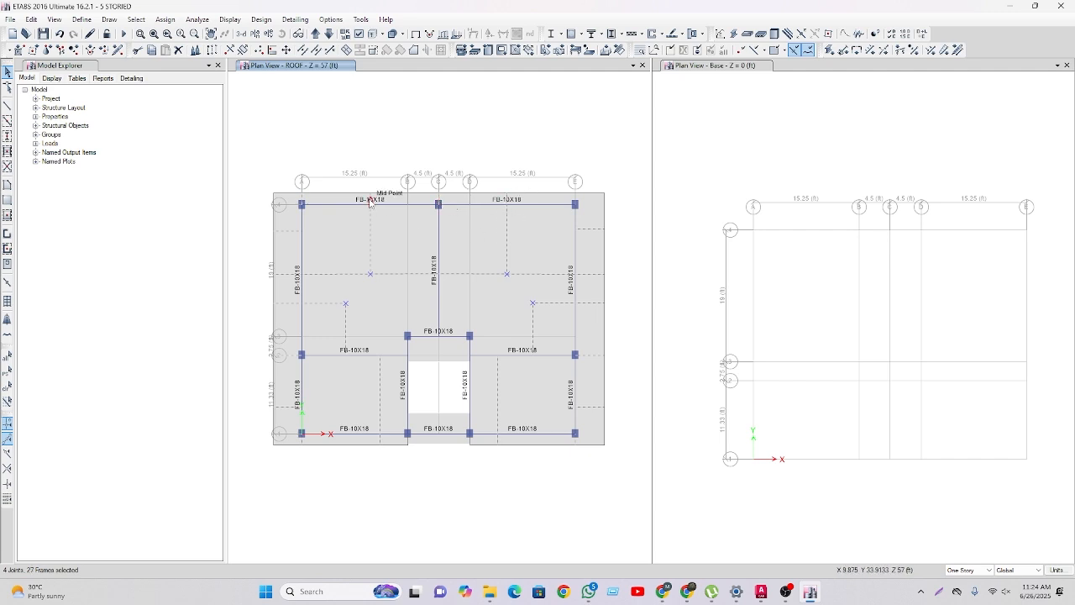
left_click(575, 203)
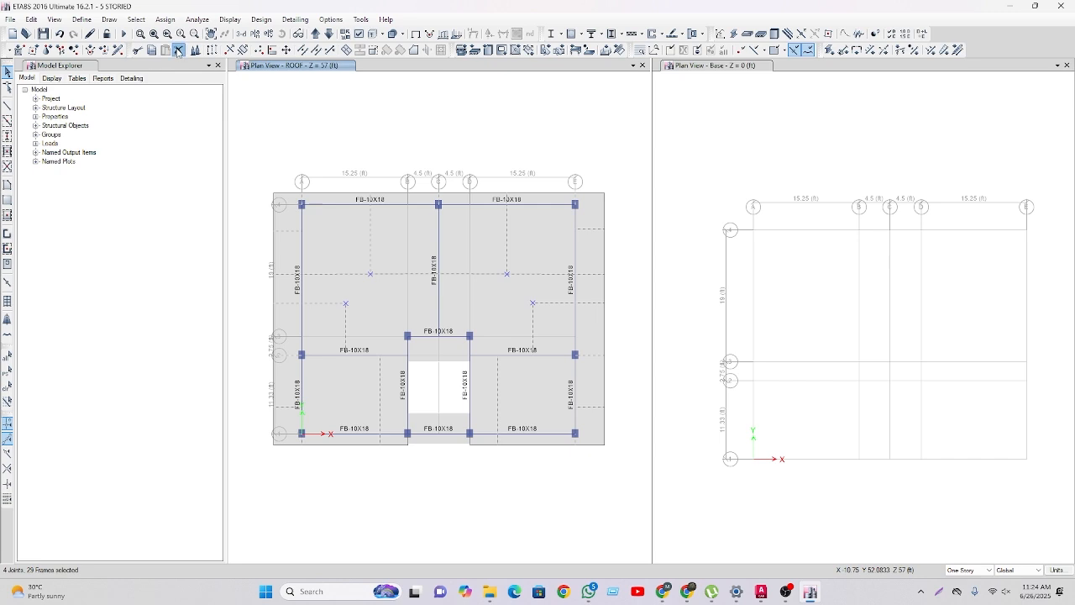
left_click(178, 49)
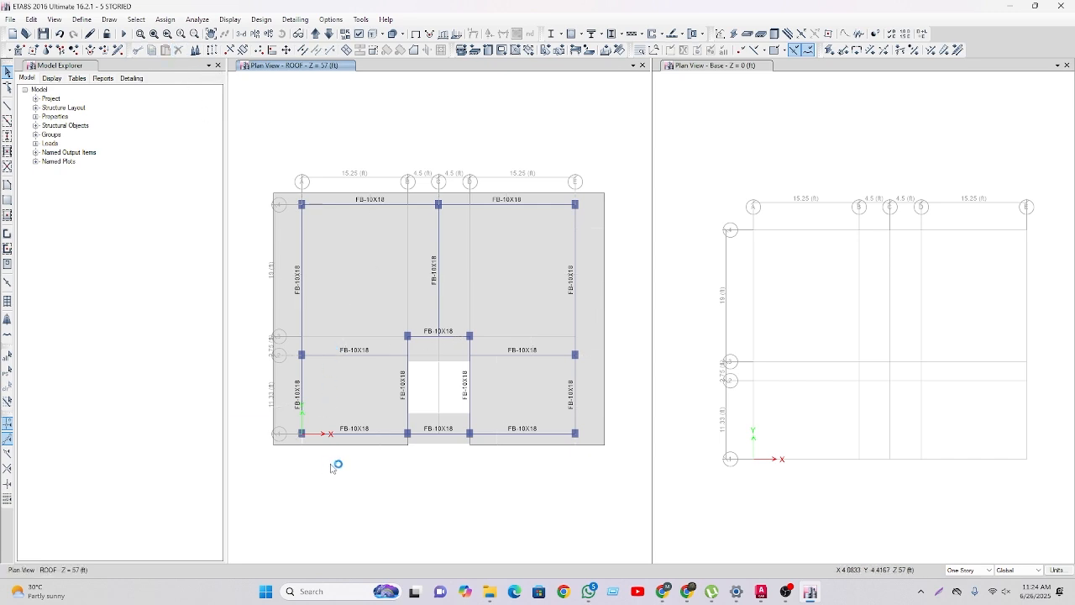
Check the cleaned ROOF plan and the story plans down to GF, and return to the L-1 plan.
scroll(334, 466, "up", 5)
scroll(284, 402, "down", 5)
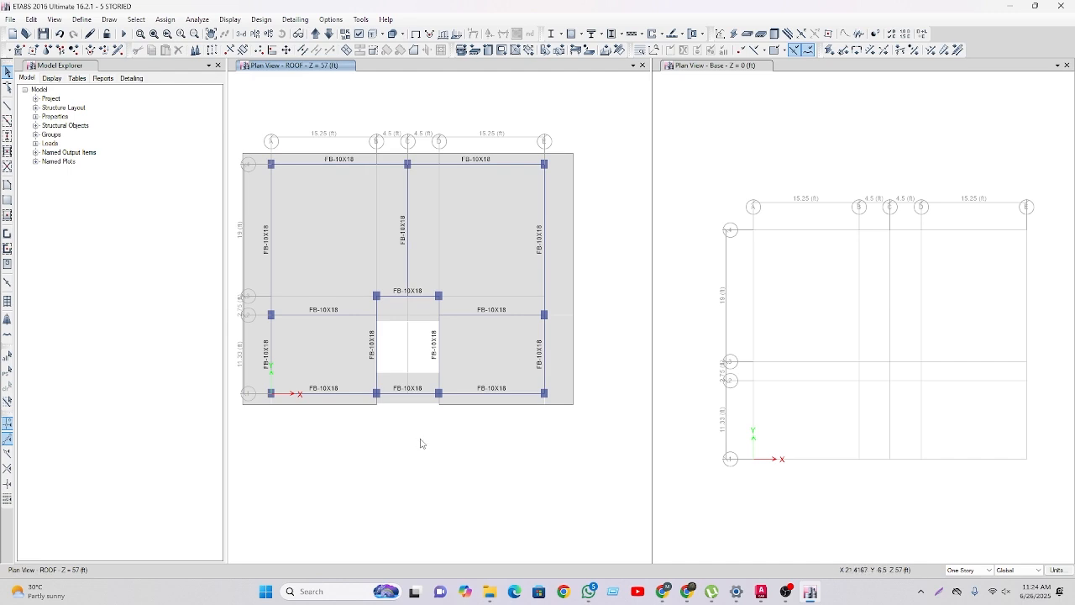
middle_click_drag(299, 479, 325, 493)
left_click(329, 34)
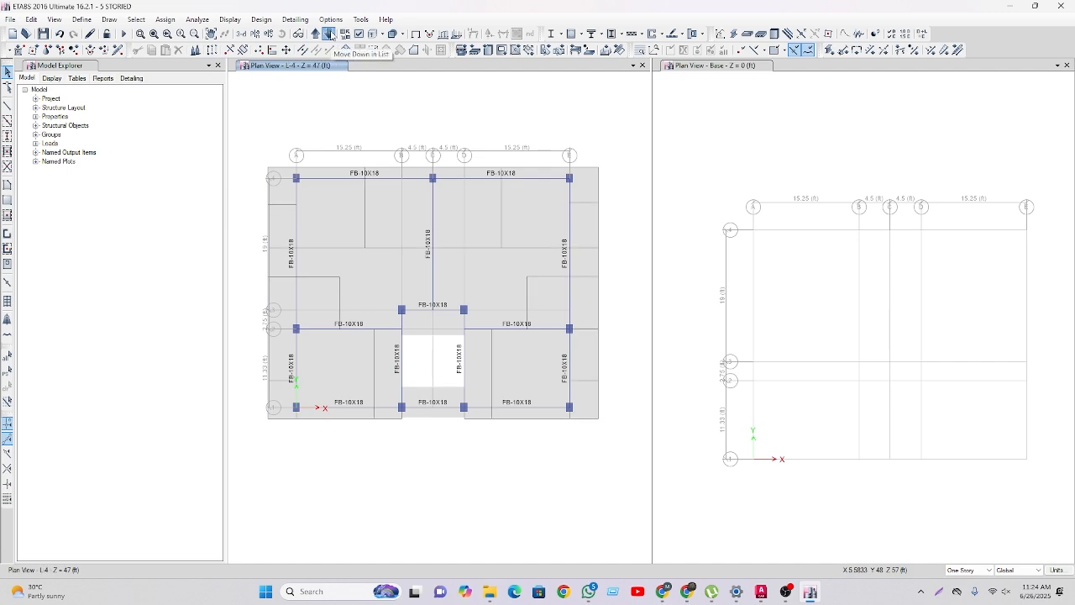
left_click(331, 33)
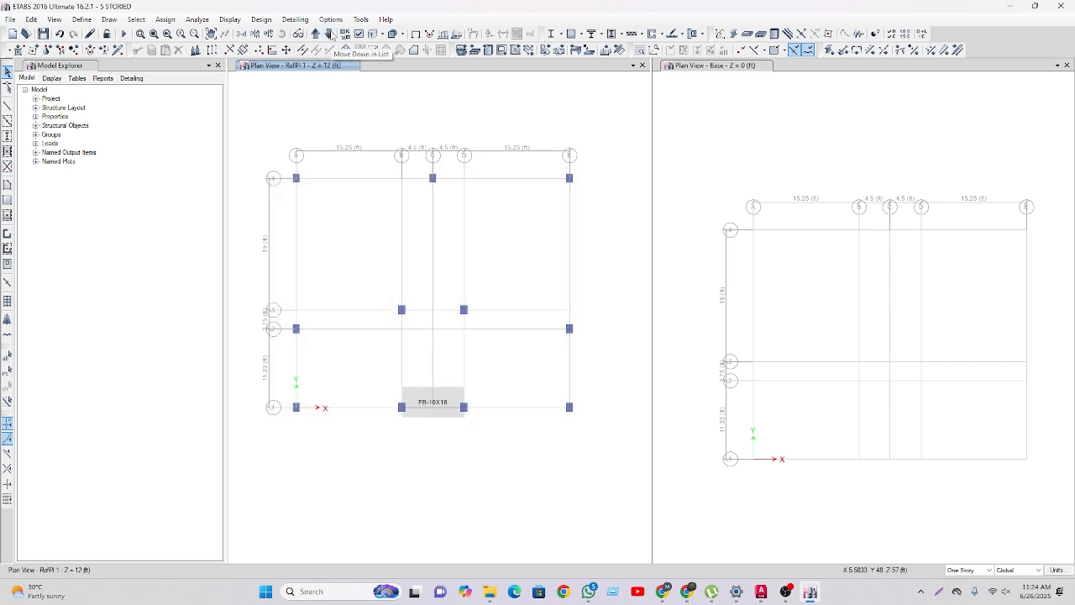
left_click(332, 34)
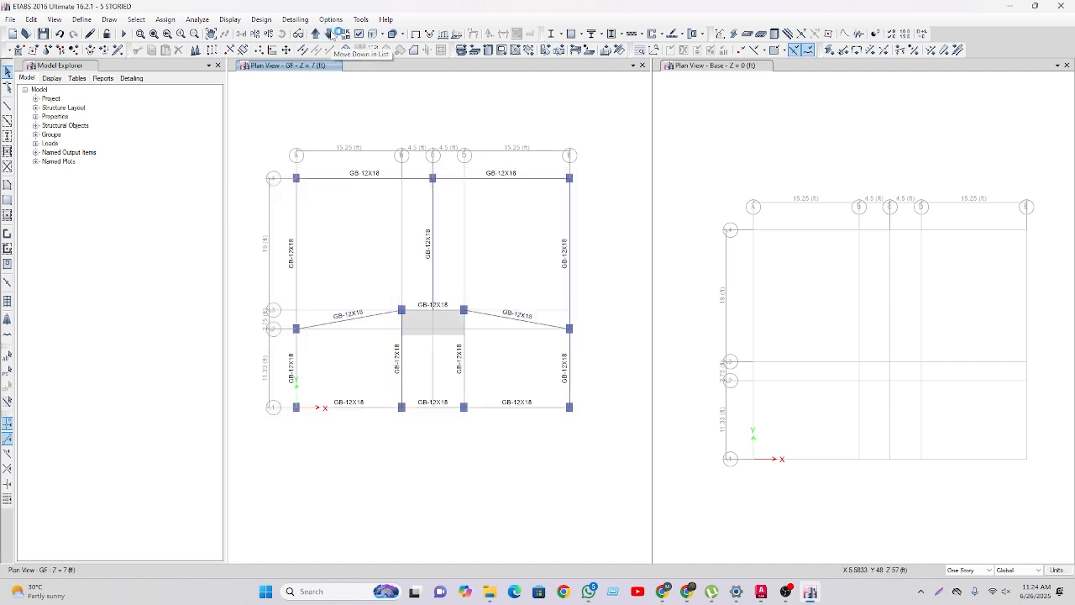
left_click(315, 34)
left_click(315, 33)
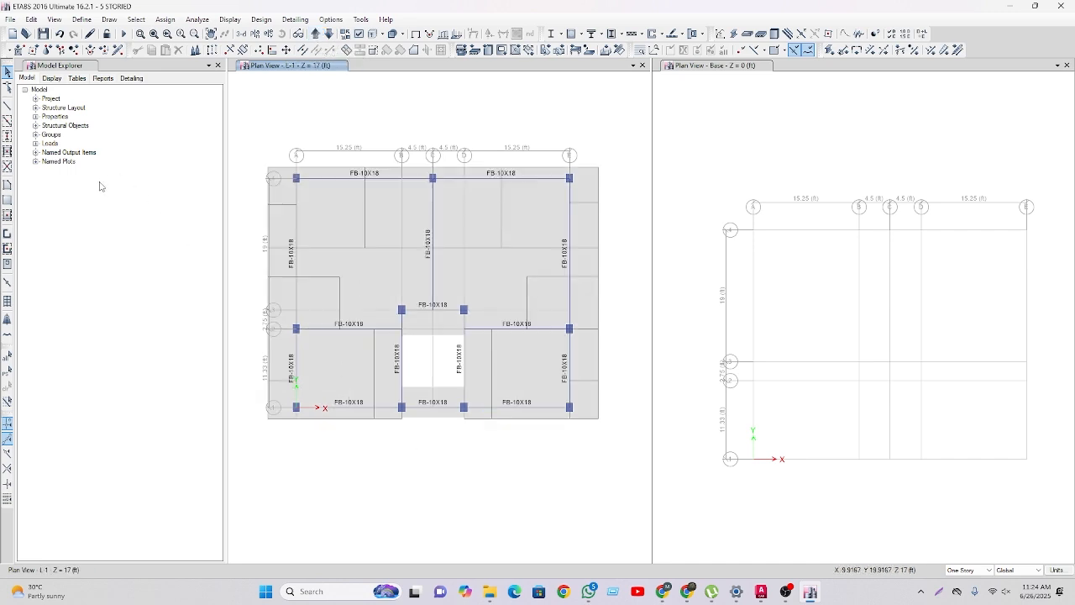
Use selection by object type to select all null lines and all beams.
left_click(135, 20)
mouse_move(159, 33)
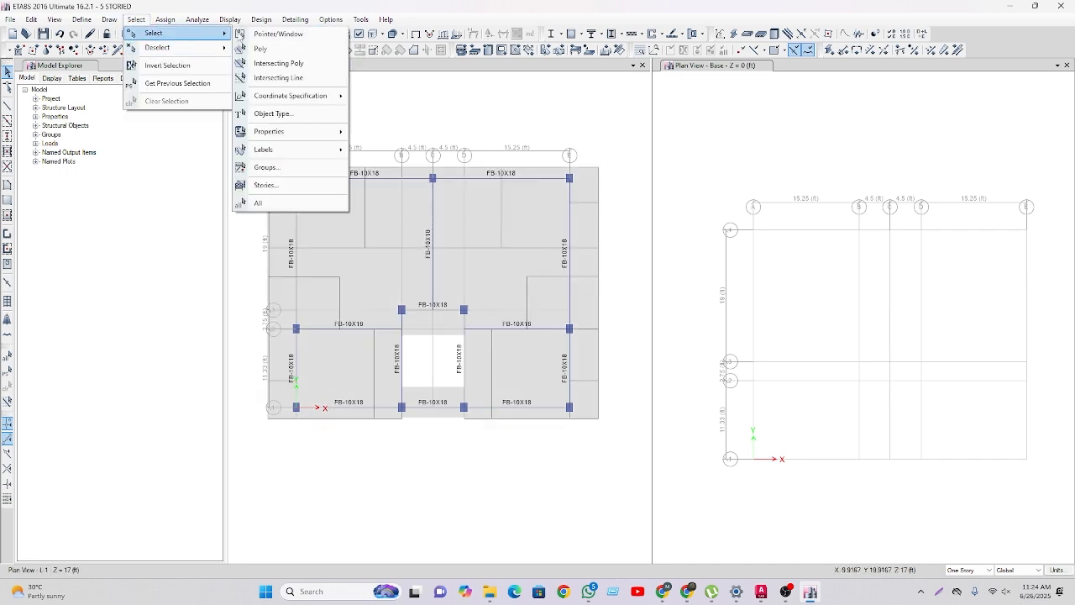
left_click(302, 121)
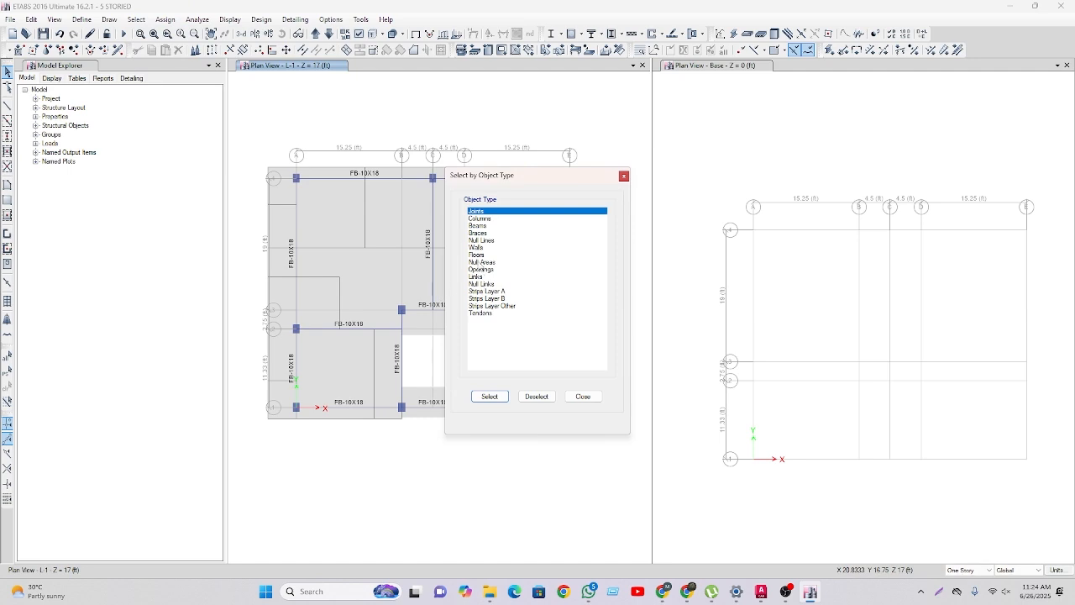
left_click(483, 241)
left_click(489, 396)
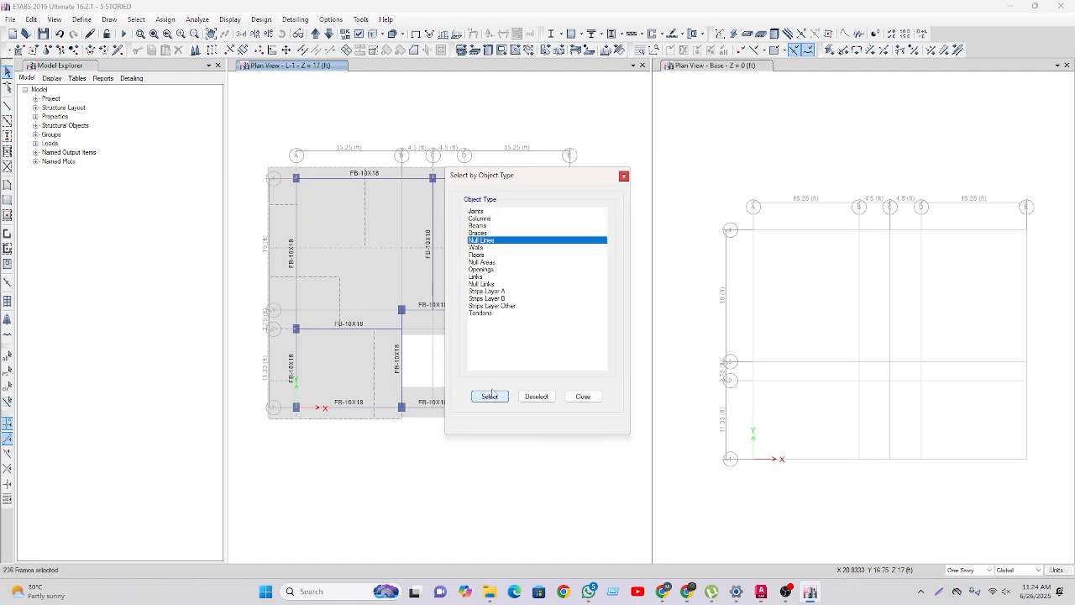
left_click(477, 225)
left_click_drag(564, 176, 734, 169)
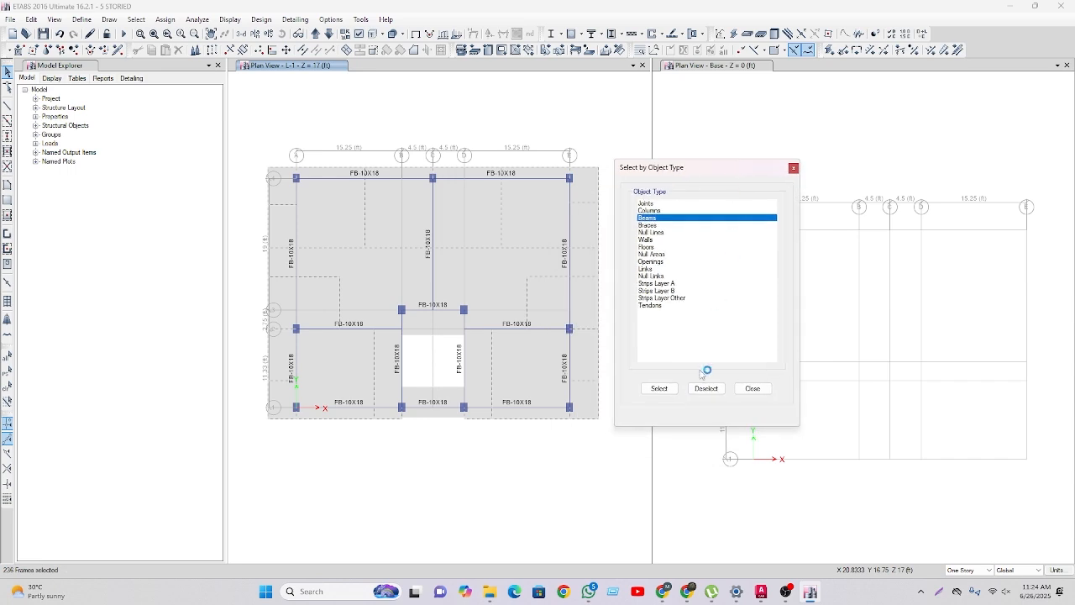
left_click(660, 388)
left_click(793, 168)
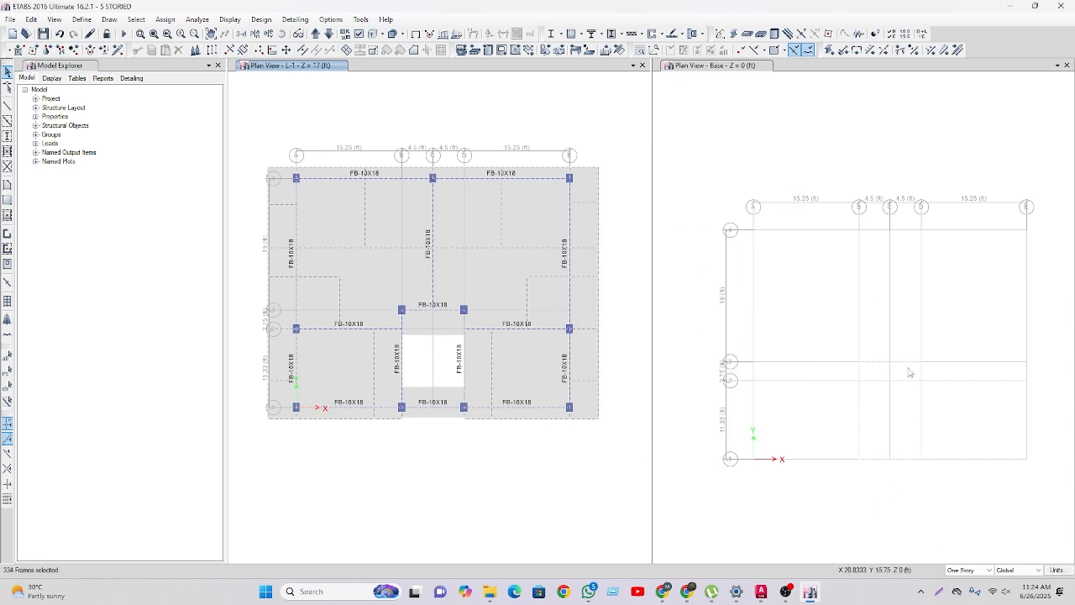
Set the story scope to Similar Stories and deselect both beams on grid 4 and the two outer-bay beams on grid 1.
left_click(978, 570)
left_click(966, 594)
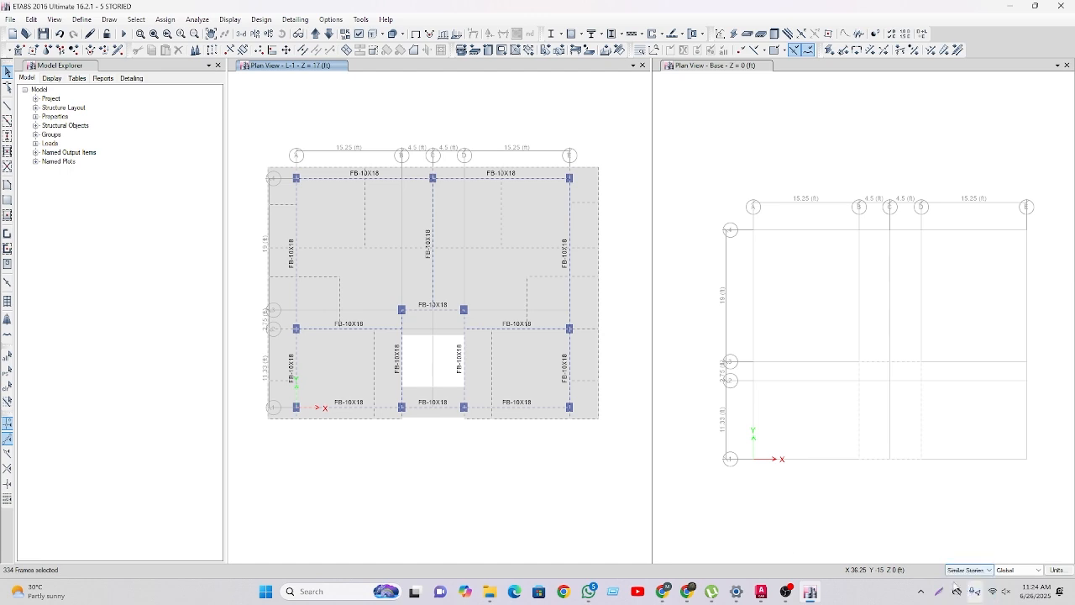
left_click(525, 410)
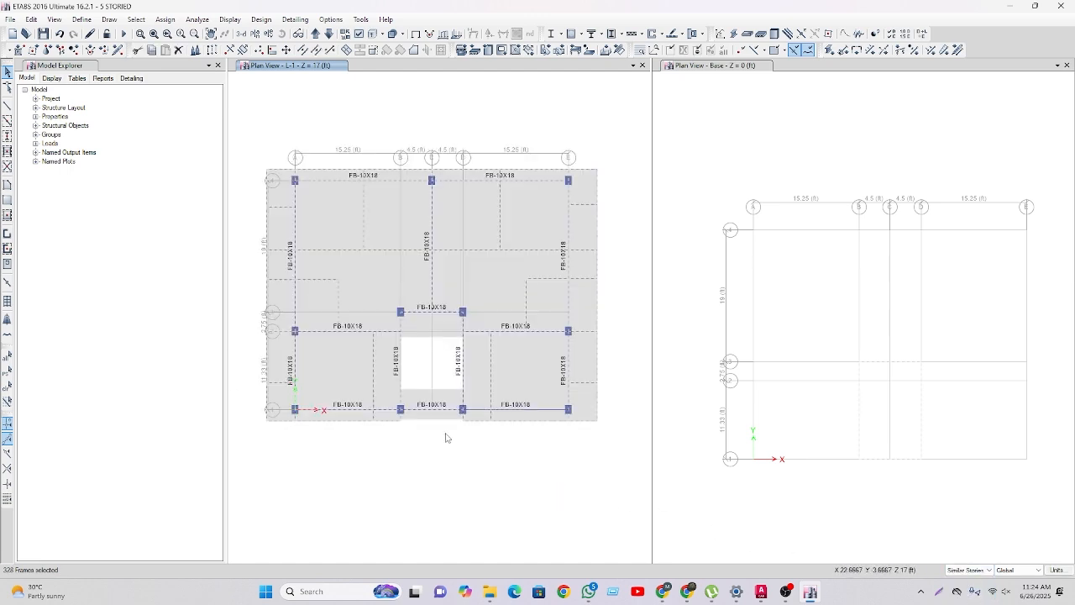
left_click(428, 409)
left_click(357, 410)
left_click(359, 183)
left_click(485, 182)
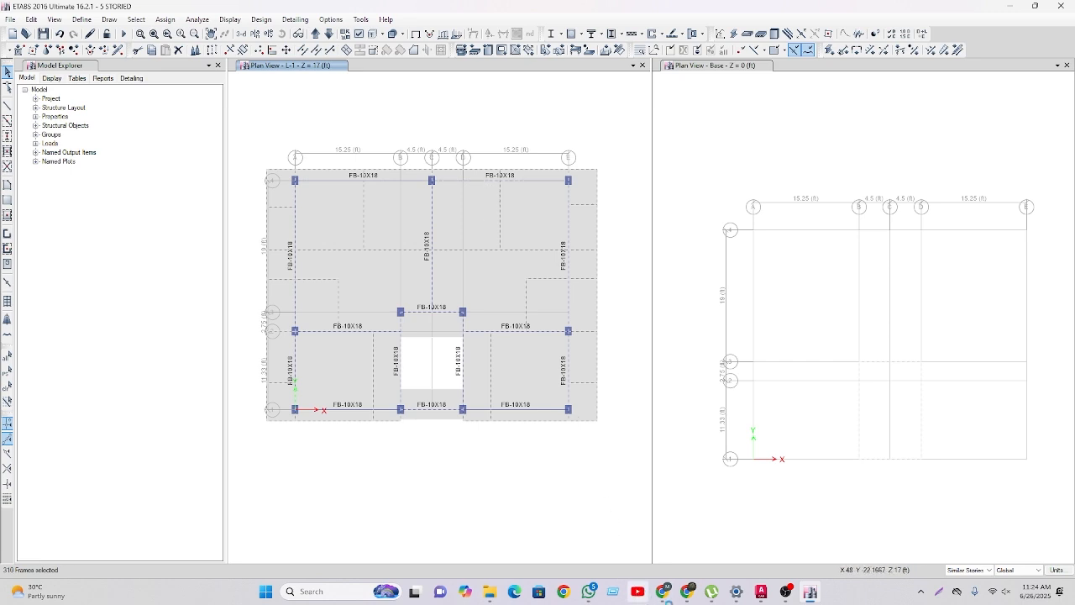
Switch to AutoCAD to check the wall positions on the typical floor plan, and return to ETABS.
mouse_move(761, 591)
left_click(808, 552)
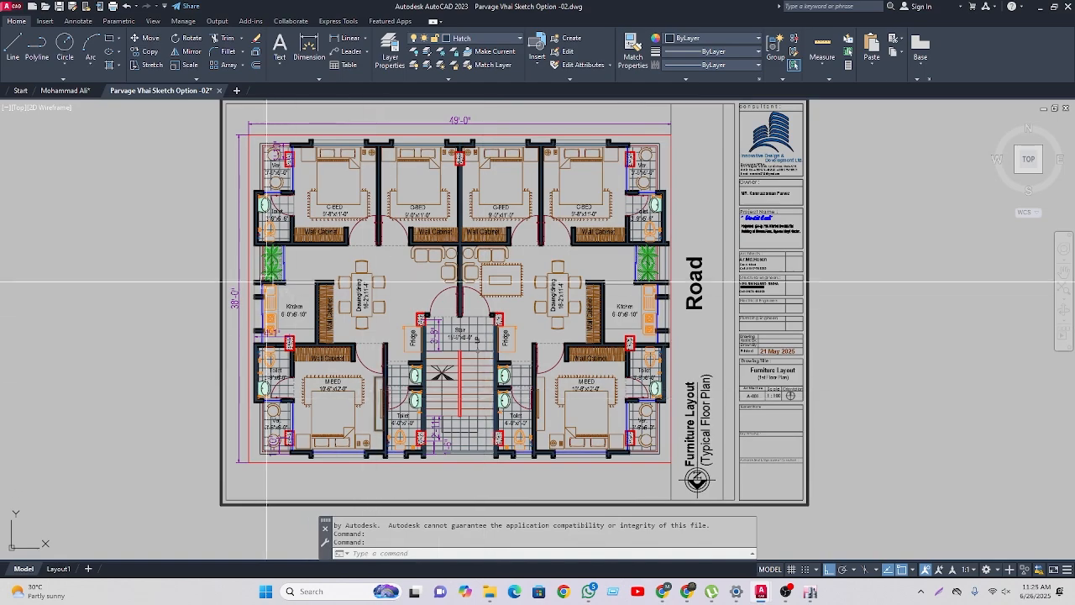
key("alt+Tab")
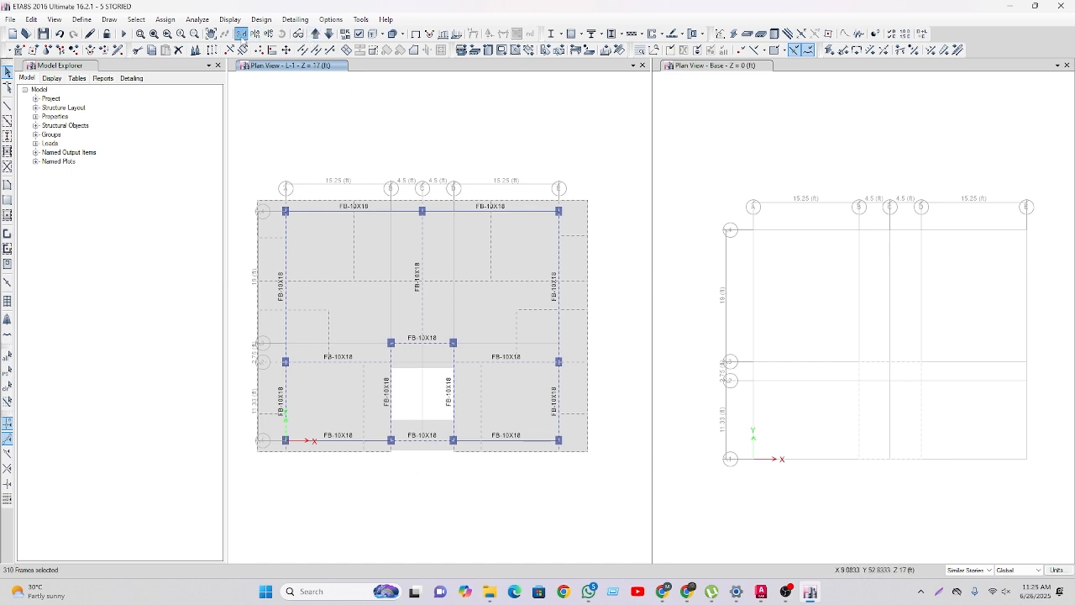
In the 3-D view, deselect everything on stories WT, PENT, ROOF and GF using selection by stories.
left_click(241, 33)
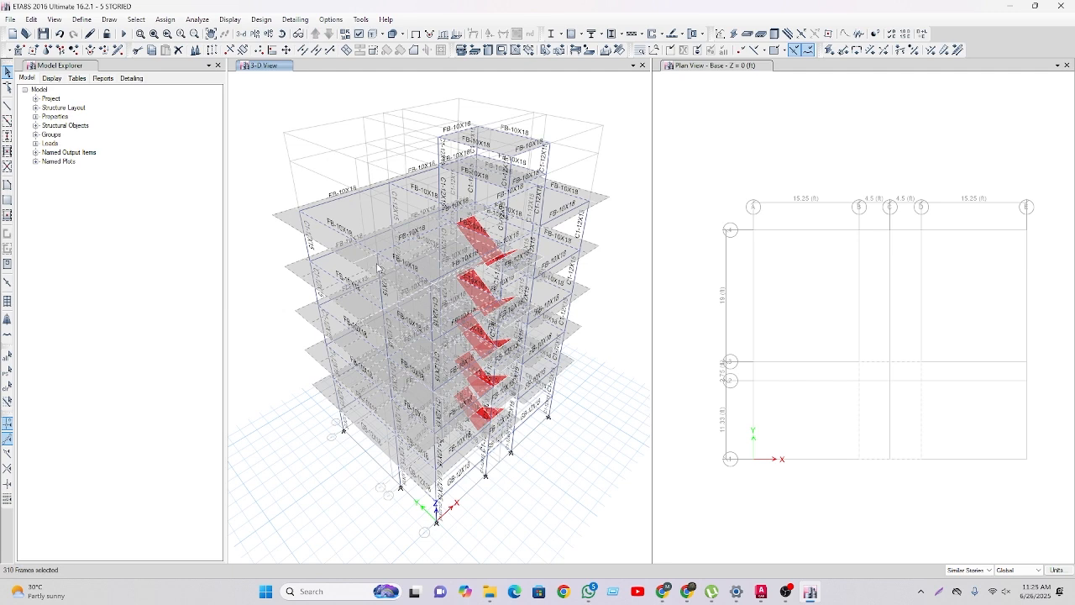
left_click(136, 19)
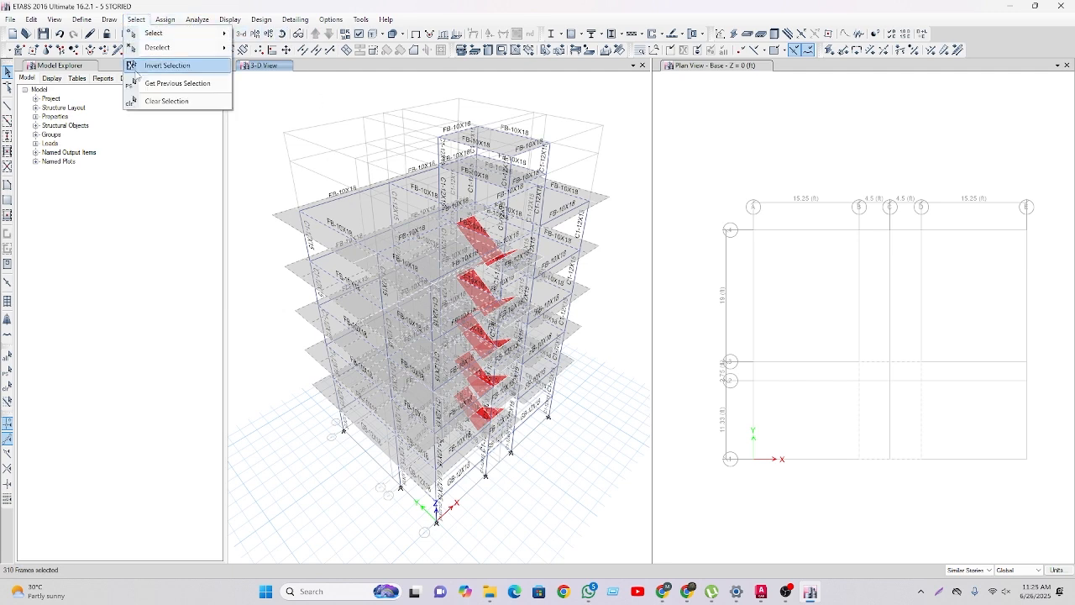
mouse_move(154, 54)
left_click(277, 202)
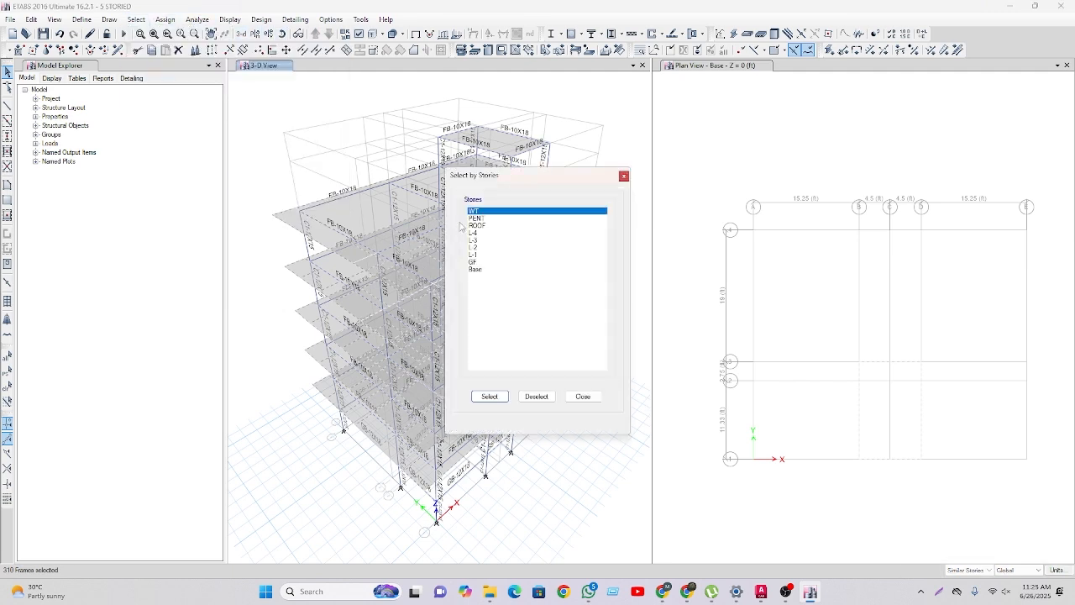
left_click(492, 218)
left_click(495, 225)
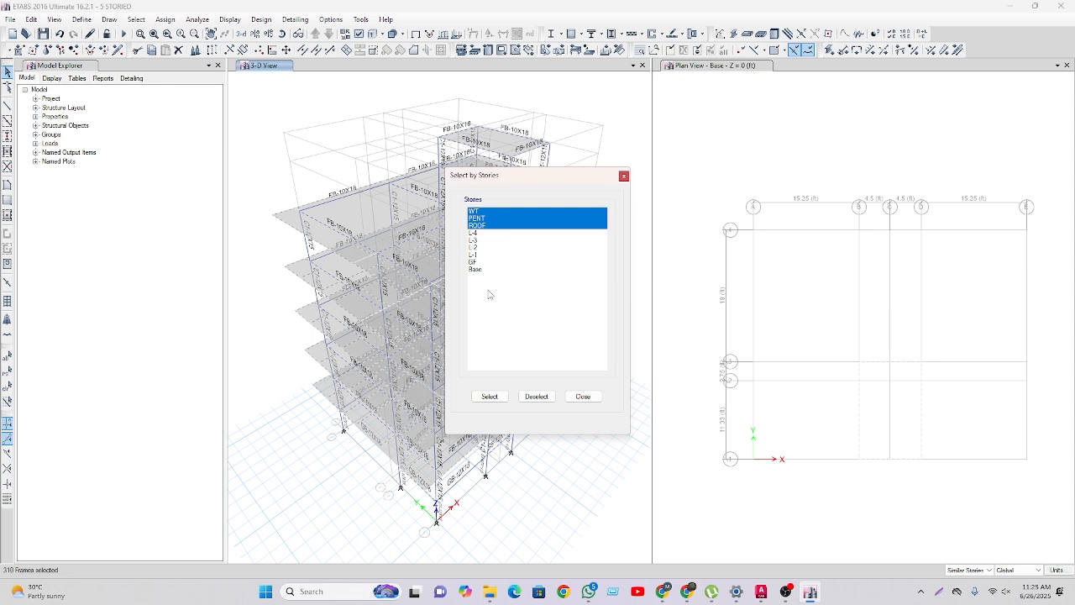
left_click(480, 262)
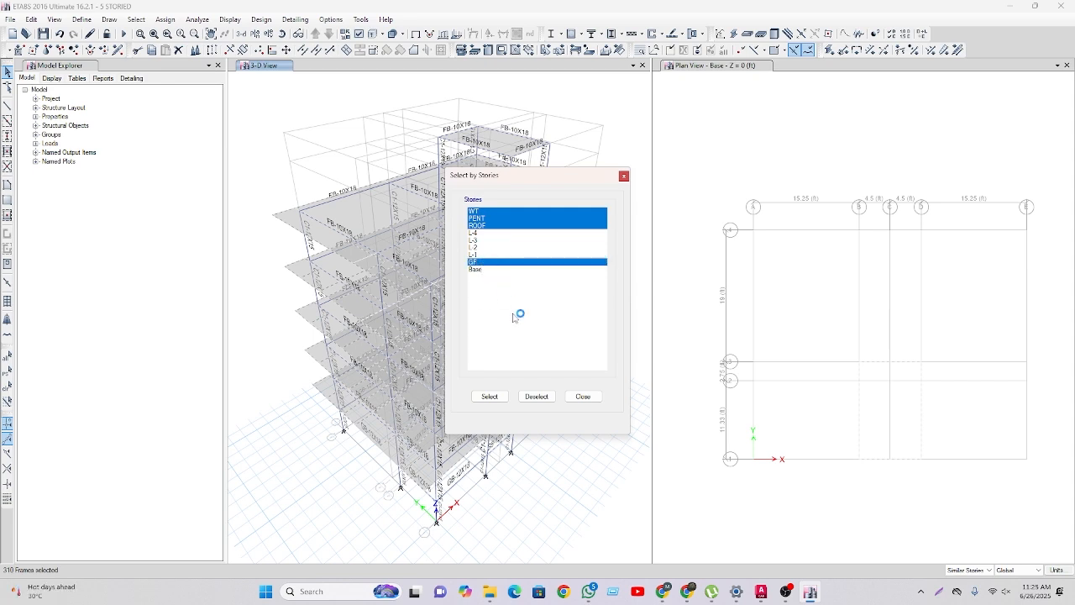
left_click(537, 397)
left_click(580, 400)
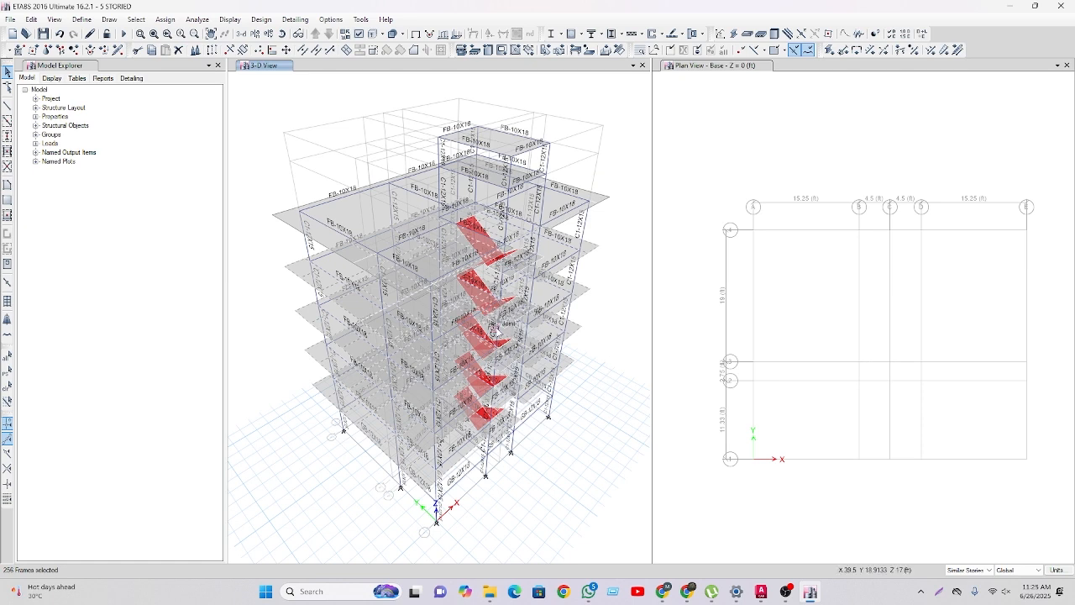
Assign a uniform distributed gravity load of 0.45 kip/ft under the PWL pattern to the selected frames, replacing existing loads.
left_click(944, 52)
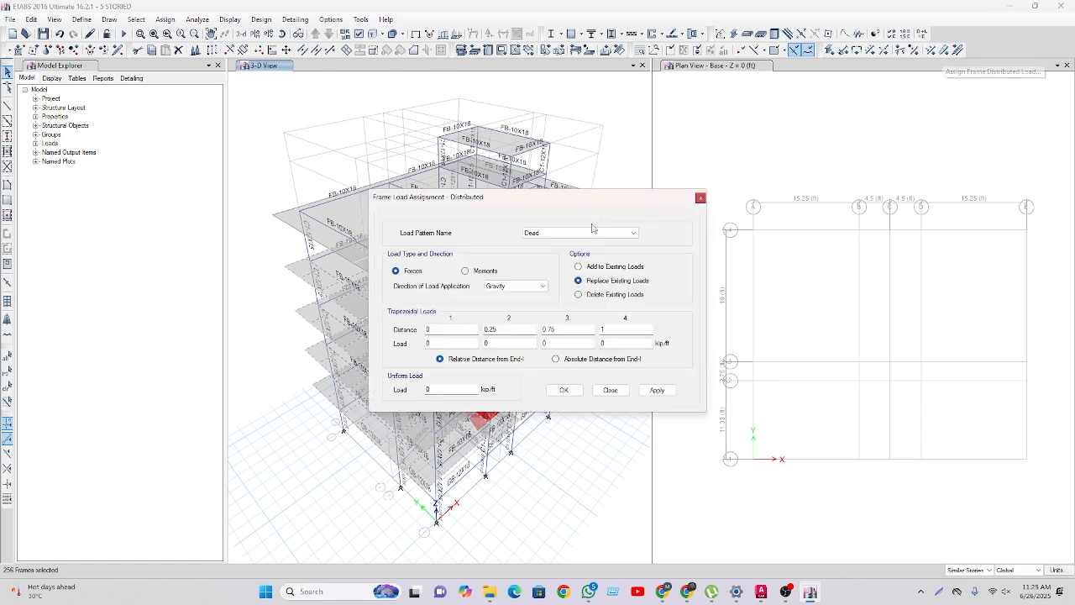
left_click(592, 232)
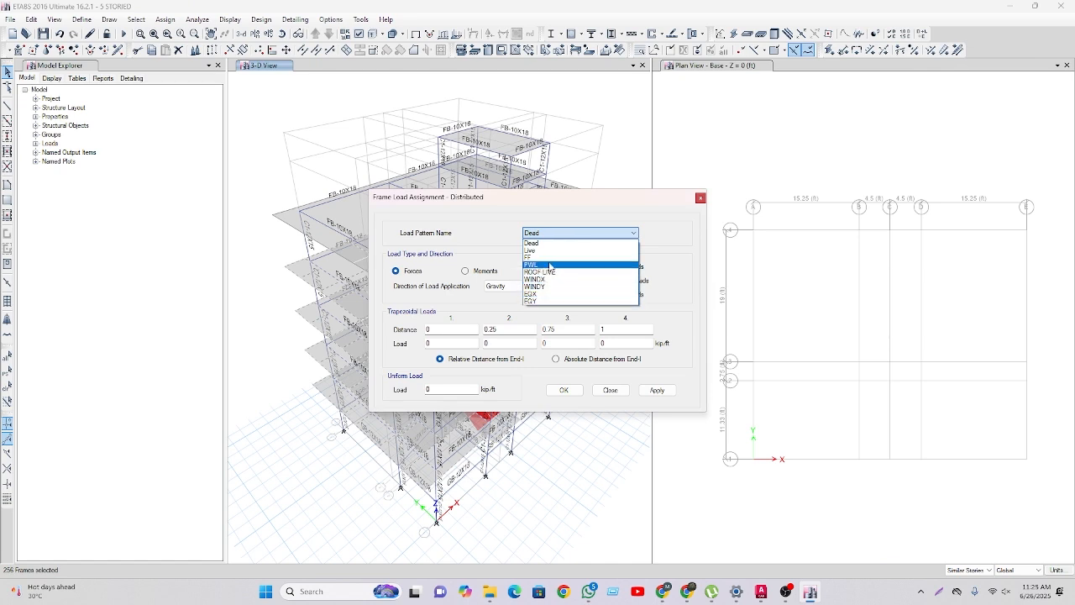
left_click(552, 266)
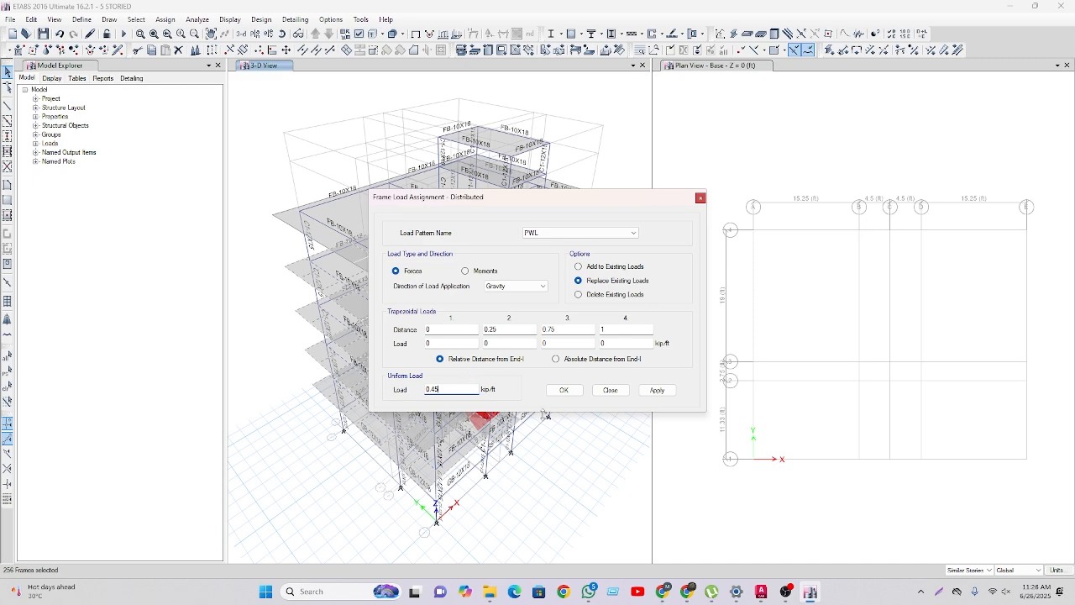
left_click(561, 390)
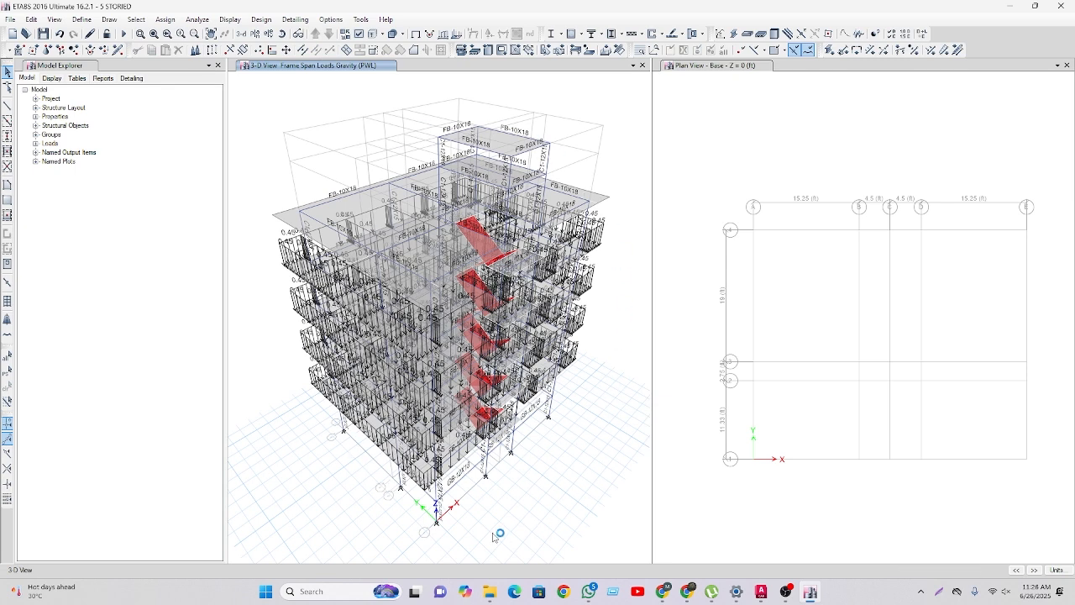
Show the ROOF story in plan view.
left_click(267, 34)
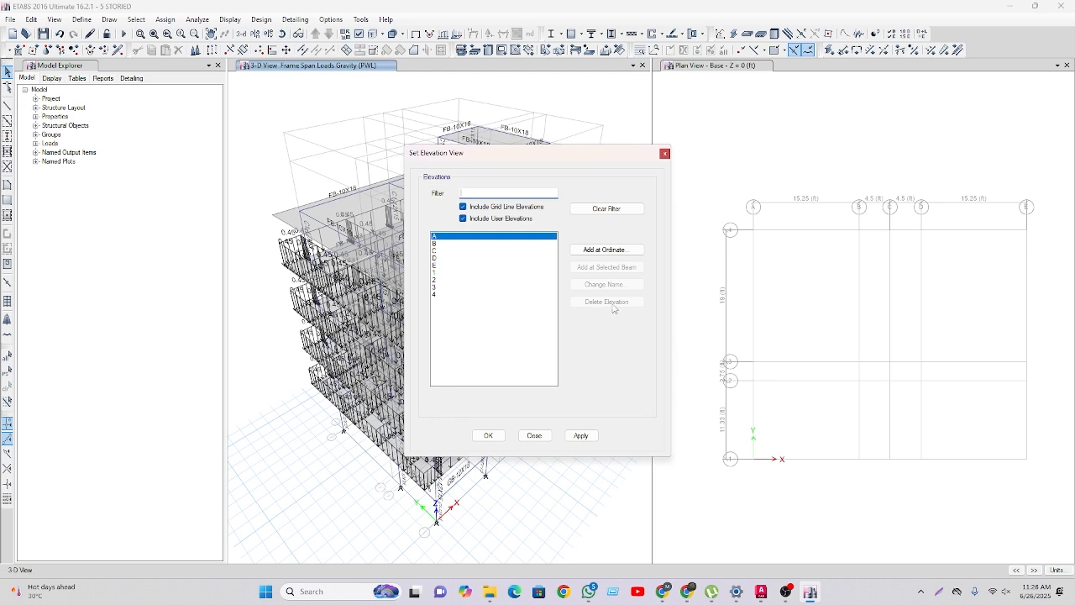
left_click(664, 153)
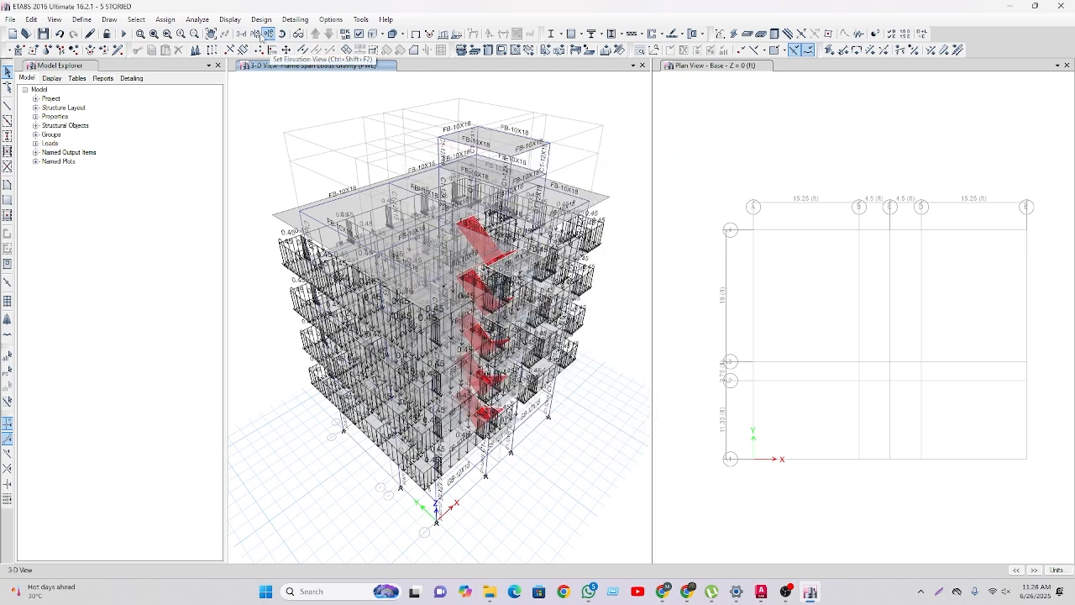
left_click(255, 33)
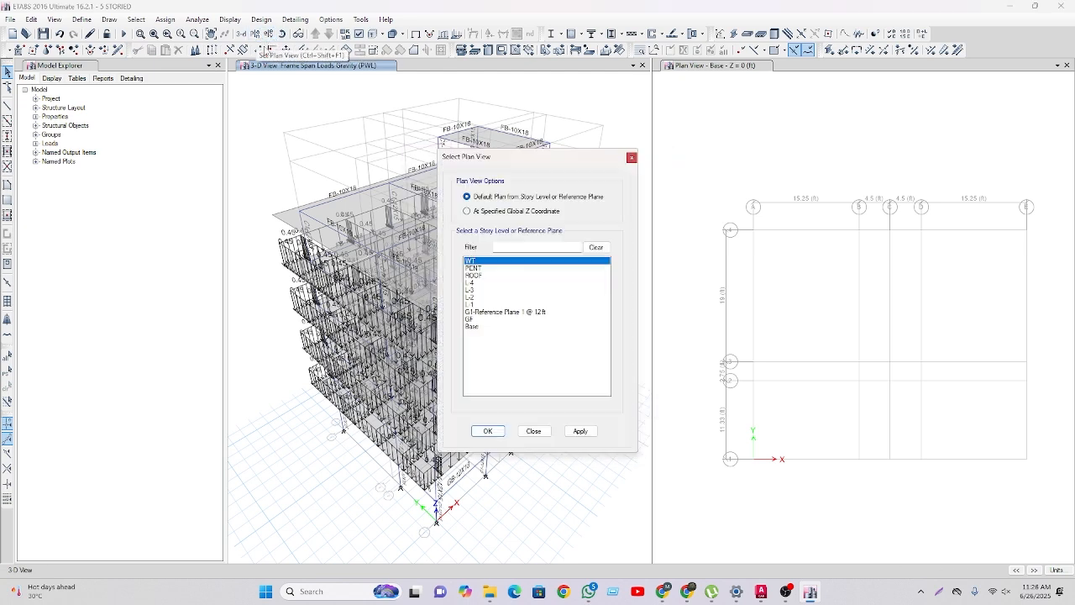
left_click(473, 275)
left_click(484, 431)
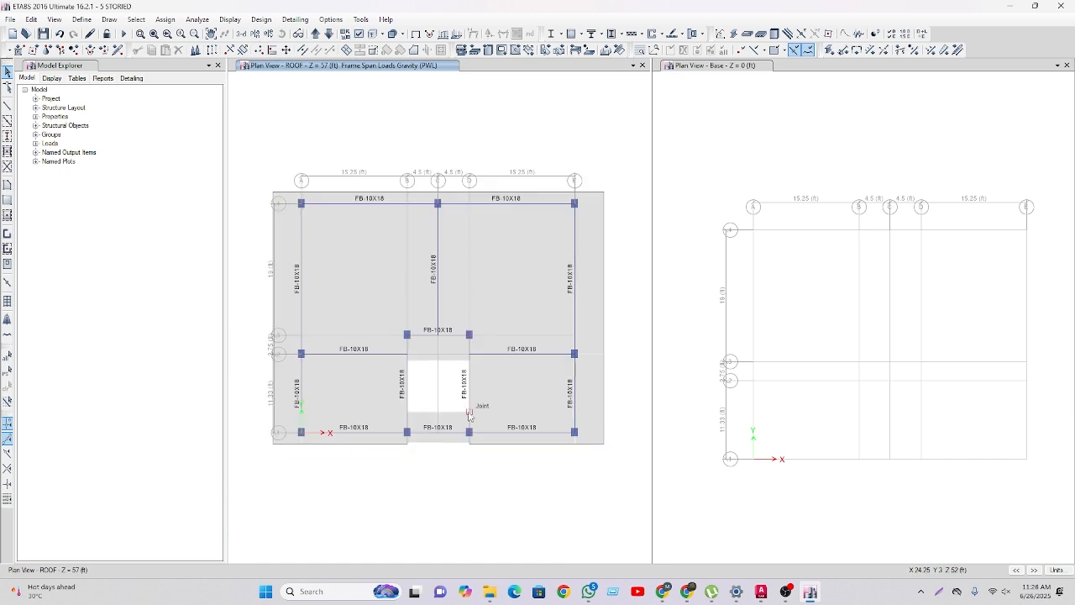
Assign a uniform gravity load of 0.45 kip/ft under PWL to the beams around the stair core, across similar stories.
left_click(472, 412)
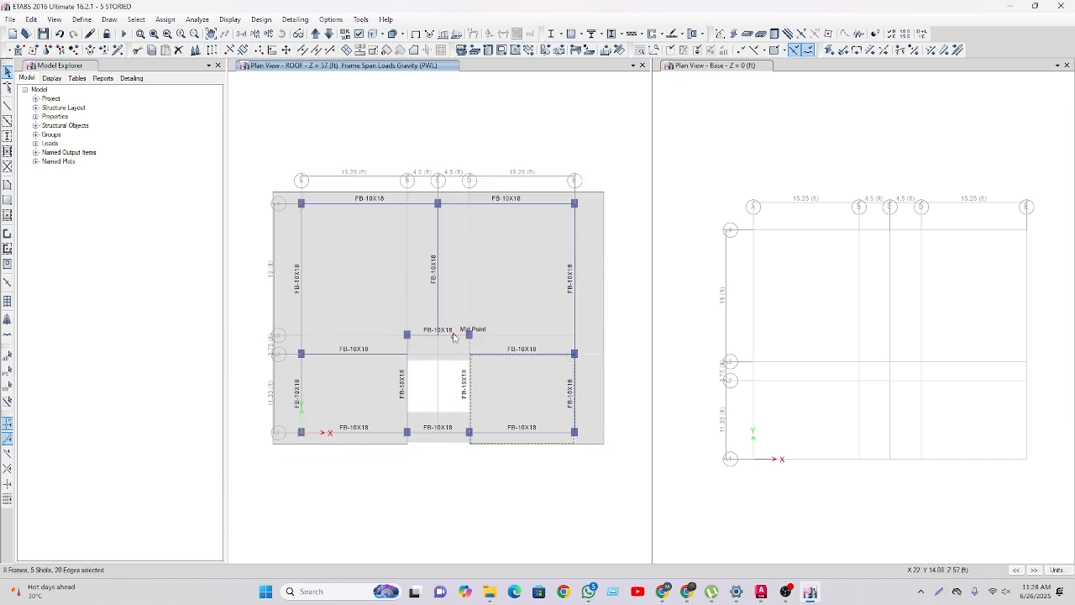
left_click(453, 335)
left_click(408, 385)
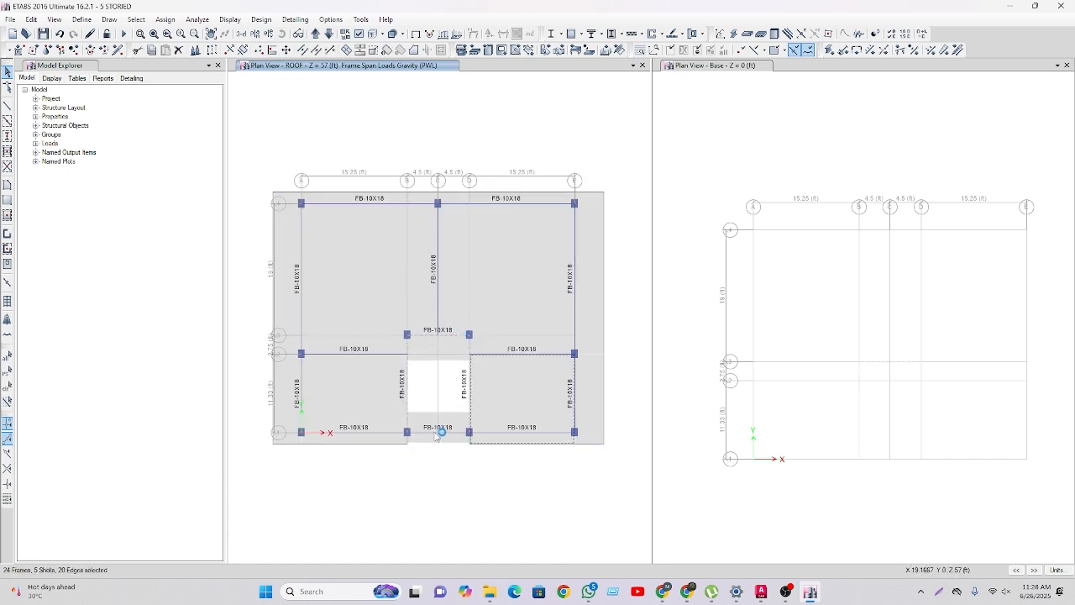
left_click(435, 431)
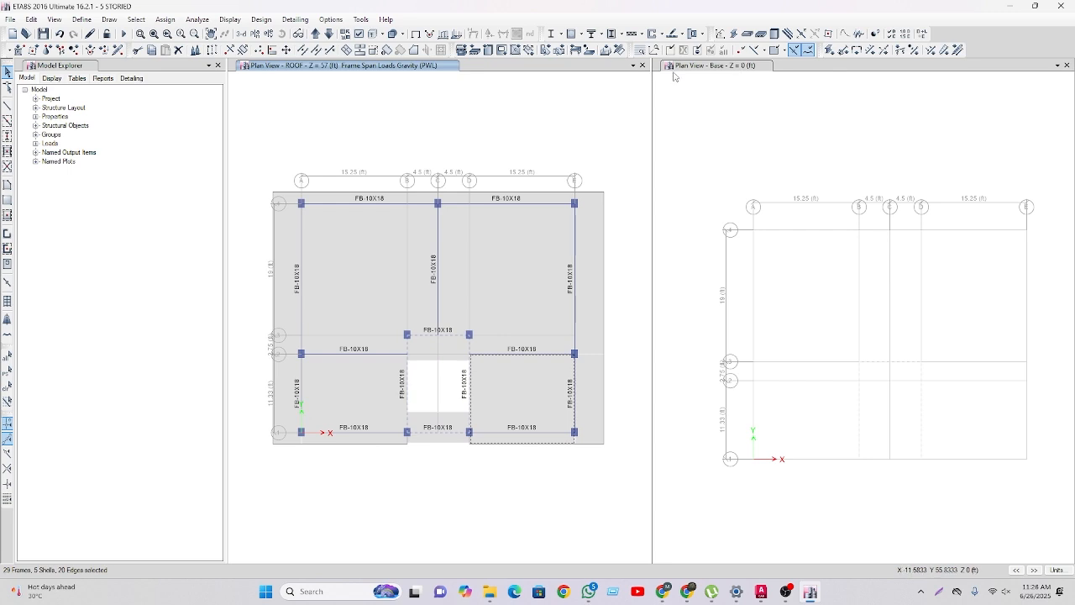
left_click(945, 52)
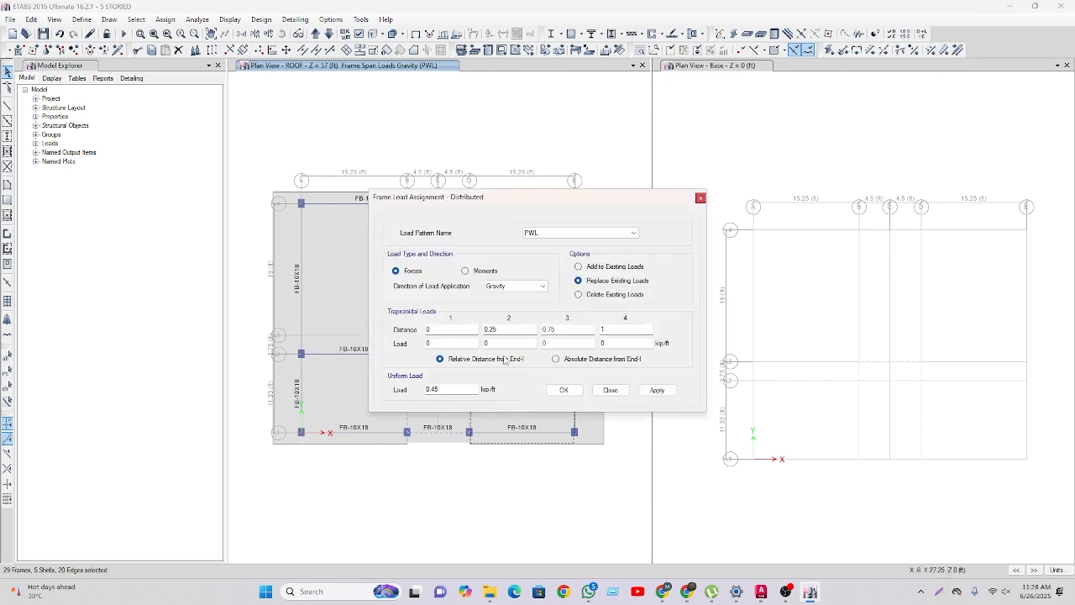
left_click(563, 390)
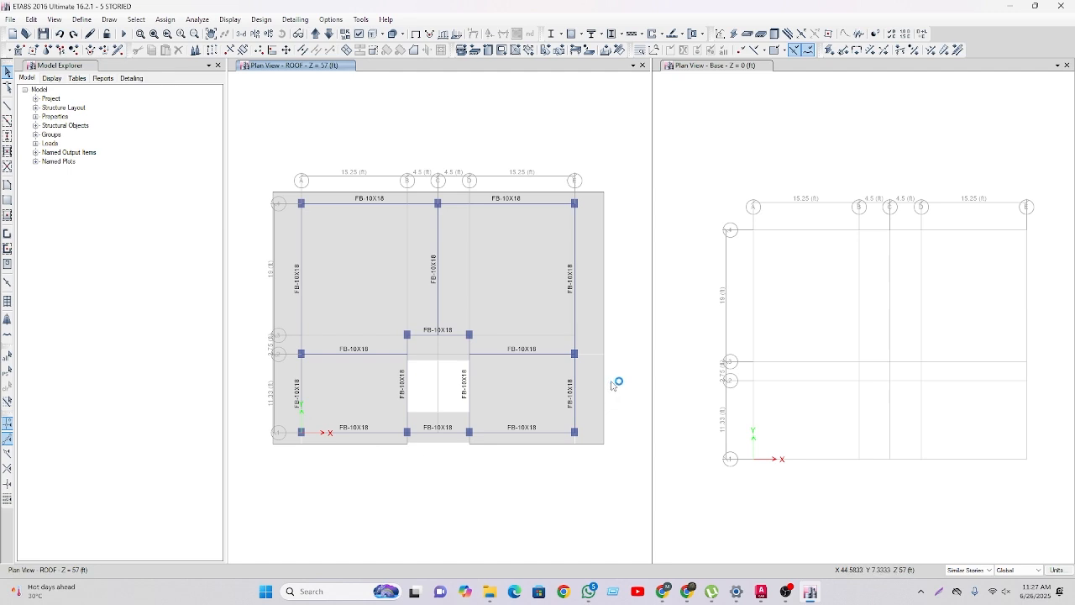
Set the story scope to One Story and inspect the loads on the slab-edge null lines of ROOF and L-4.
left_click(976, 570)
left_click(966, 579)
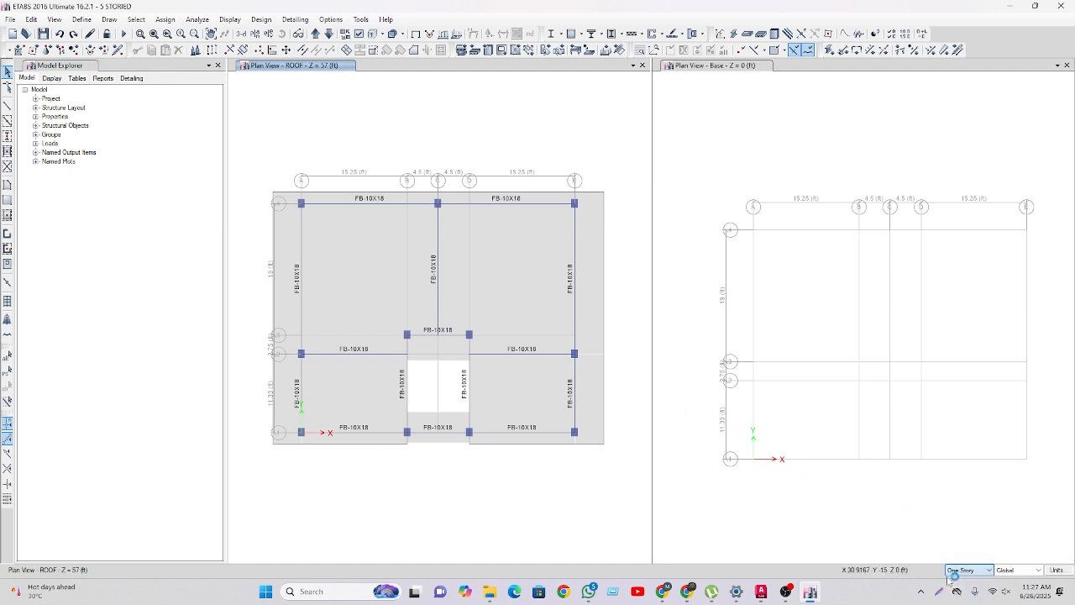
right_click(603, 420)
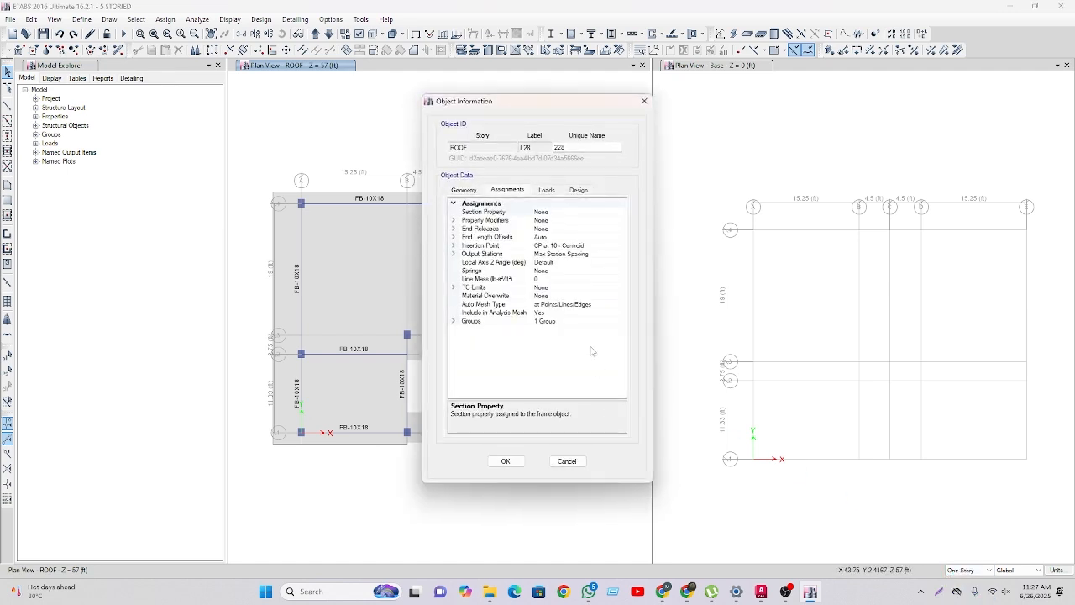
left_click(546, 189)
left_click(644, 101)
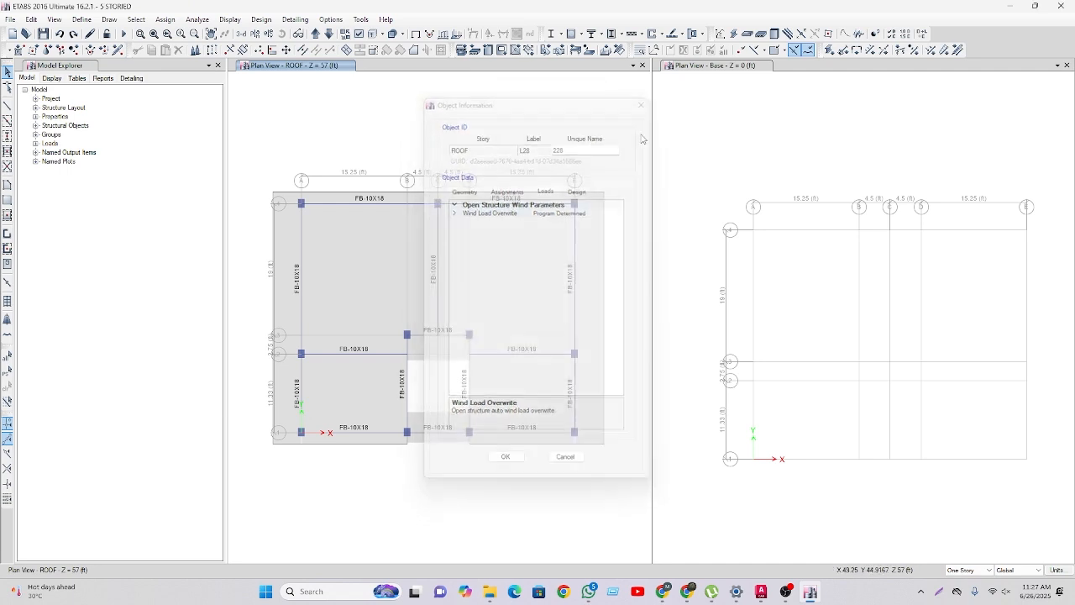
left_click(330, 34)
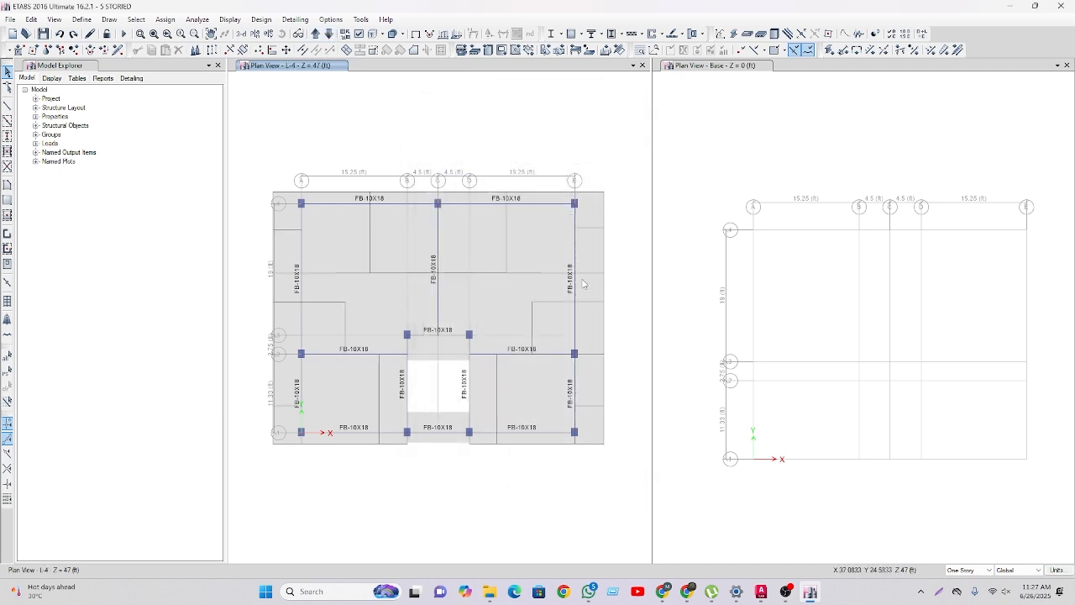
right_click(606, 321)
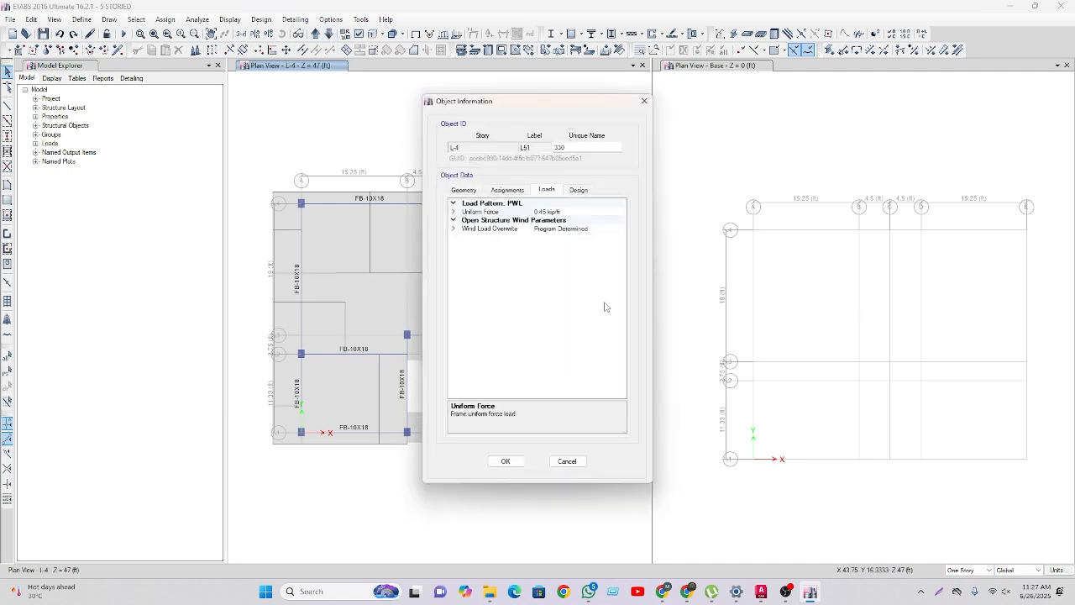
left_click(644, 100)
On ROOF, select the null lines along the slab perimeter and assign them a uniform PWL gravity load of 0.2 kip/ft.
left_click(315, 34)
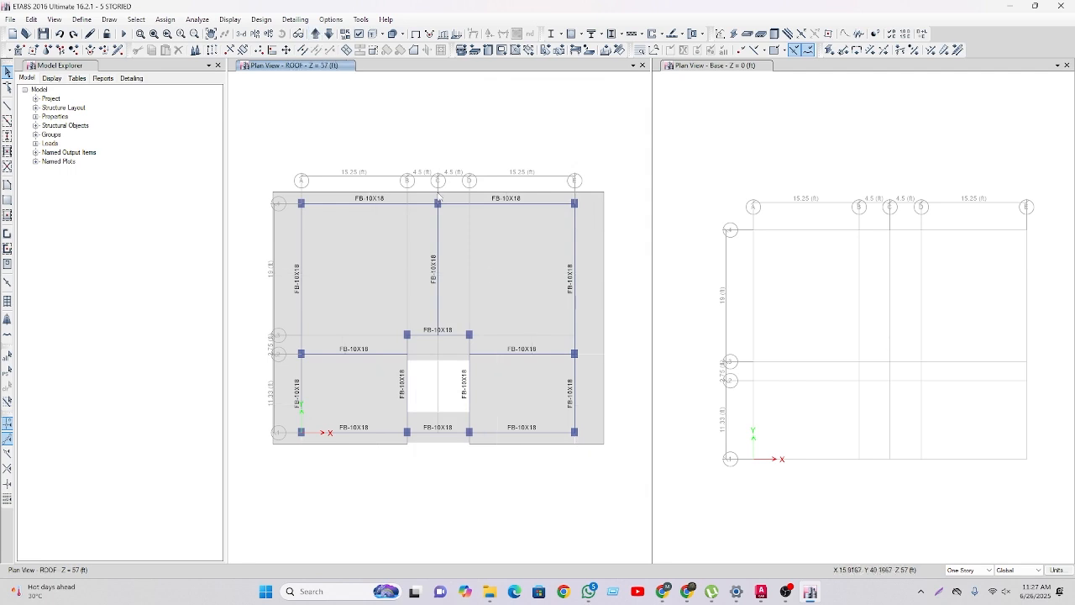
left_click_drag(634, 487, 597, 149)
left_click_drag(617, 202, 271, 176)
left_click_drag(293, 487, 257, 180)
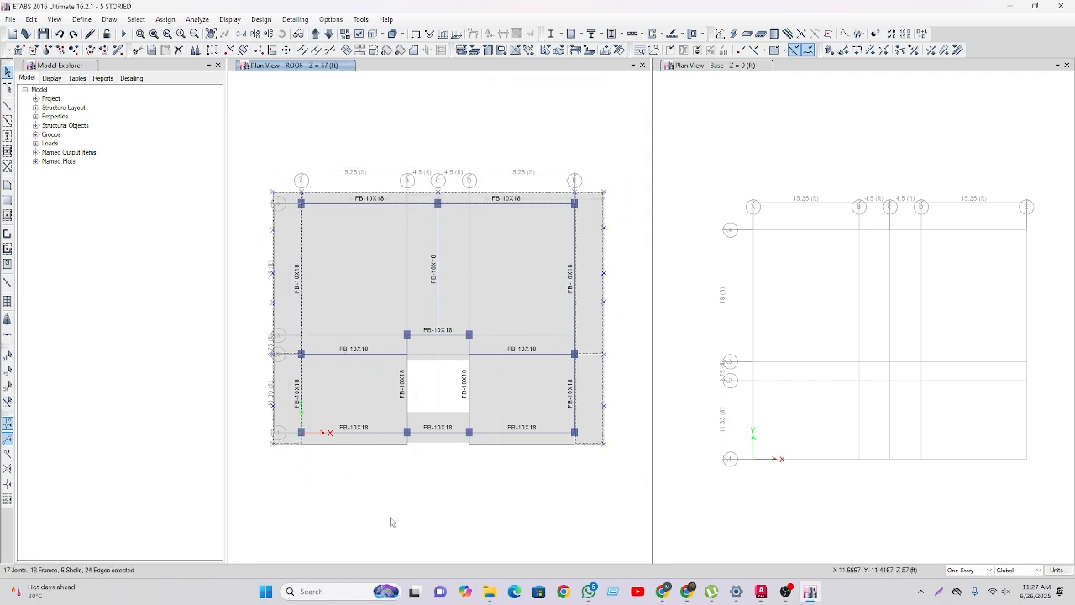
left_click_drag(437, 484, 244, 448)
left_click_drag(624, 472, 450, 442)
left_click(944, 49)
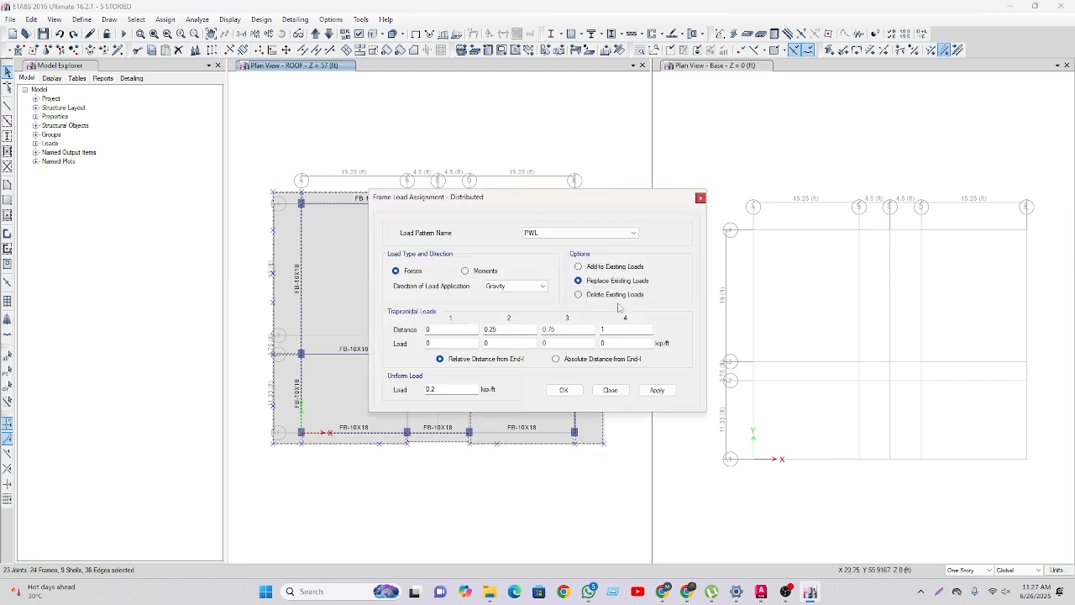
left_click(563, 389)
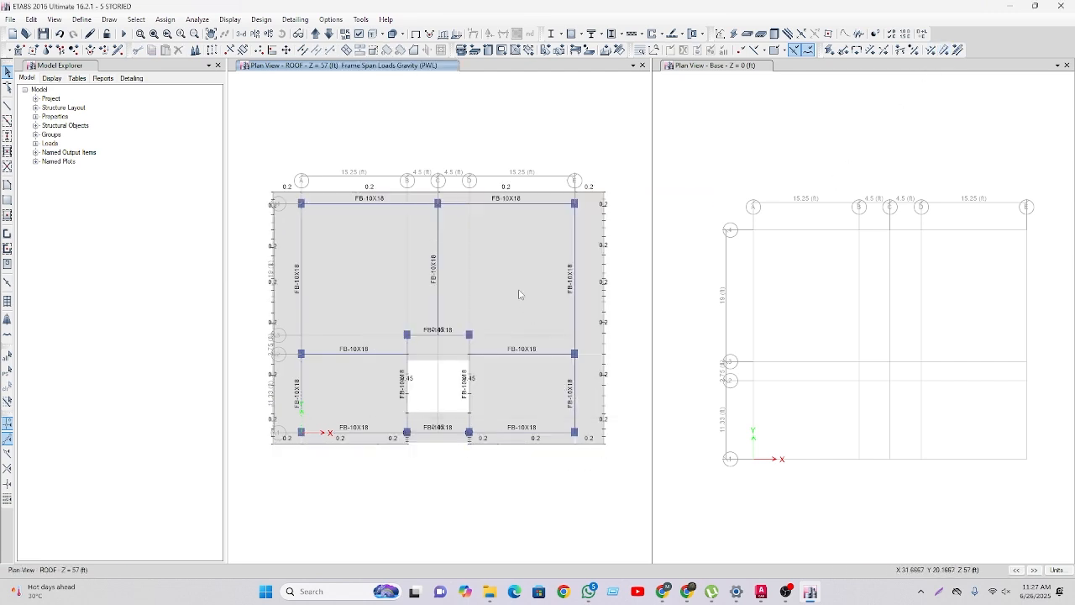
On story PENT, select the four stair-core beams and assign a uniform PWL gravity load of 0.6 kip/ft, replacing existing loads.
left_click(315, 34)
left_click_drag(517, 409, 352, 374)
left_click_drag(452, 455, 435, 282)
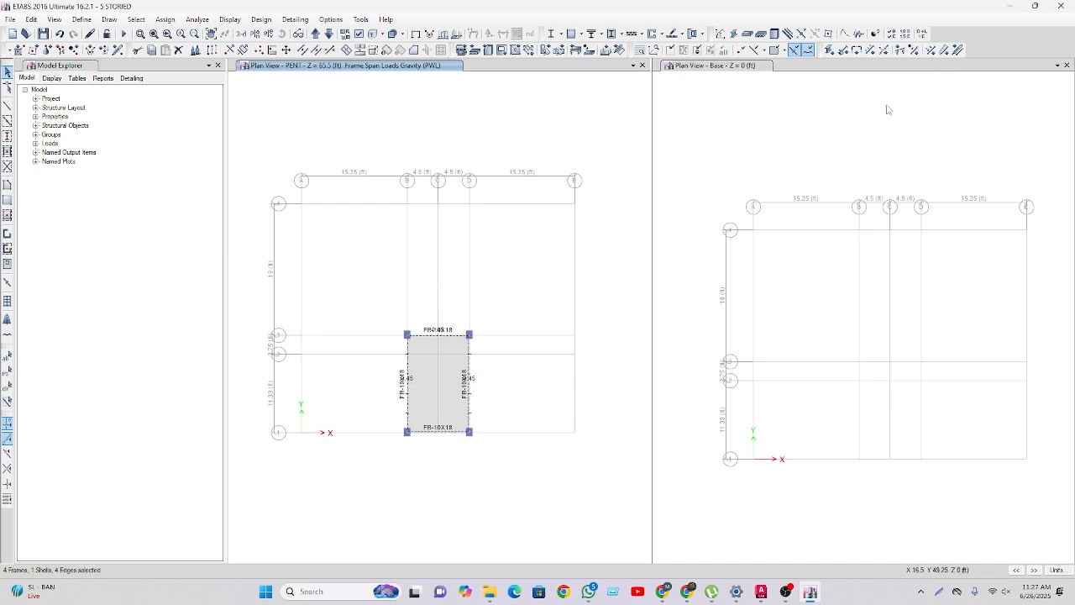
left_click(944, 50)
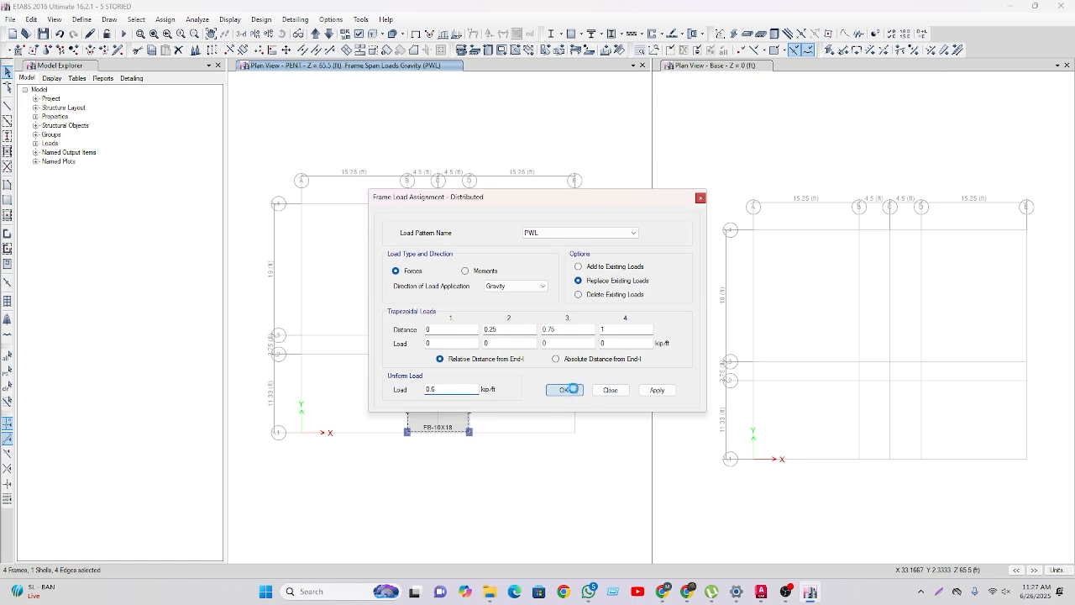
left_click(563, 389)
On story WT, select the four perimeter beams and assign a uniform PWL gravity load of 0.1 kip/ft, replacing existing loads.
left_click(315, 33)
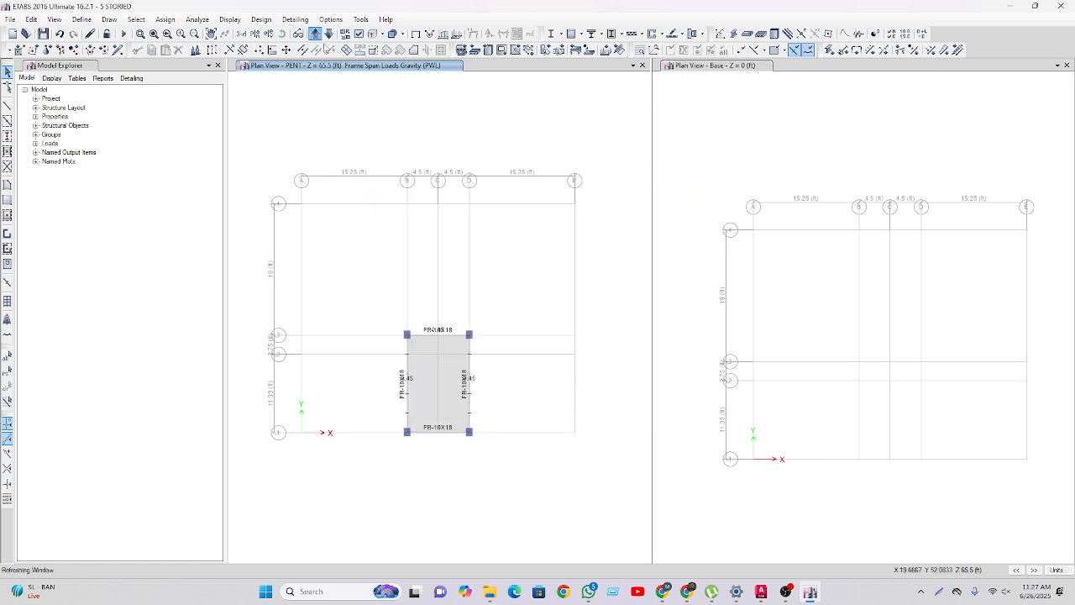
left_click_drag(522, 398, 302, 372)
left_click(443, 424)
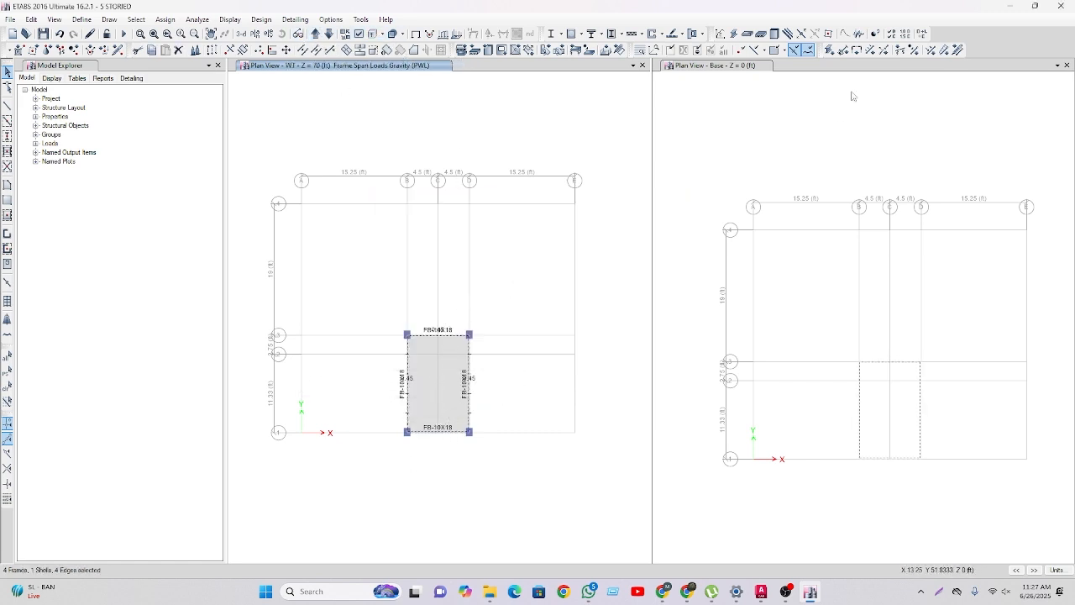
left_click(944, 50)
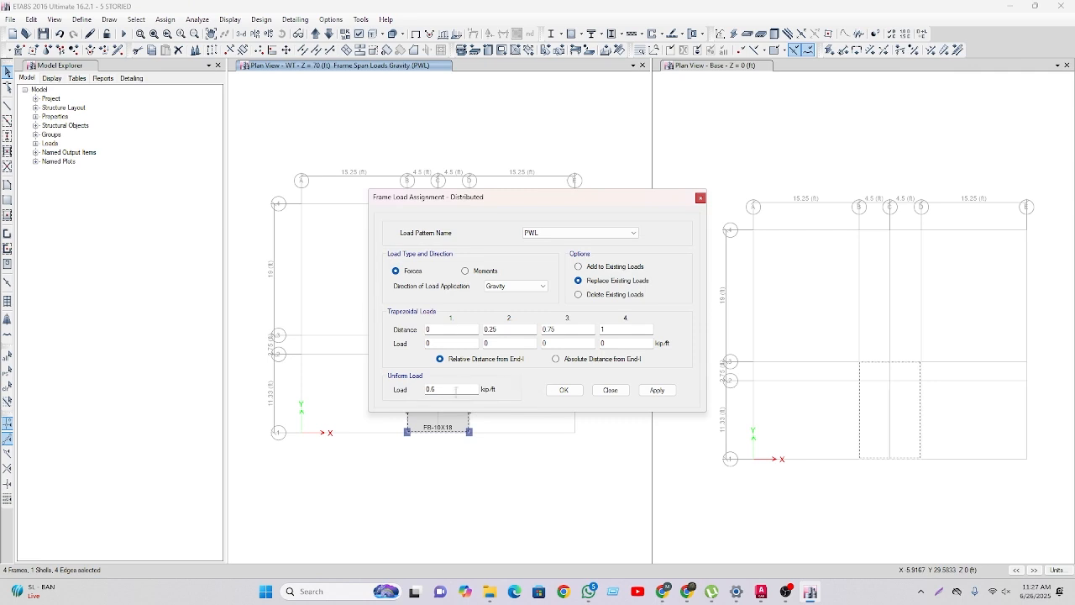
left_click(563, 389)
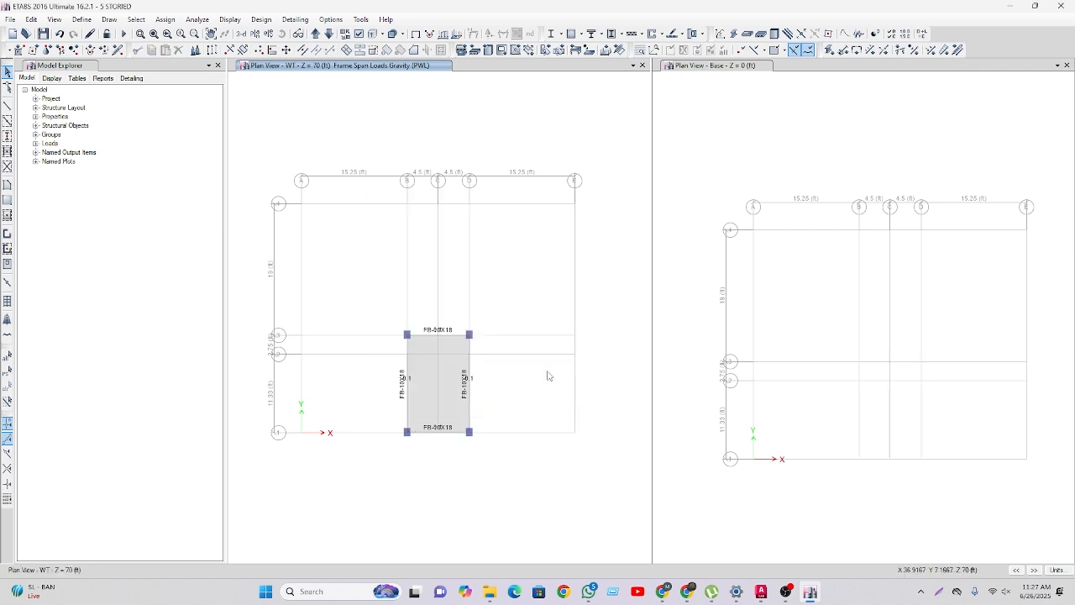
Review the assigned PWL loads story by story down to GF, and in the 3-D view.
left_click(329, 33)
left_click(330, 34)
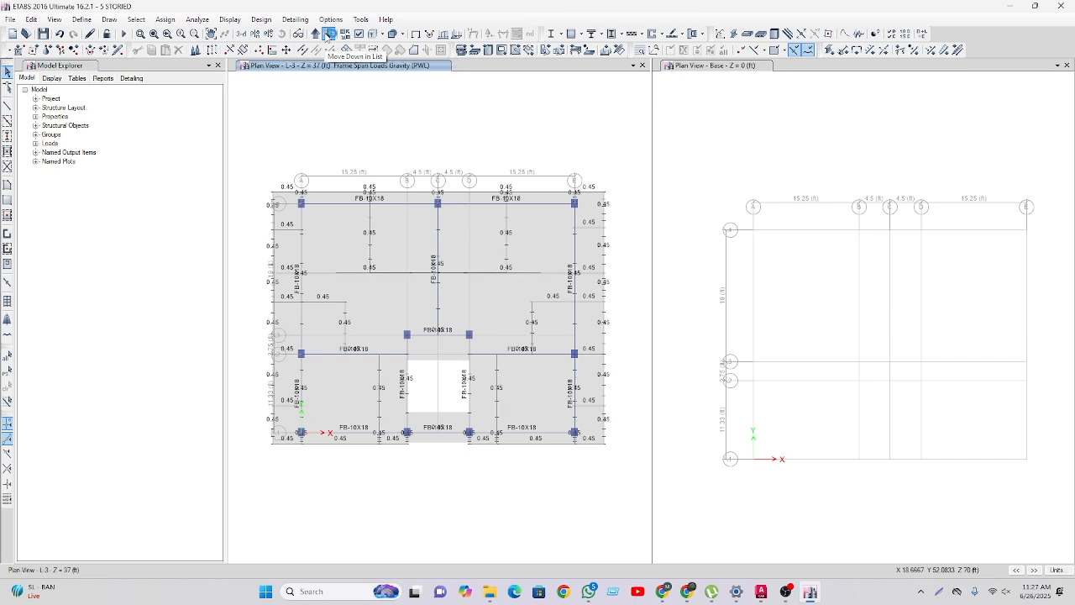
left_click(330, 34)
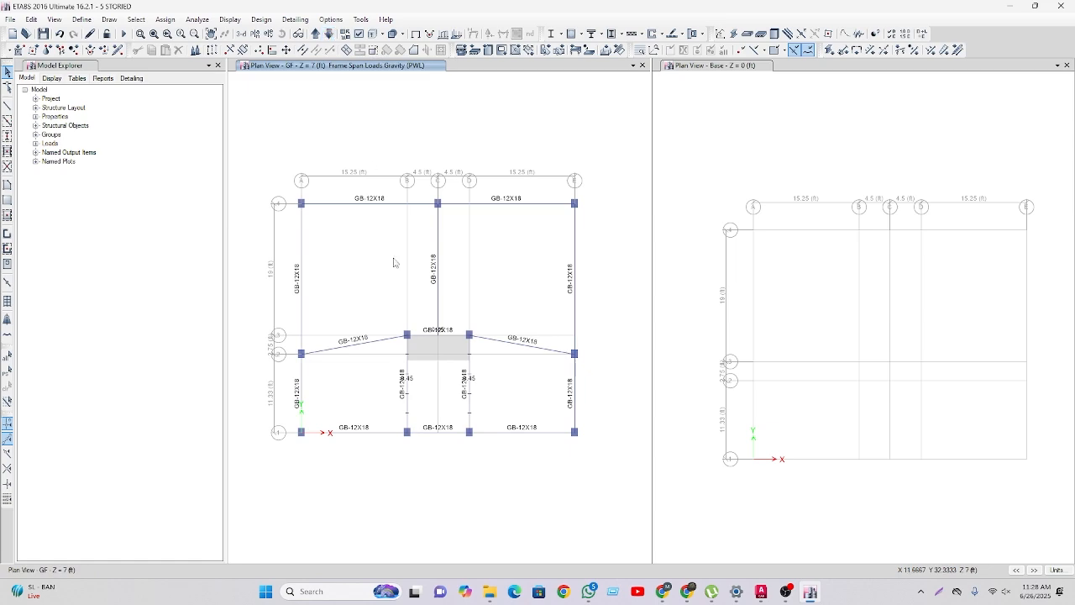
left_click(243, 34)
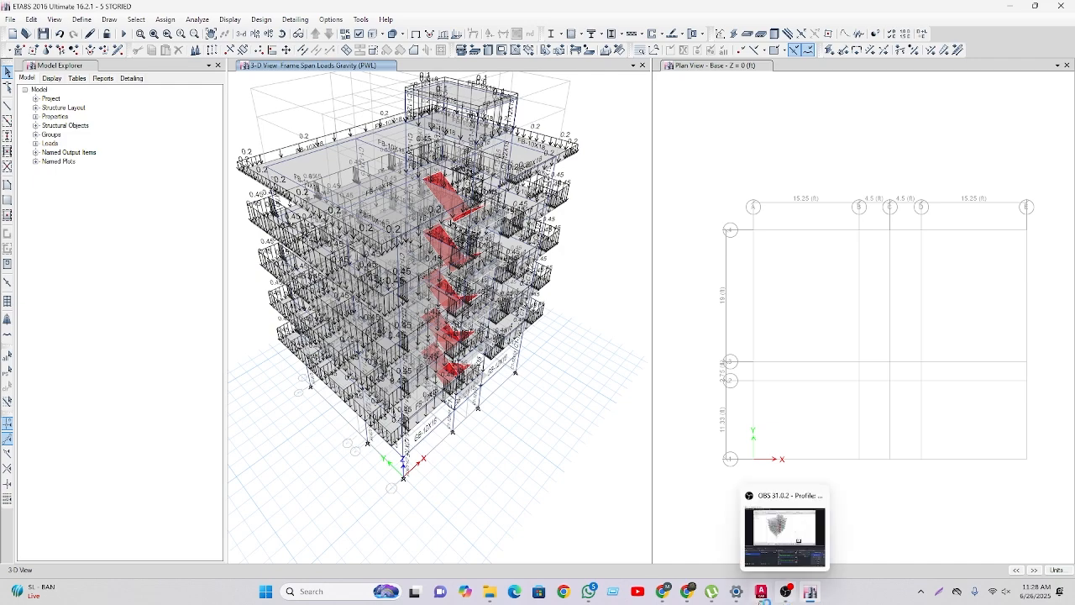
Switch to AutoCAD to check the wall positions on the ground floor plan, and return to ETABS.
mouse_move(761, 591)
mouse_move(736, 561)
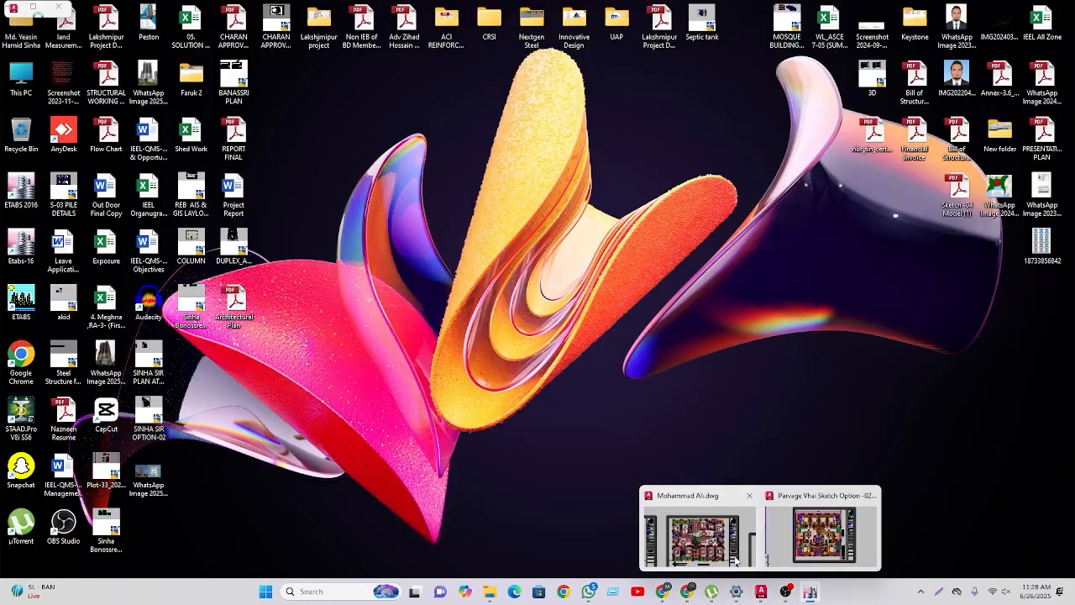
left_click(819, 537)
scroll(481, 344, "down", 4)
scroll(481, 345, "down", 2)
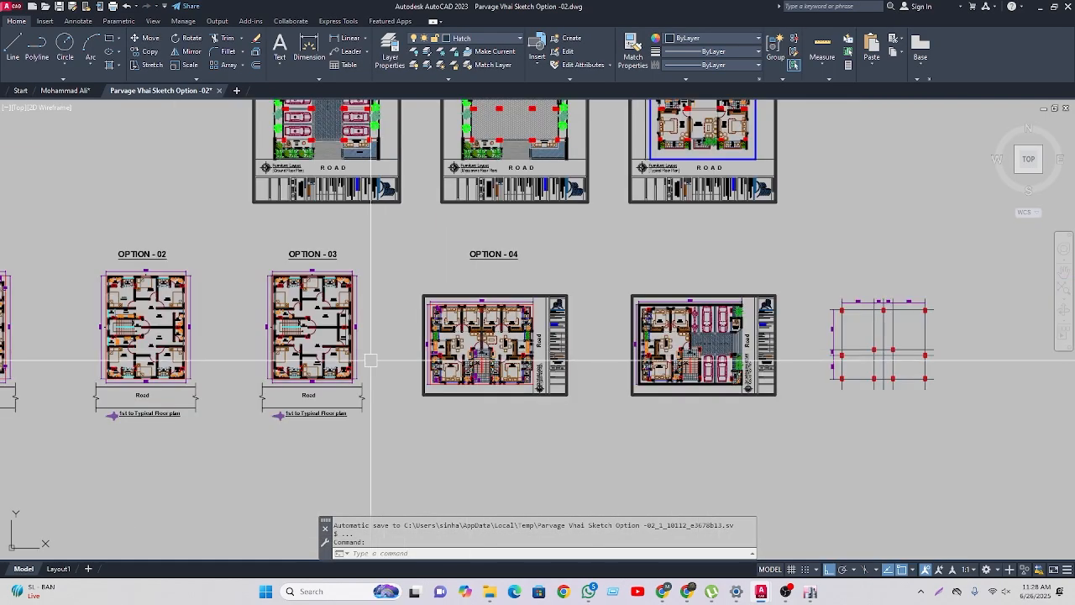
scroll(370, 359, "up", 4)
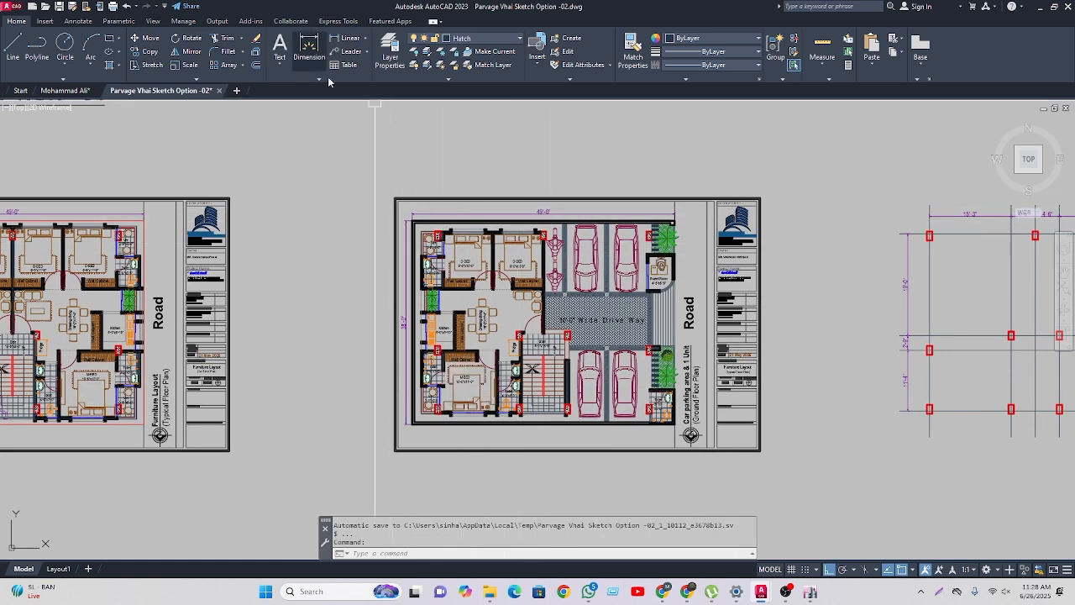
left_click(809, 593)
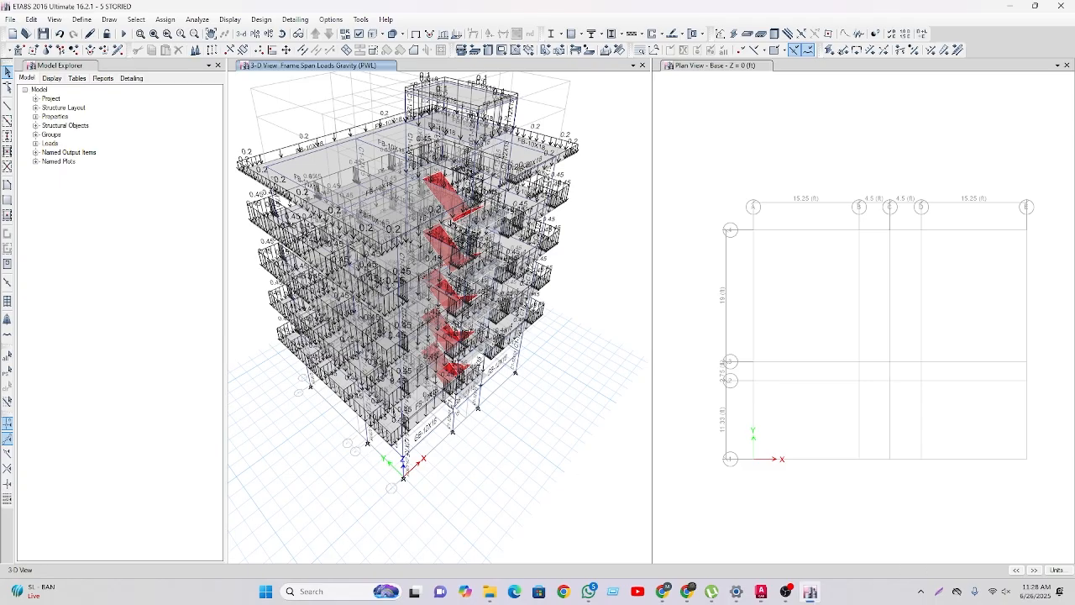
In the GF plan, assign 0.45 kip/ft under PWL to the grid A and C beams and the A-side beams on grids 1, 4 and the diagonal.
left_click(256, 34)
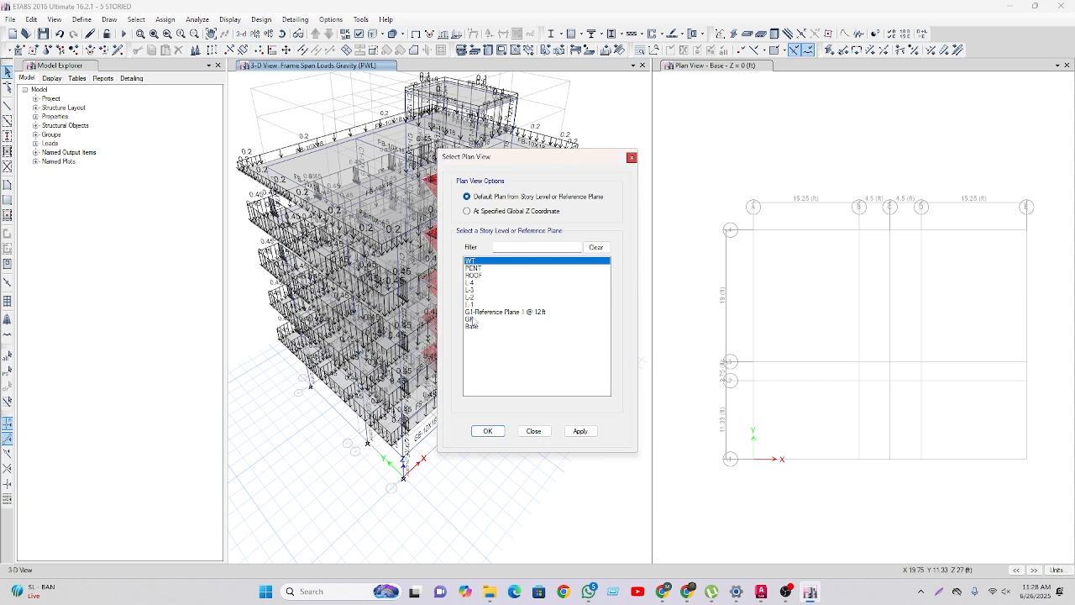
left_click(475, 319)
left_click(487, 431)
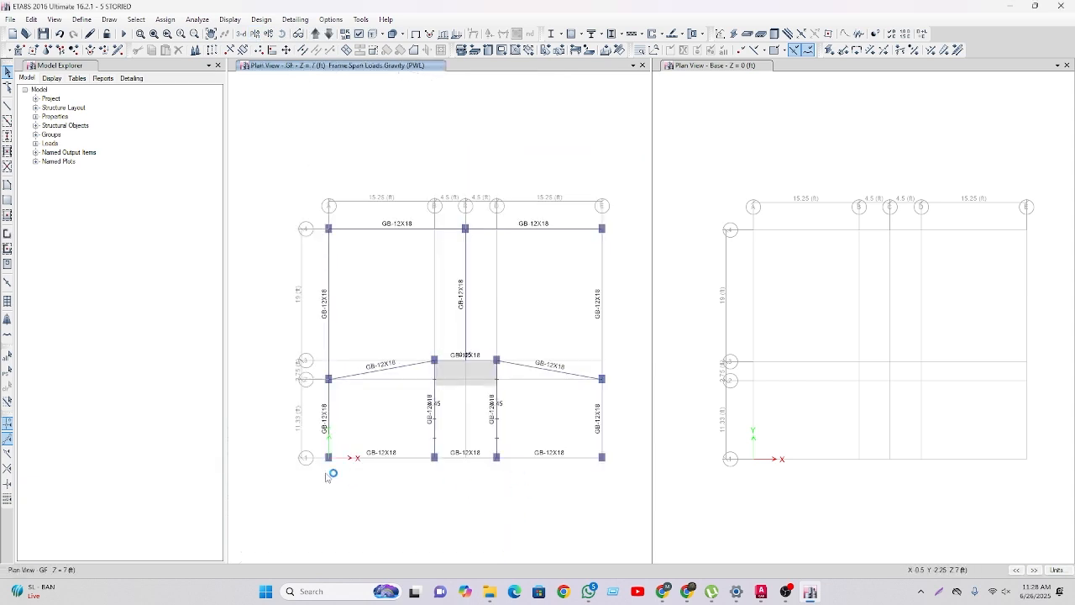
left_click_drag(388, 394, 408, 292)
left_click_drag(496, 305, 377, 193)
left_click_drag(357, 299, 298, 265)
left_click_drag(364, 425, 275, 416)
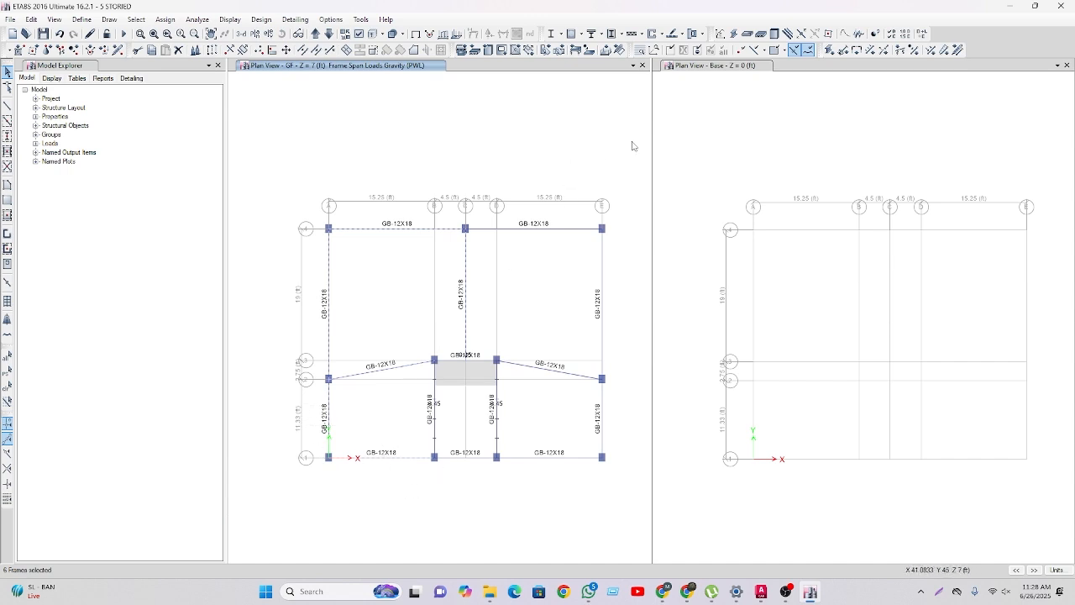
left_click(943, 52)
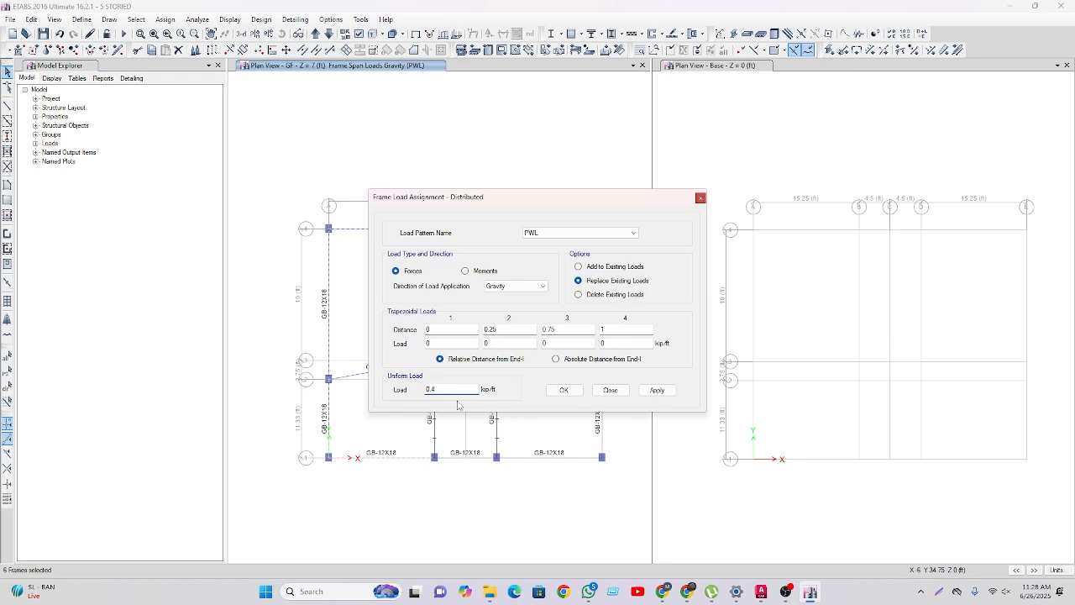
left_click(563, 389)
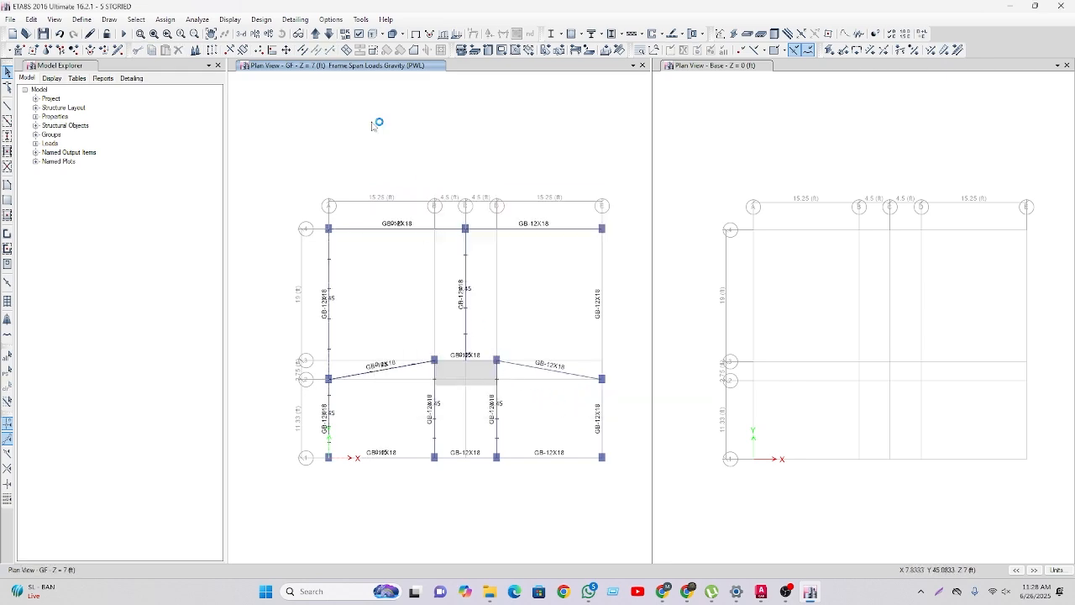
Review the PWL loads on the whole building in the 3-D view.
left_click(242, 34)
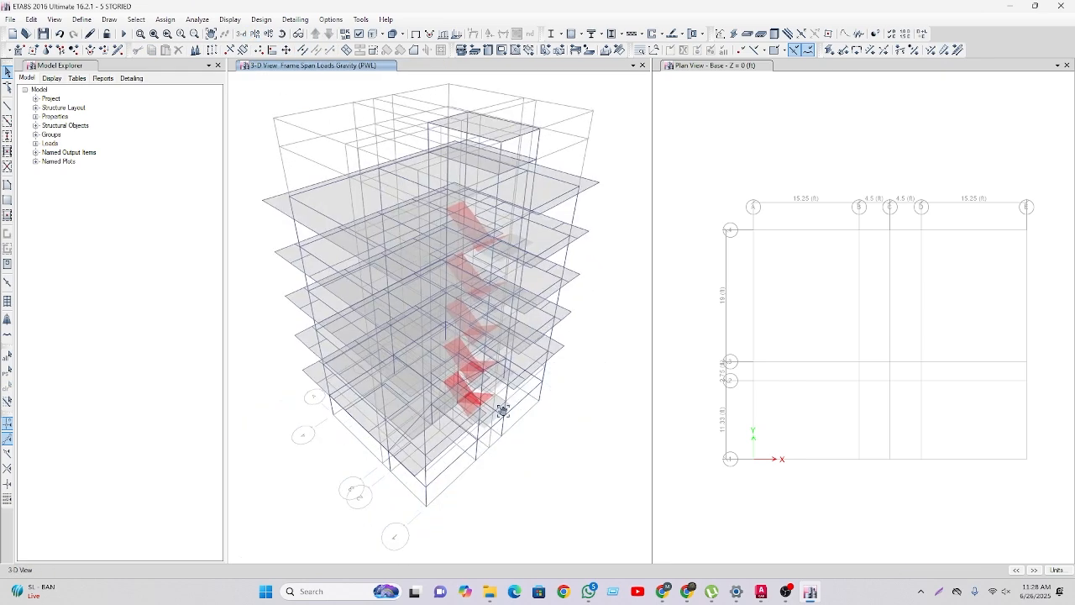
middle_click_drag(494, 428, 501, 471)
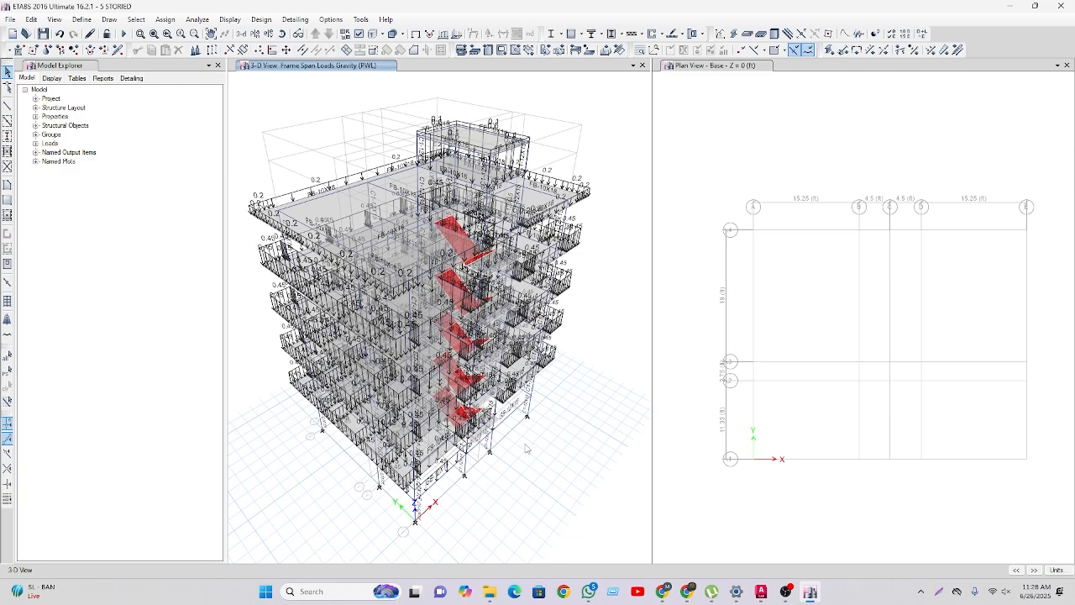
middle_click_drag(526, 448, 529, 446)
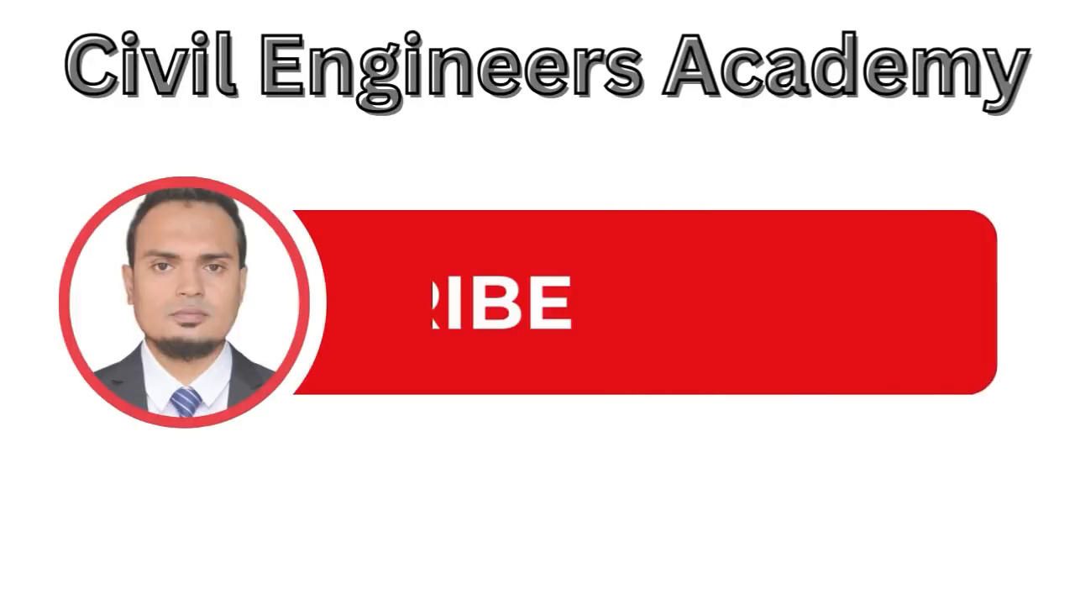